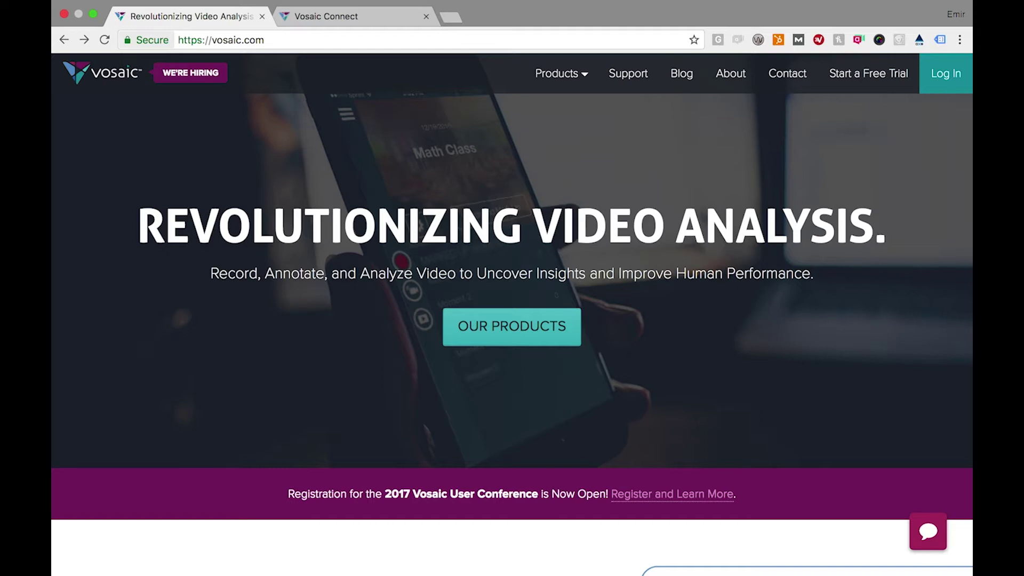
# - Switch to the Vosaic Connect videos page and look through the Forms, Users and Groups sections
pyautogui.press('super+bracketright')
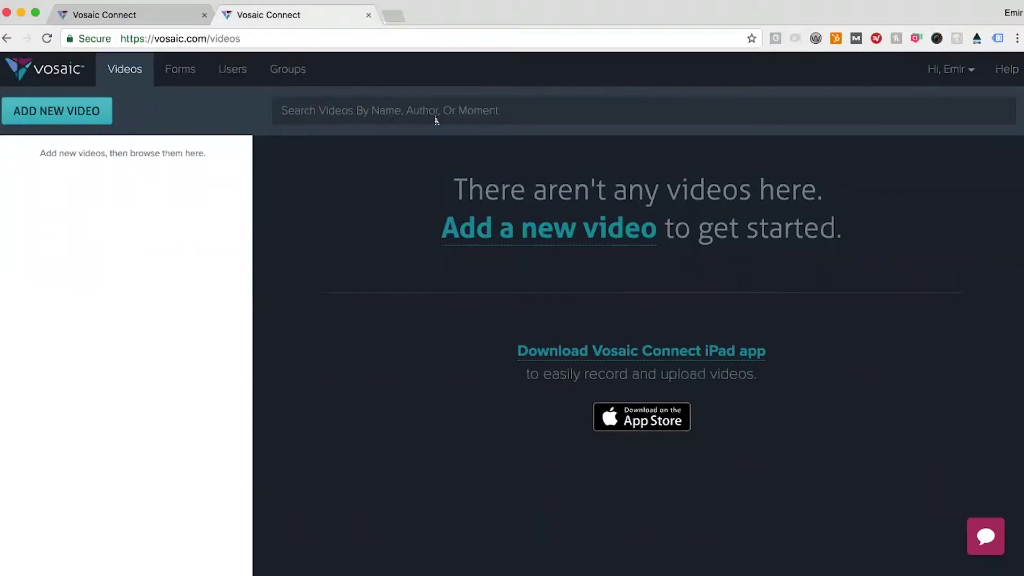
pyautogui.click(180, 79)
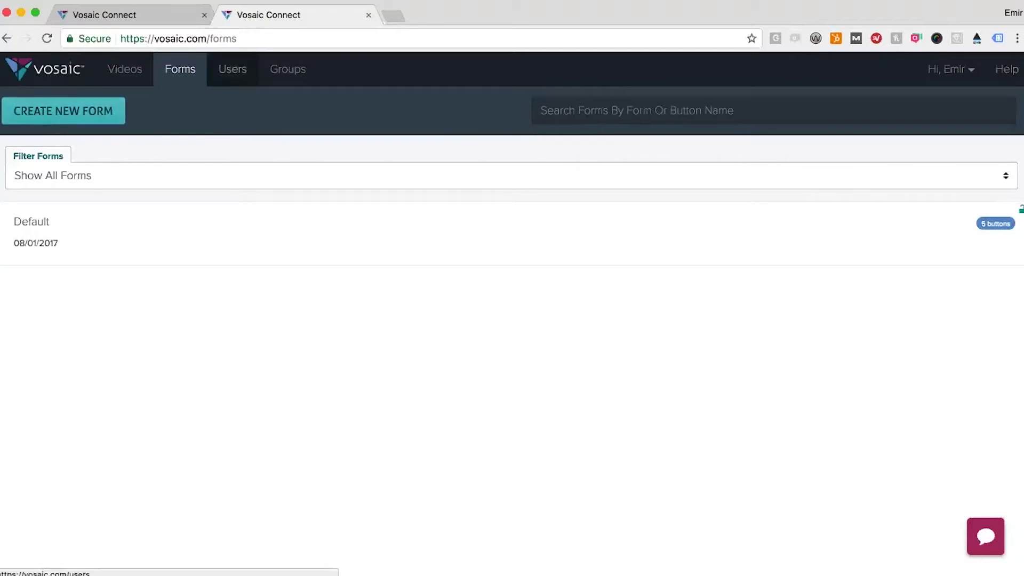
pyautogui.click(235, 75)
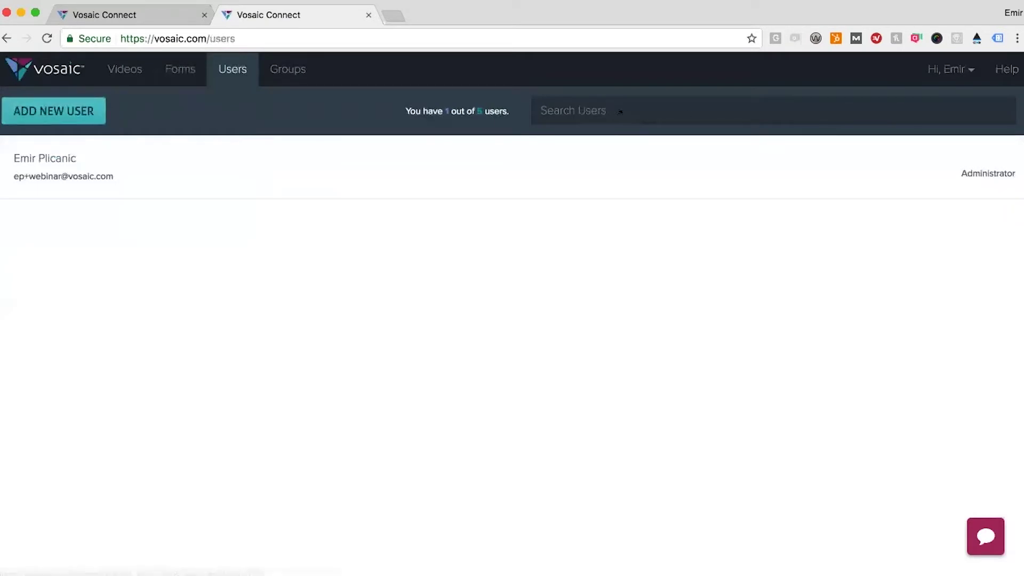
pyautogui.moveTo(406, 111); pyautogui.dragTo(509, 111)
pyautogui.click(394, 115)
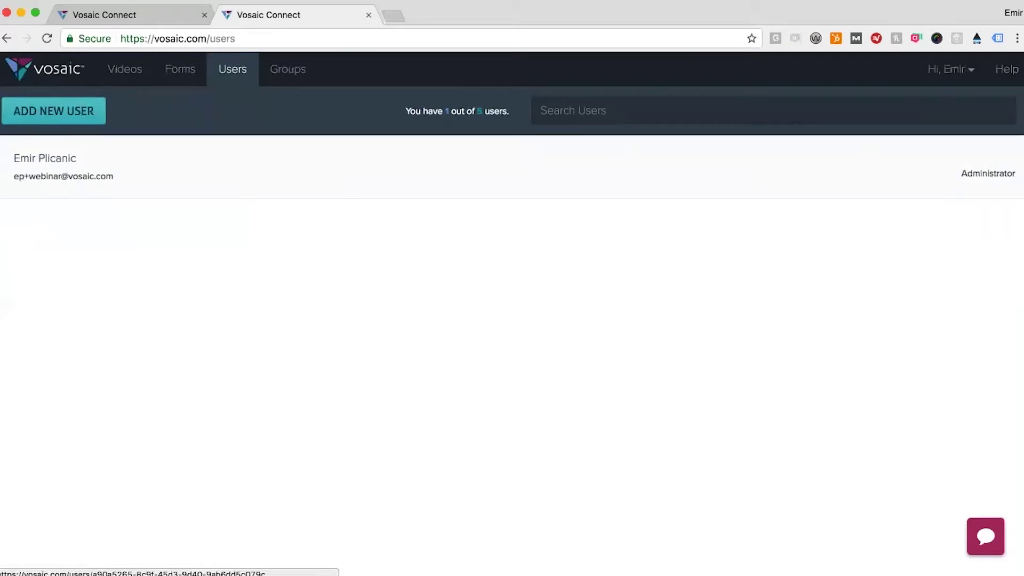
pyautogui.click(287, 69)
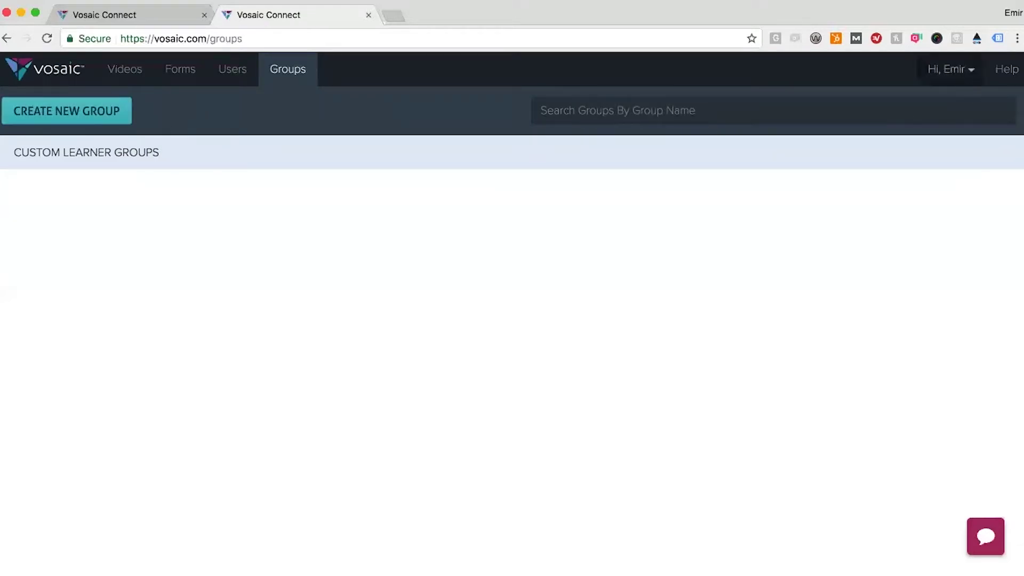
# - View the account's Basic Information, including the organization name field, and the Change Password page
pyautogui.click(950, 69)
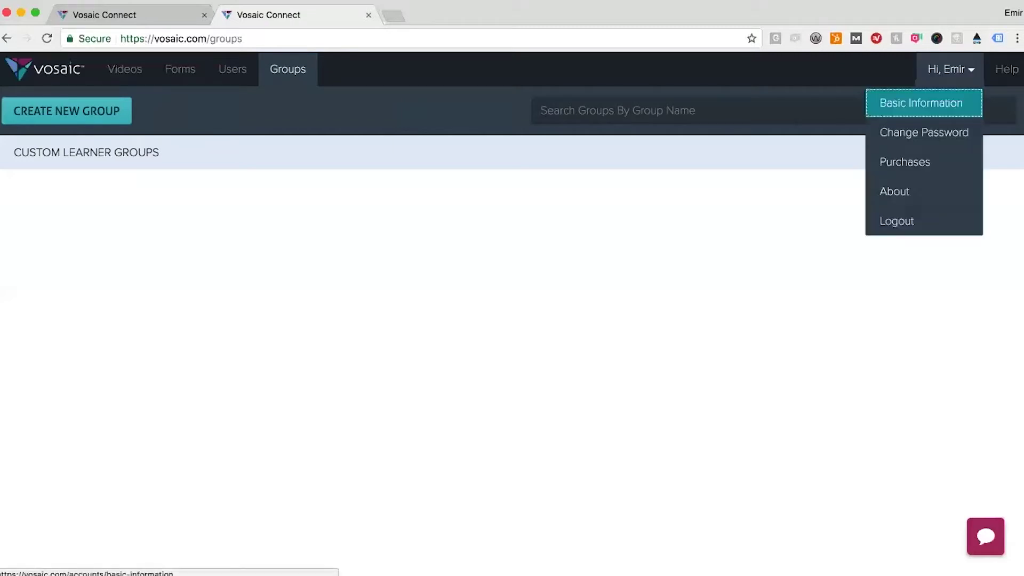
pyautogui.click(916, 107)
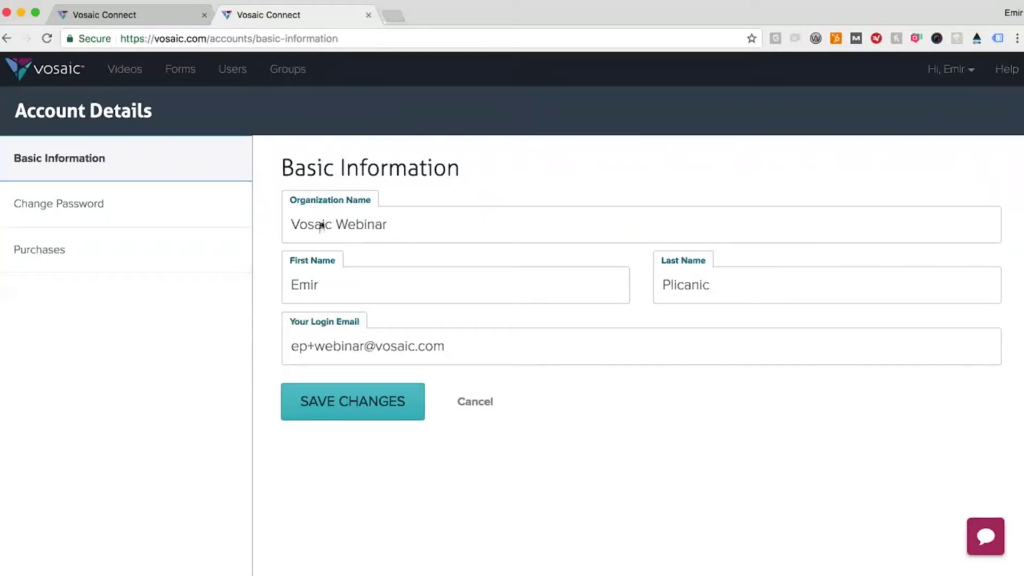
pyautogui.moveTo(290, 224); pyautogui.dragTo(409, 230)
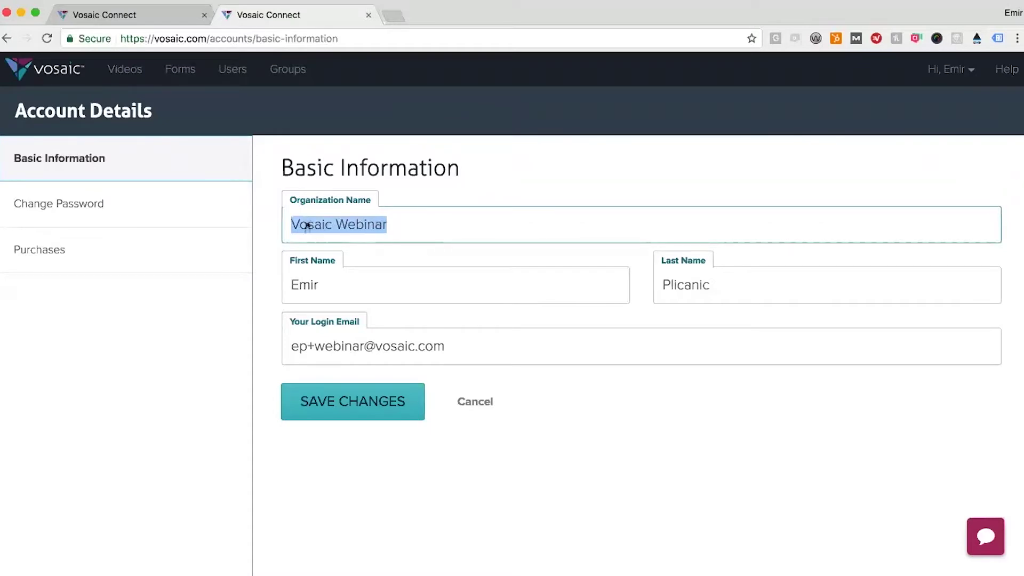
pyautogui.click(353, 289)
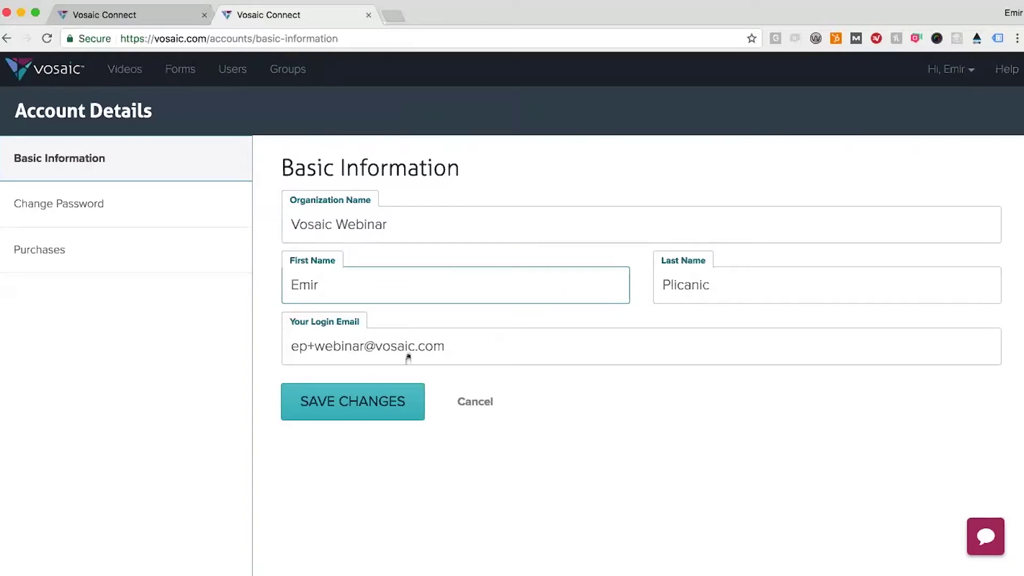
pyautogui.click(58, 203)
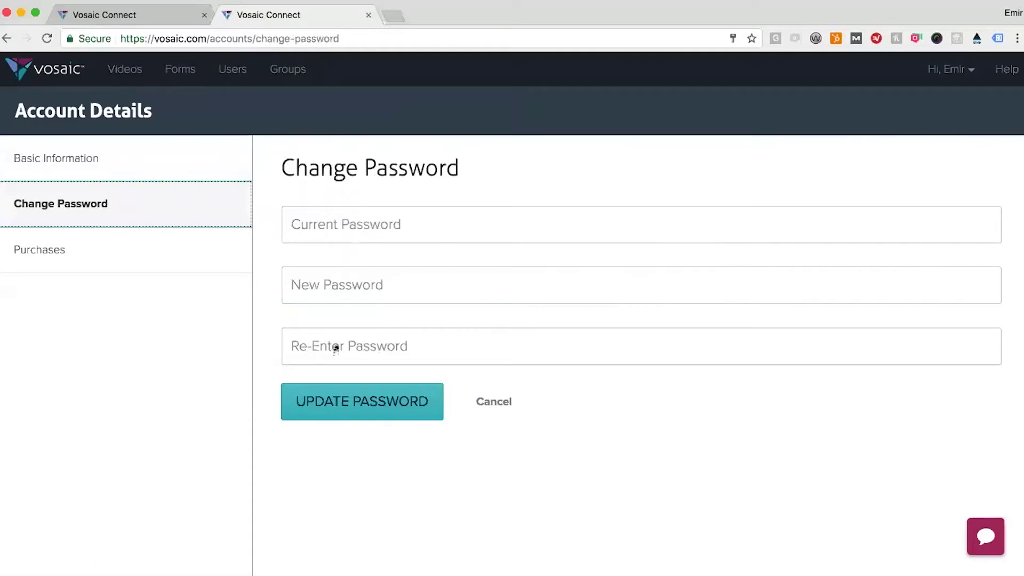
# - Review the Vosaic Connect renewal plans under Purchases, select the Basic plan to view its payment form, and go back without purchasing
pyautogui.click(40, 249)
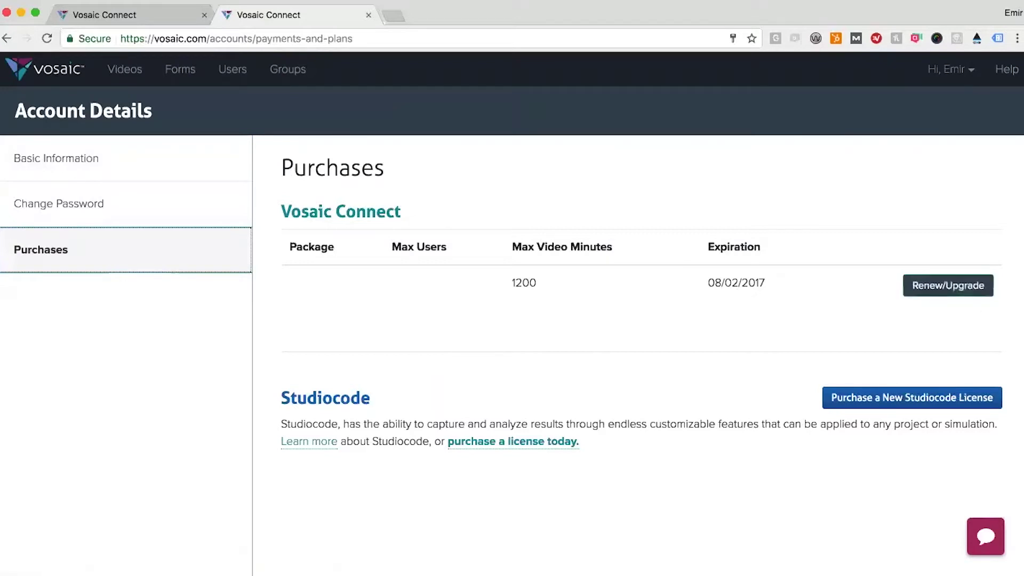
pyautogui.click(948, 285)
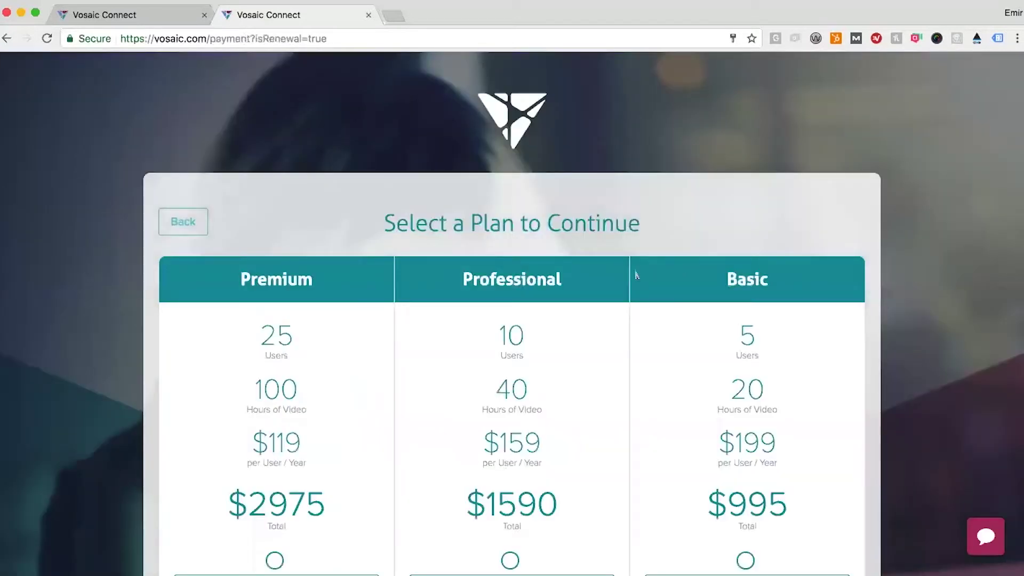
pyautogui.scroll(-5, 634, 282)
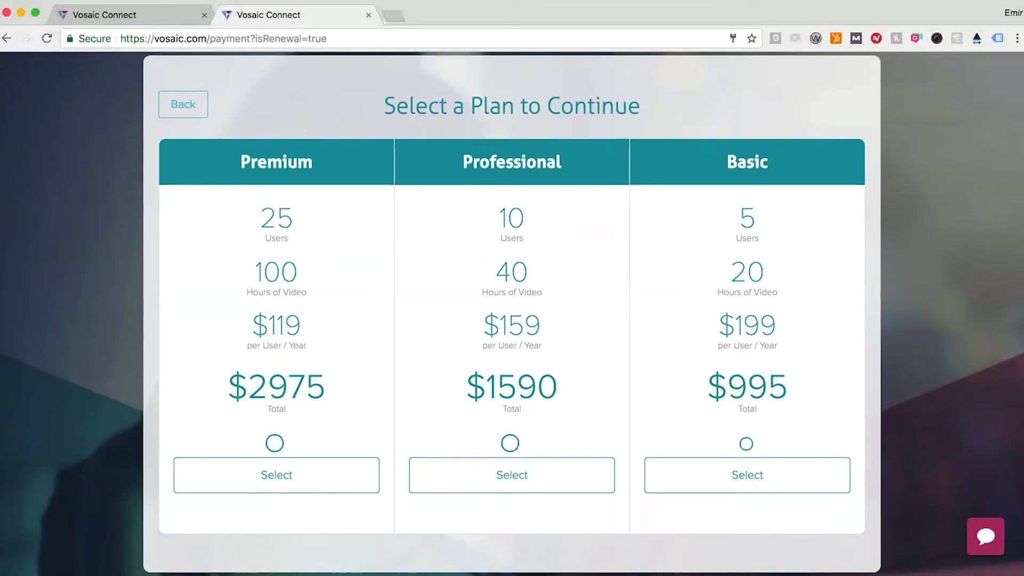
pyautogui.click(746, 444)
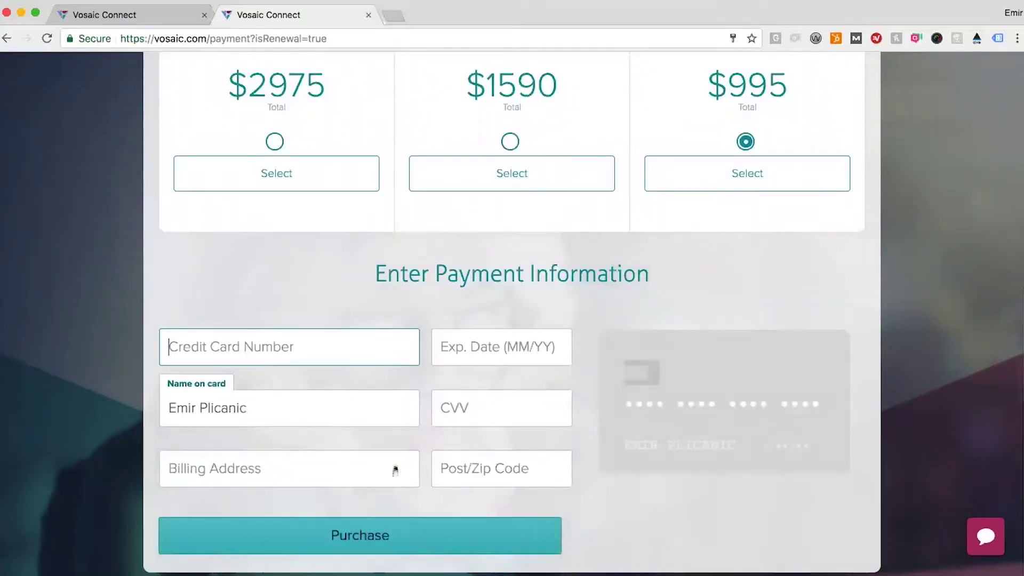
pyautogui.scroll(10, 394, 469)
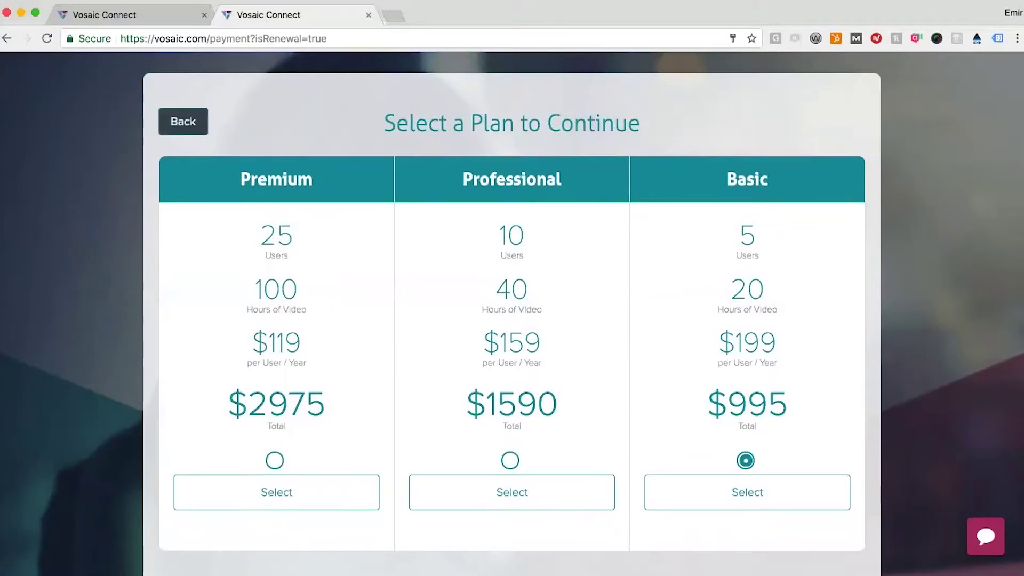
pyautogui.click(184, 118)
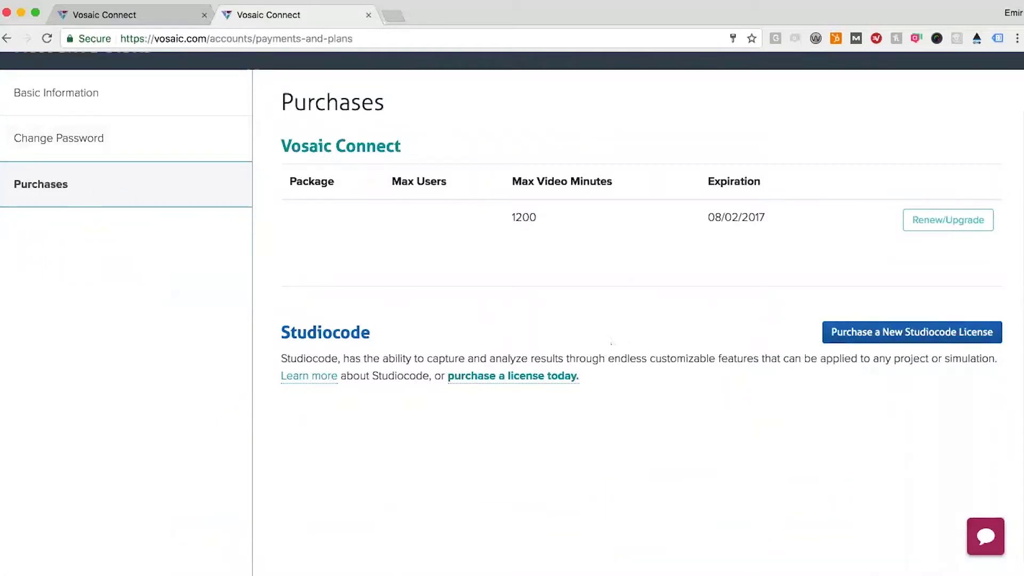
# - View the check-out page for a new Studiocode license and return to the Purchases page
pyautogui.click(924, 339)
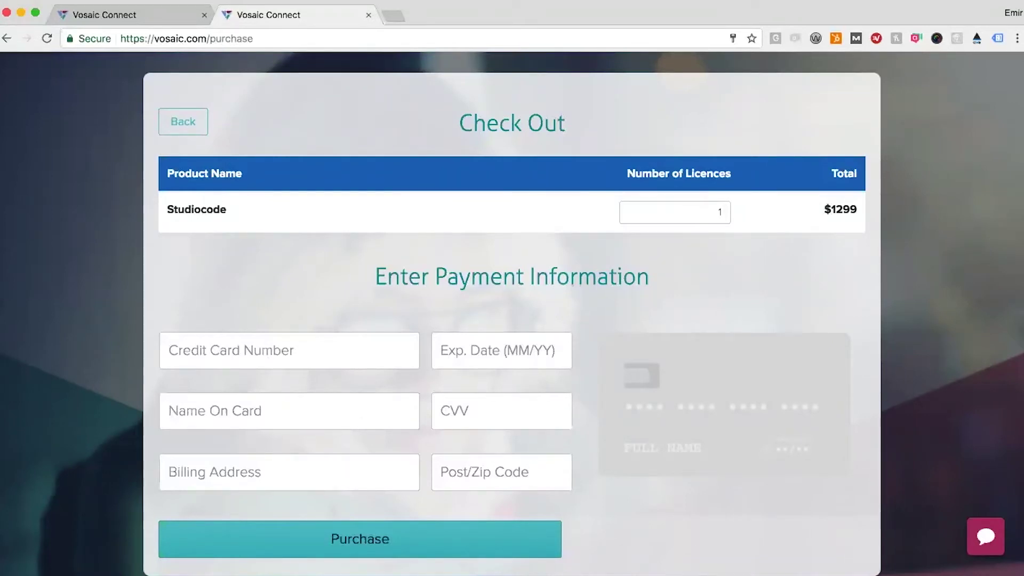
pyautogui.click(183, 122)
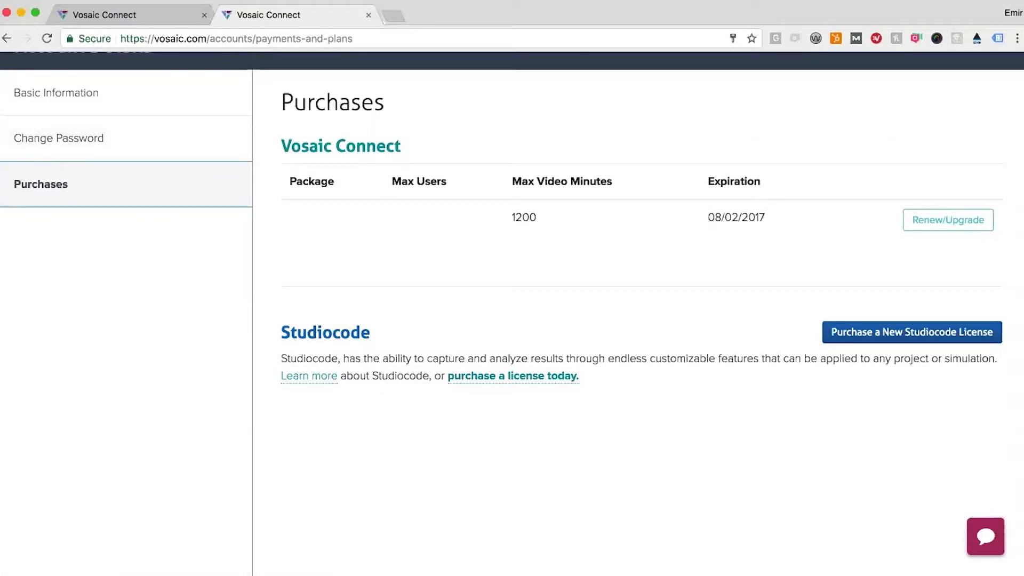
pyautogui.scroll(3, 469, 395)
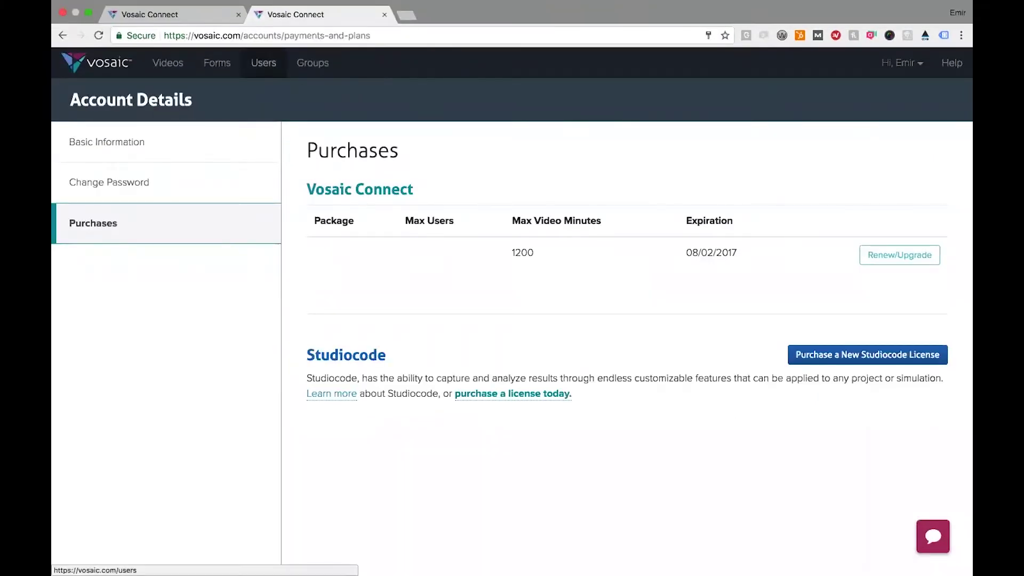
# - Open the form for creating a new user and review its name, email, invitation and group options
pyautogui.click(263, 62)
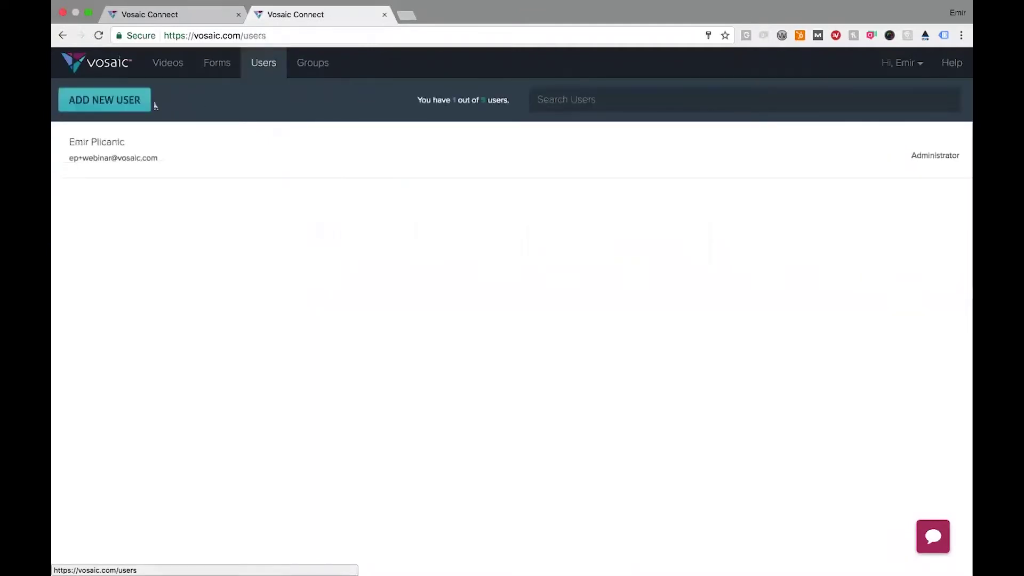
pyautogui.click(104, 100)
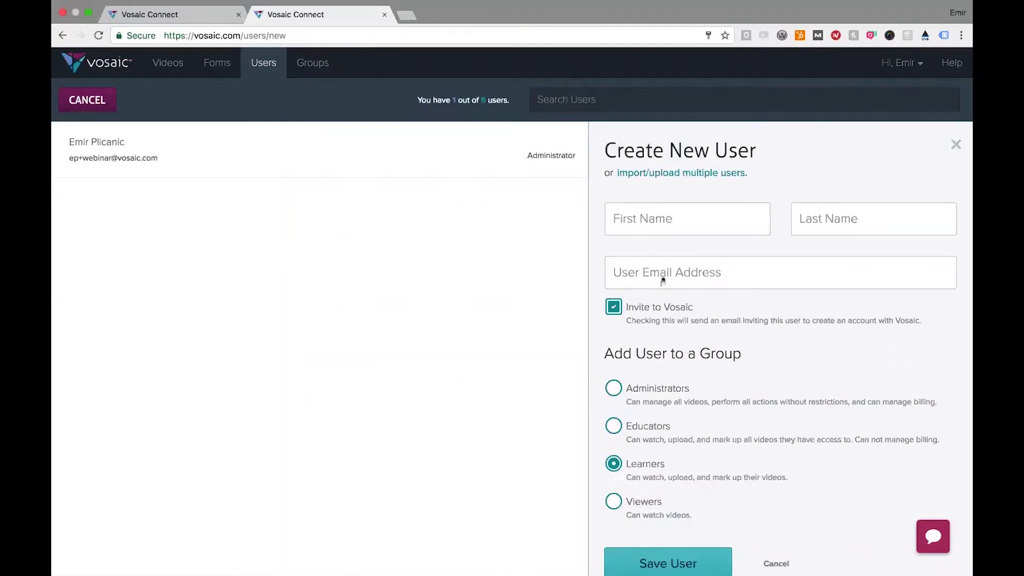
pyautogui.scroll(-2, 657, 281)
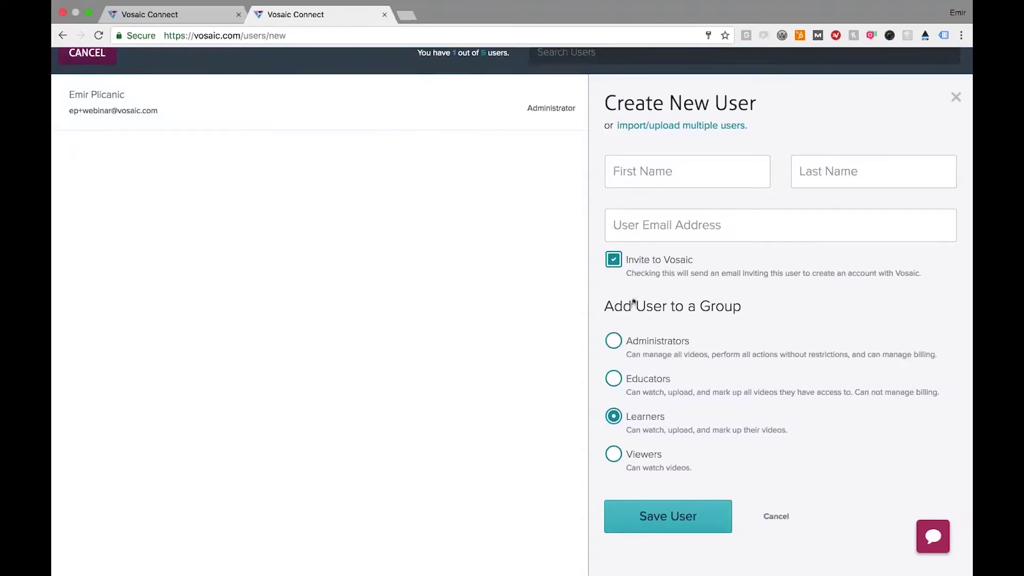
pyautogui.scroll(2, 678, 333)
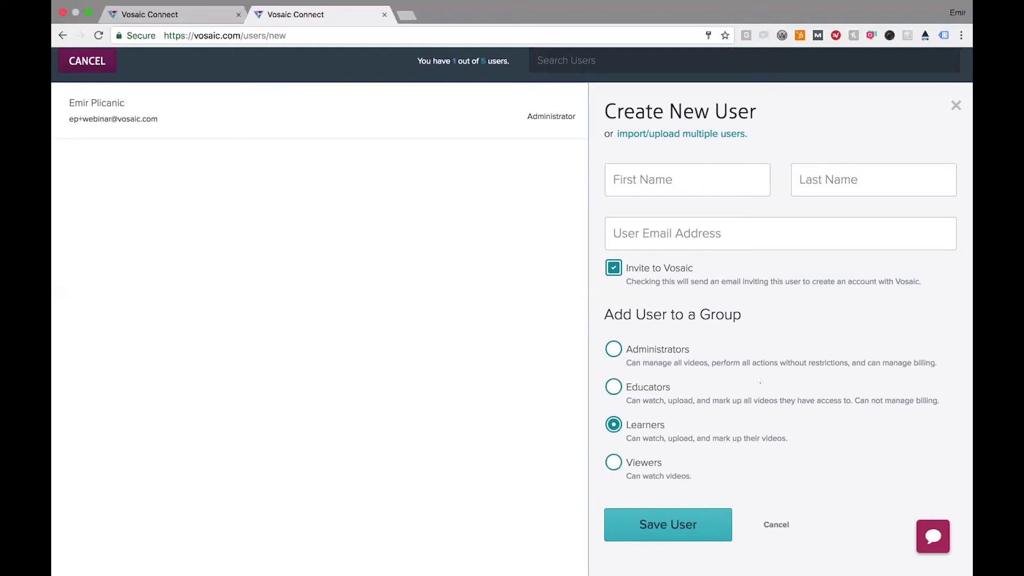
pyautogui.scroll(2, 760, 380)
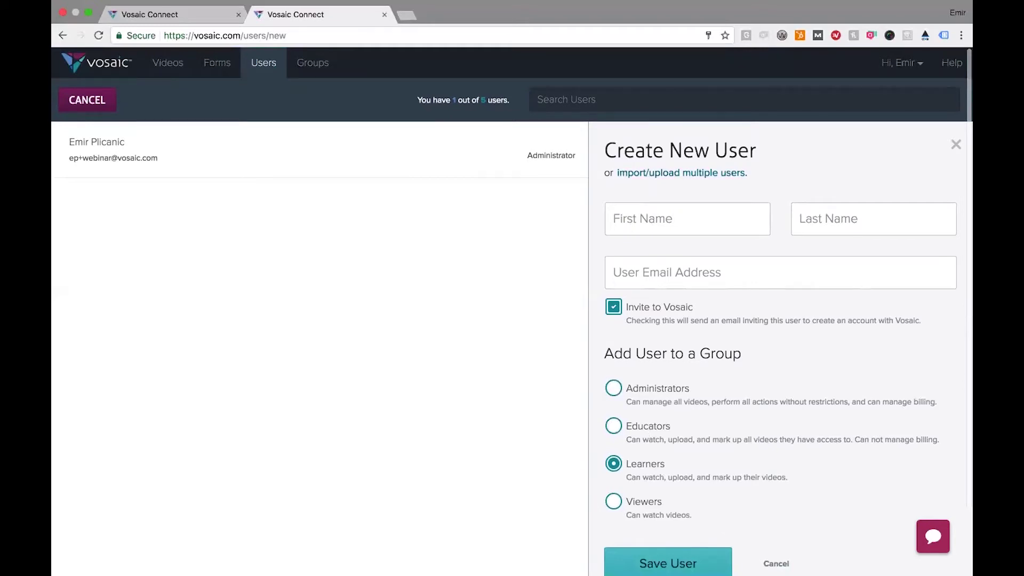
# - Import multiple users by uploading Vosaic-Sample-User-Upload-File.csv from the Webinar folder, and close the import dialog
pyautogui.click(681, 173)
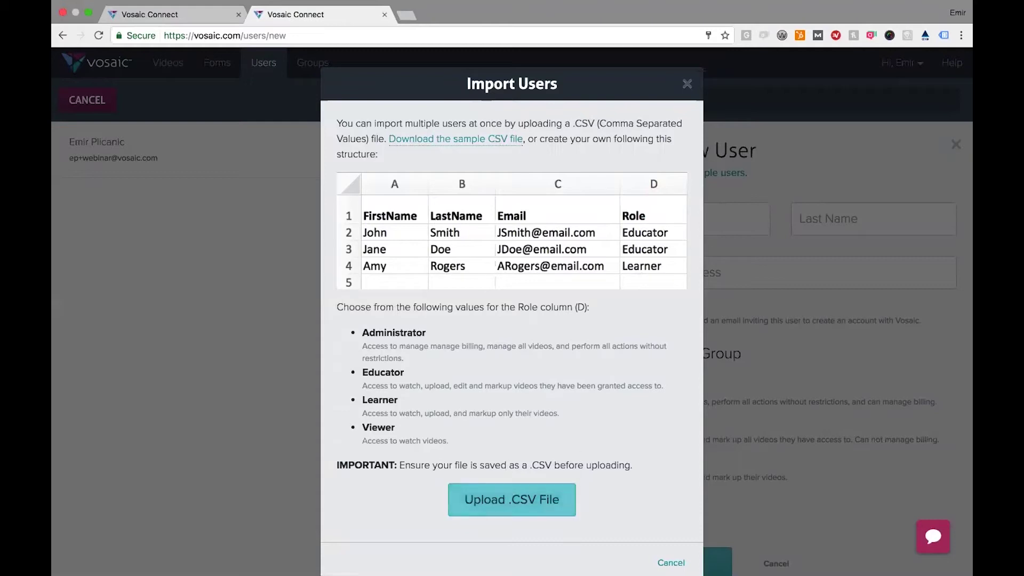
pyautogui.click(455, 496)
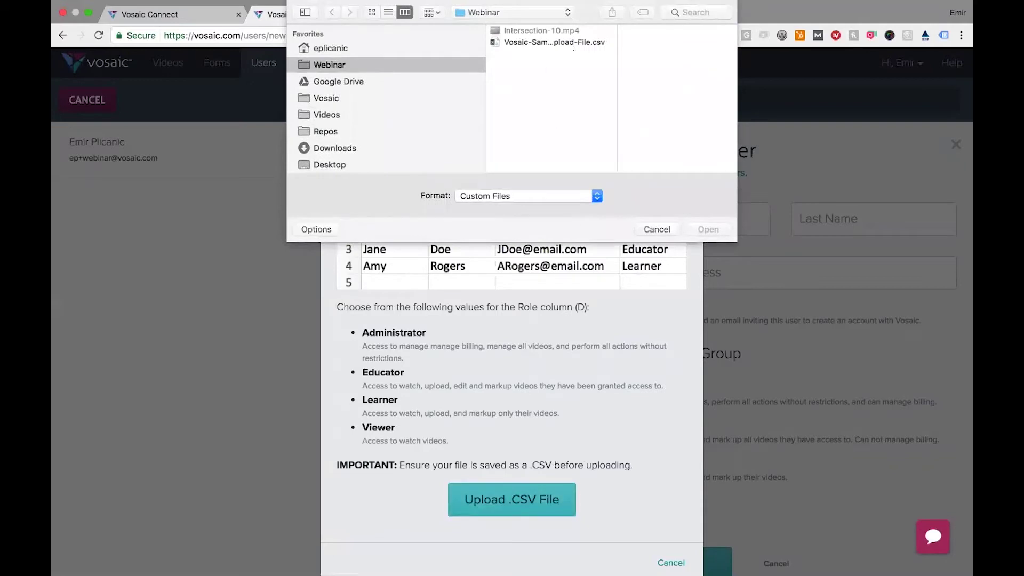
pyautogui.click(573, 42)
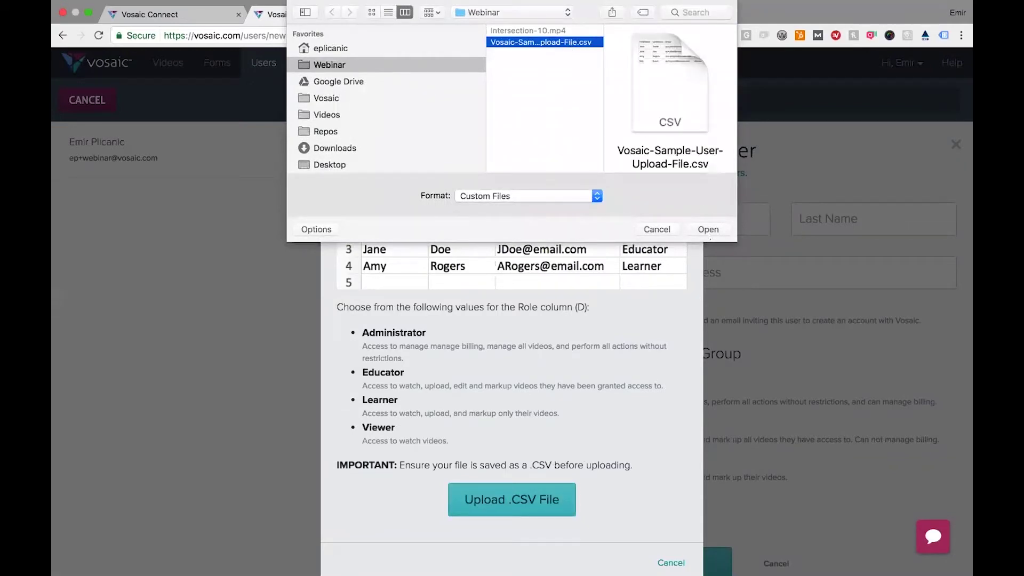
pyautogui.click(708, 231)
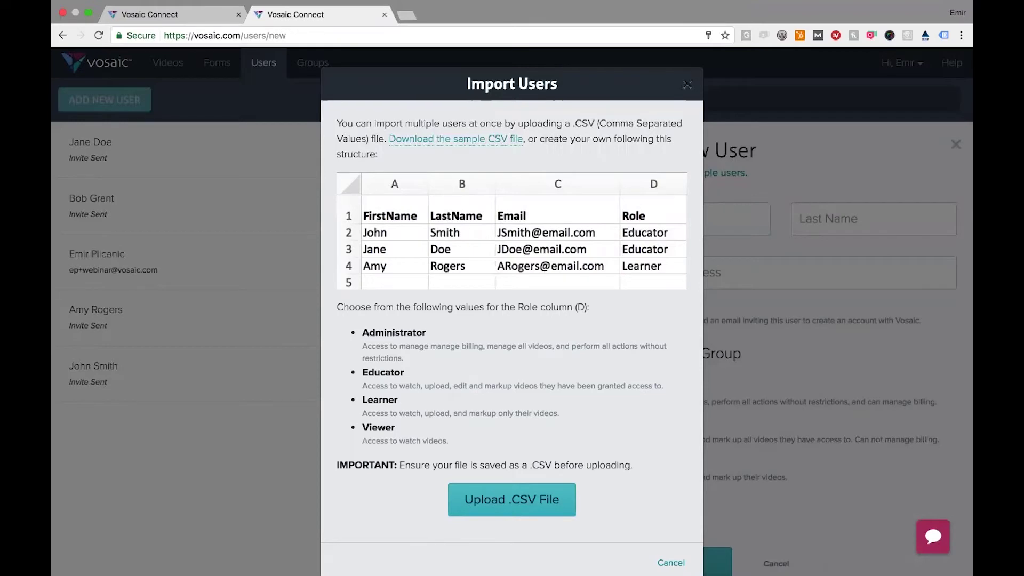
pyautogui.click(688, 84)
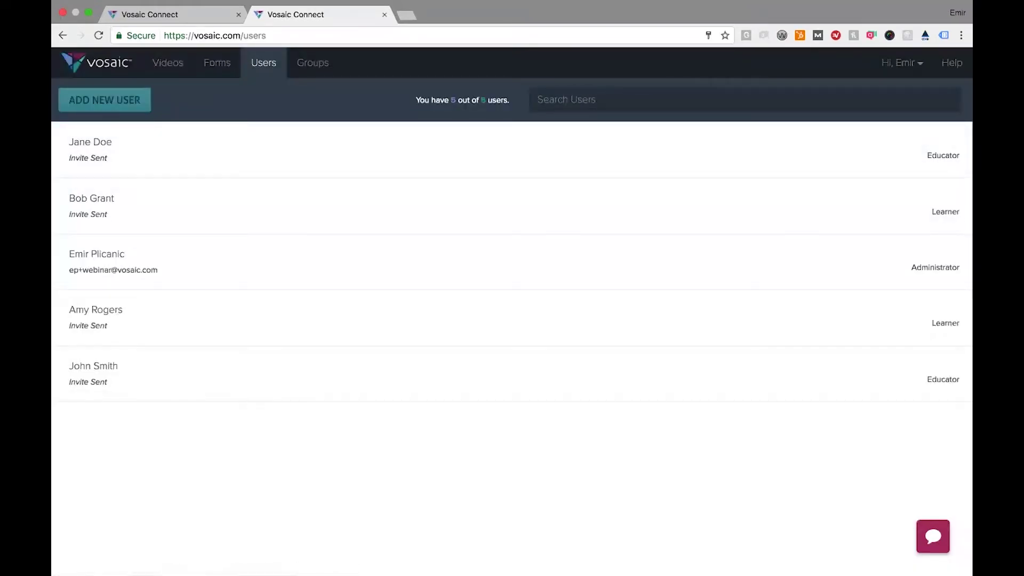
# - View the first listed Educator's user details and delete confirmation, cancel the deletion, and return to the full user list
pyautogui.click(113, 106)
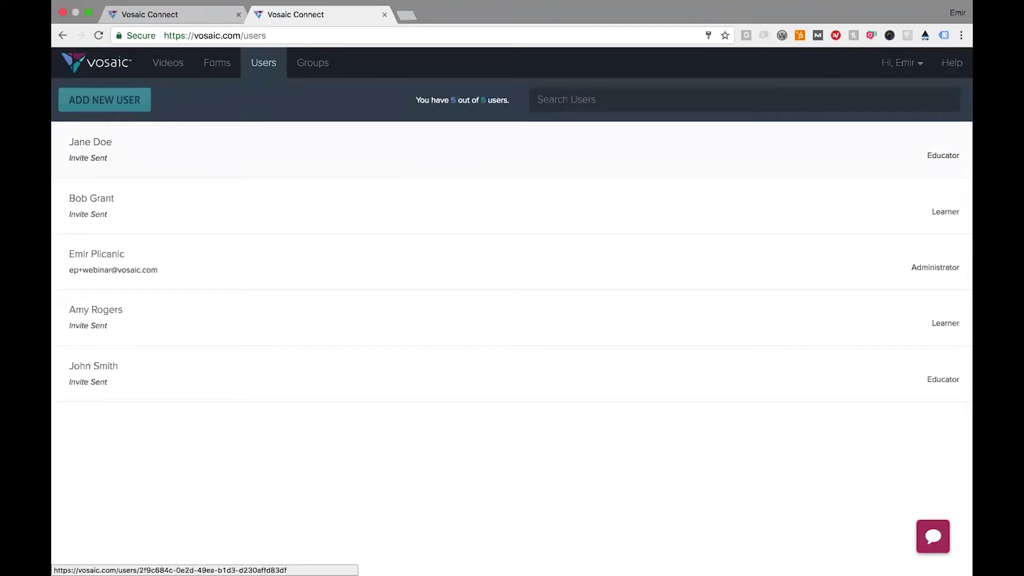
pyautogui.click(91, 142)
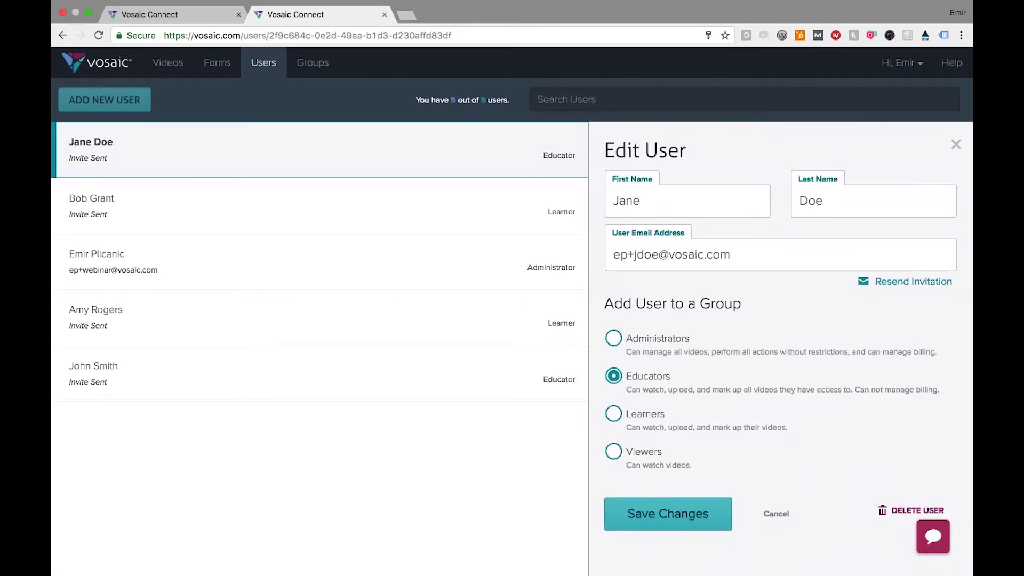
pyautogui.click(911, 511)
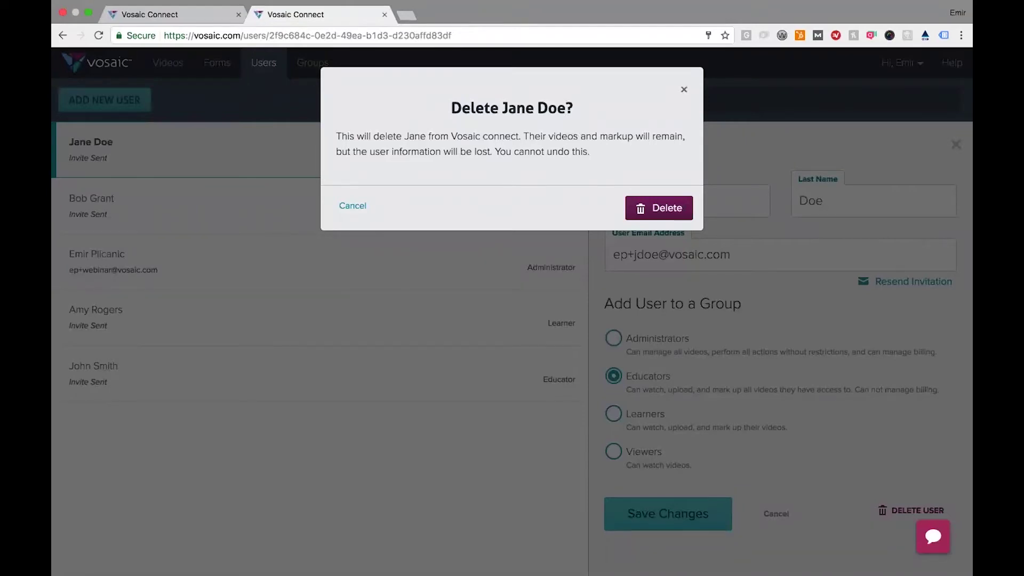
pyautogui.click(685, 90)
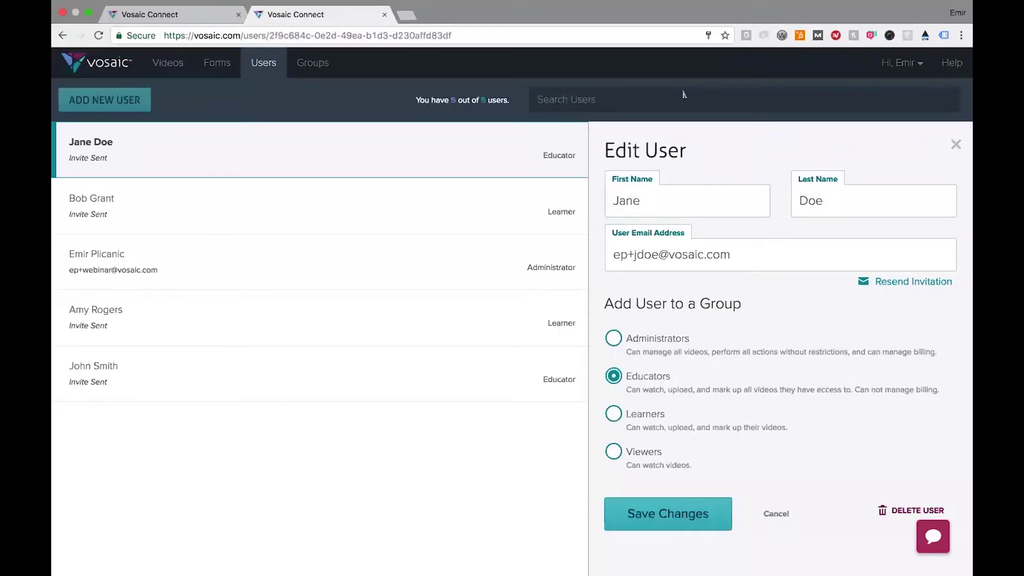
pyautogui.click(576, 95)
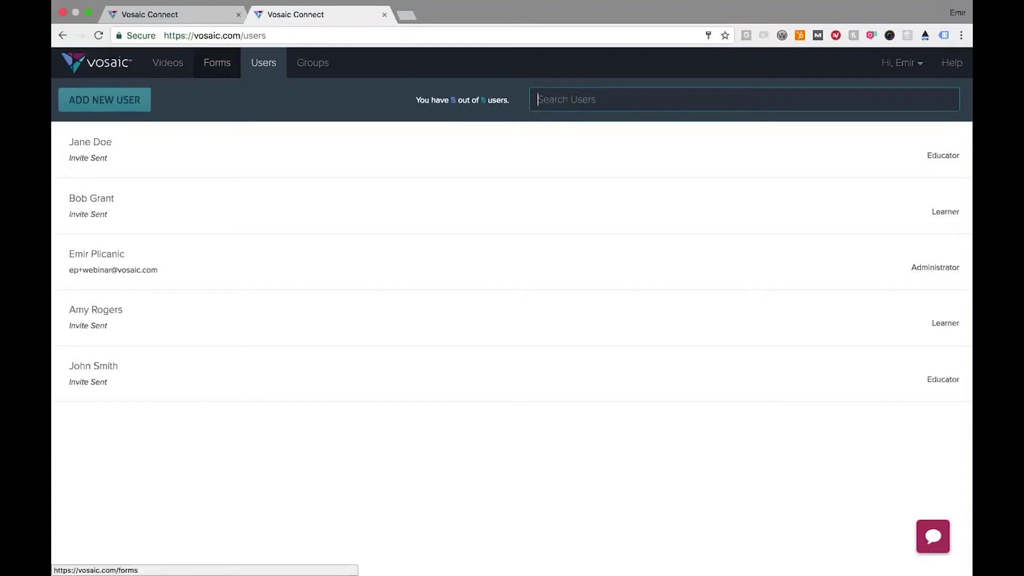
# - Create a new mark-up form in the Forms section and name it Webinar Form
pyautogui.click(217, 63)
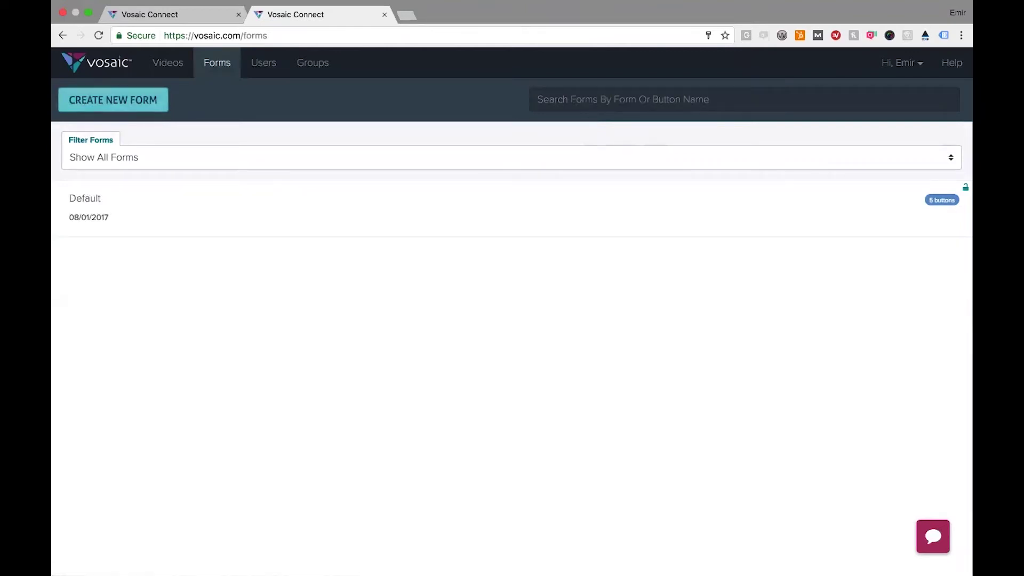
pyautogui.click(113, 99)
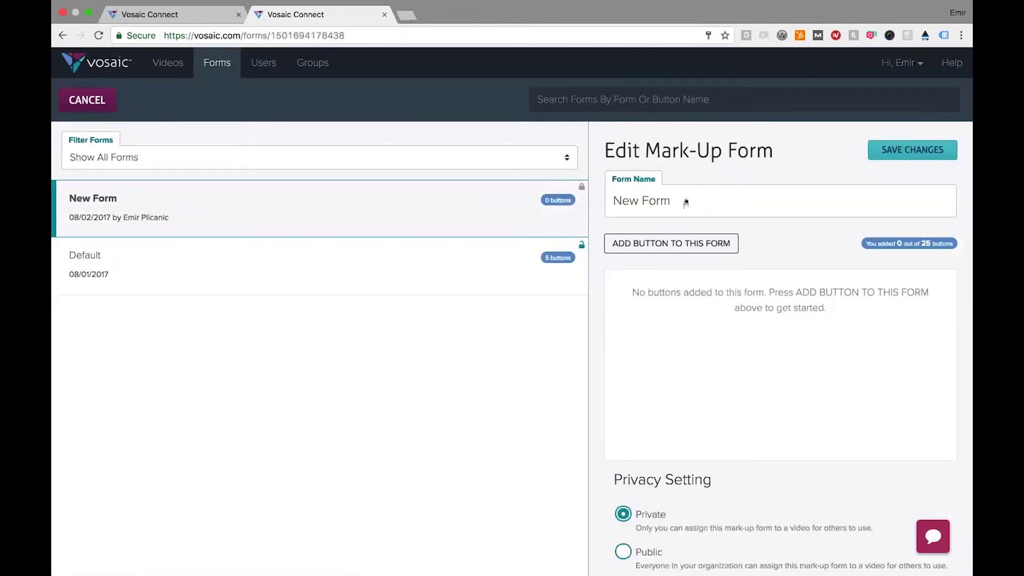
pyautogui.tripleClick(686, 202)
pyautogui.write('We')
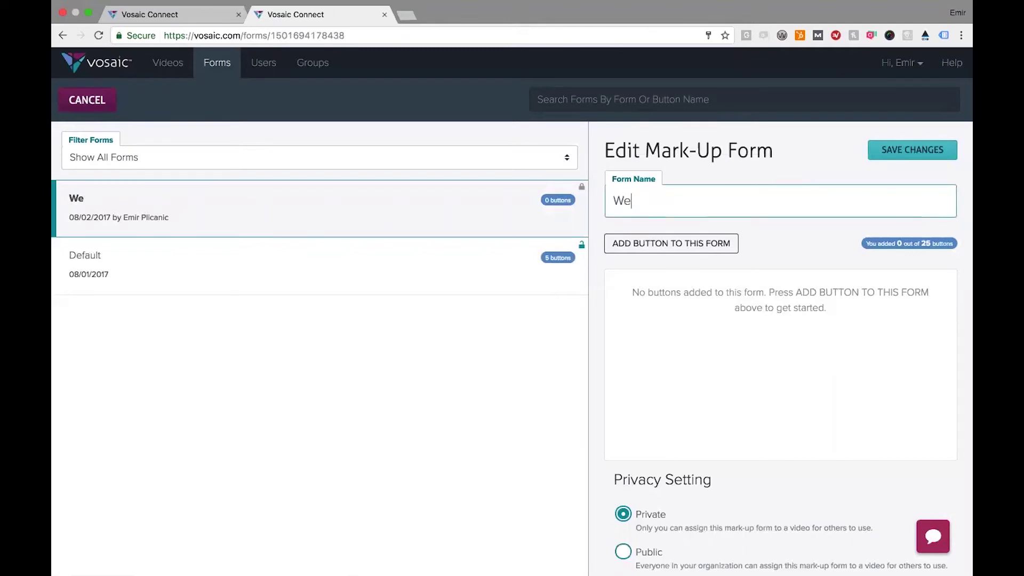
pyautogui.write('binar Form')
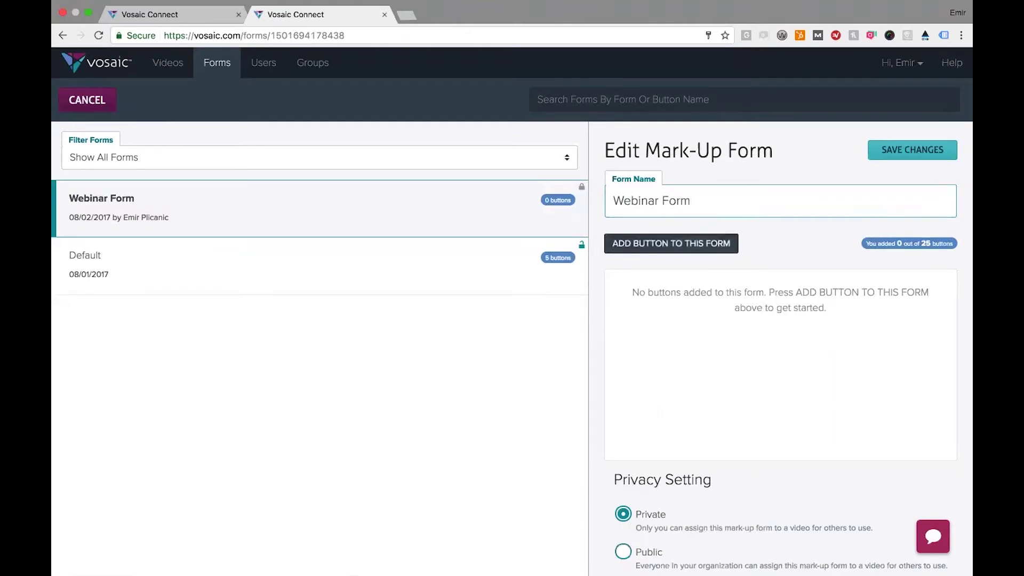
# - Add a button named Taxi to Webinar Form with a lead time and lag time of 5 seconds each
pyautogui.click(646, 249)
pyautogui.tripleClick(406, 139)
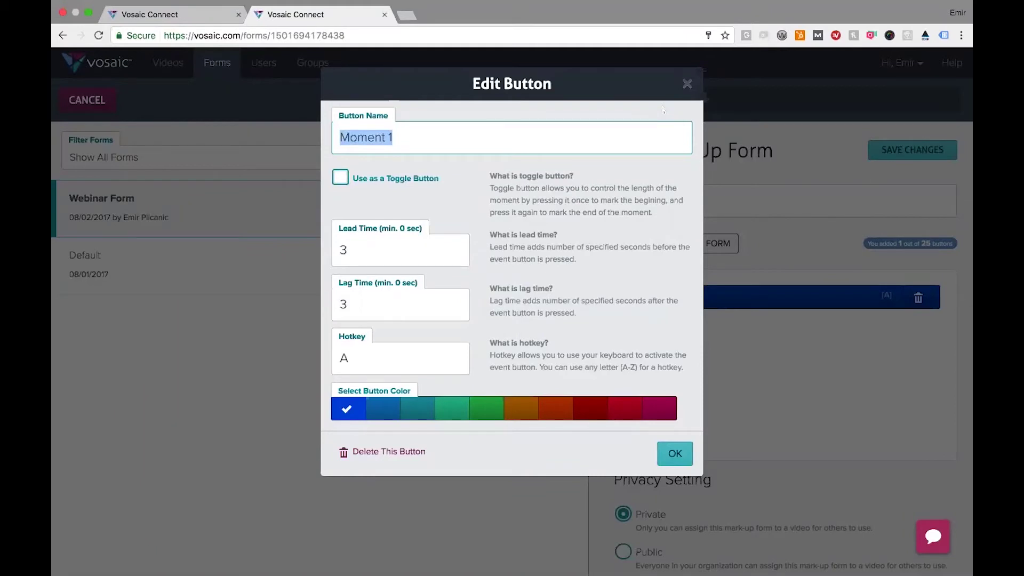
pyautogui.write('Taxi')
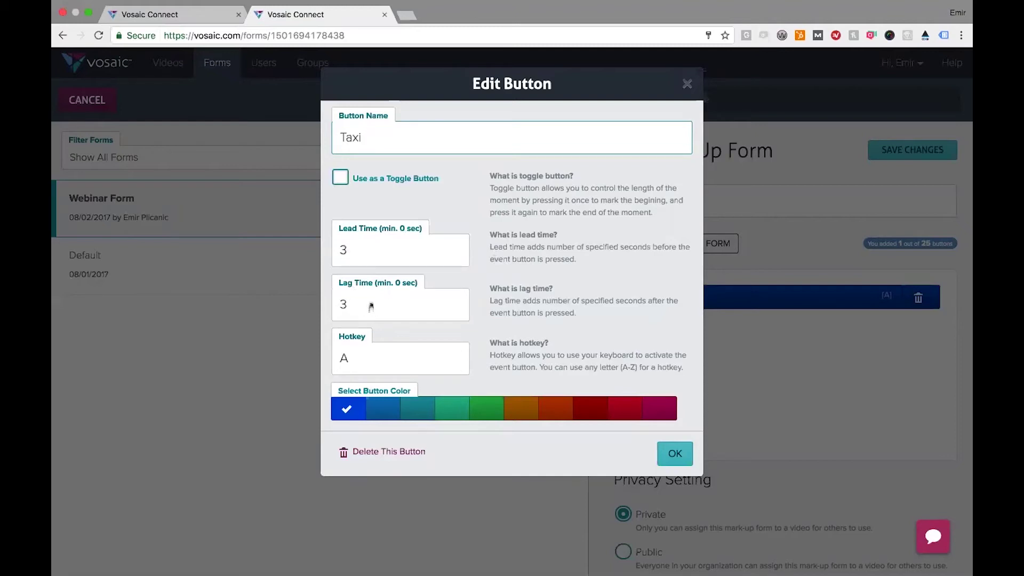
pyautogui.doubleClick(345, 252)
pyautogui.write('5')
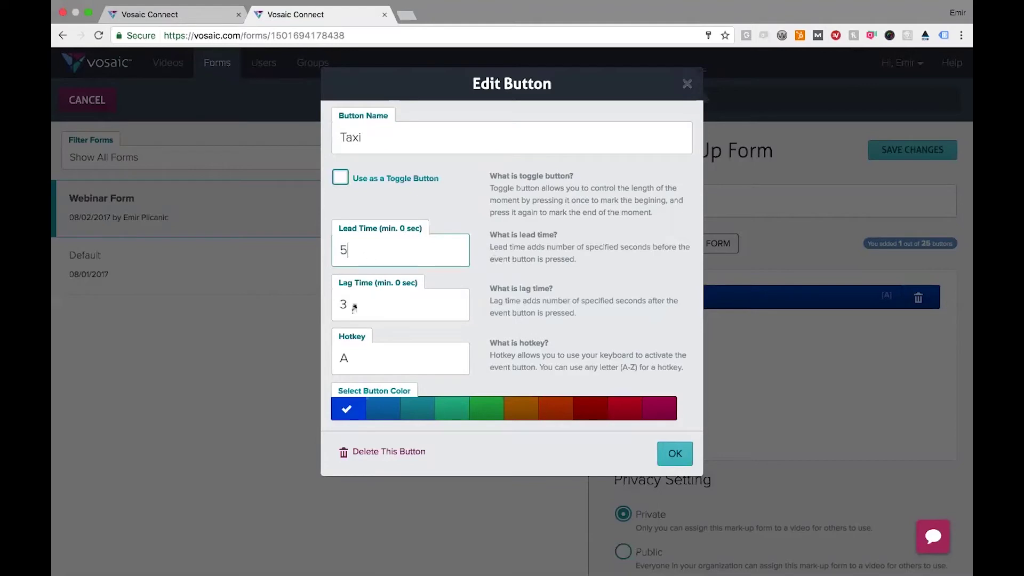
pyautogui.doubleClick(346, 304)
pyautogui.write('5')
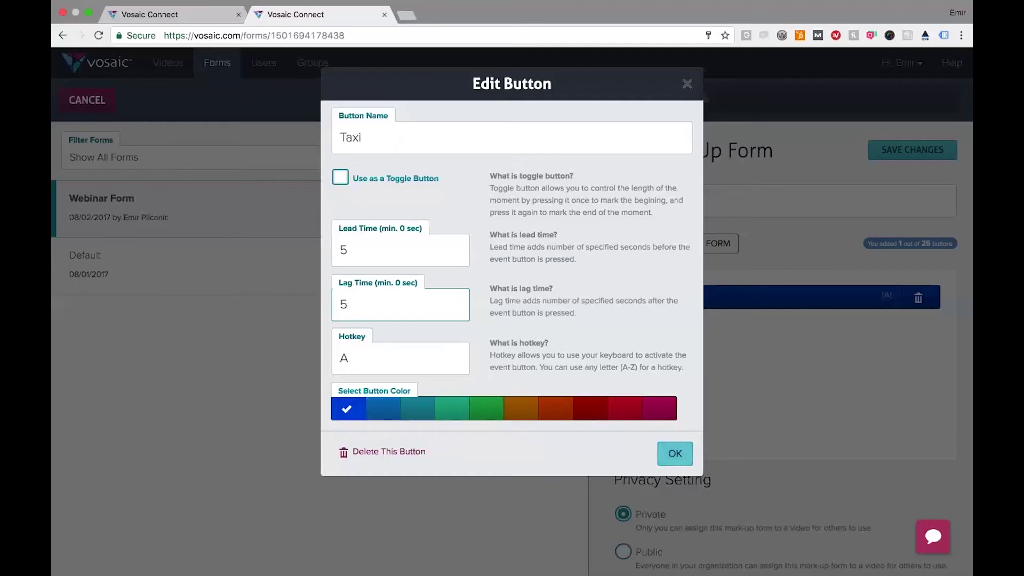
pyautogui.click(674, 453)
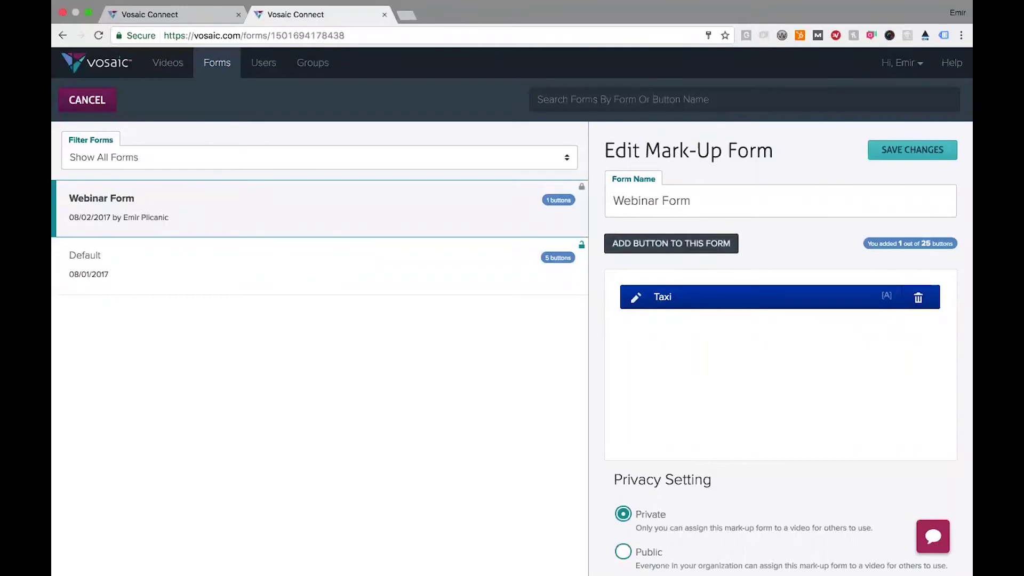
# - Add a second button named Pedestrian to Webinar Form and make it a toggle button
pyautogui.click(682, 244)
pyautogui.click(433, 134)
pyautogui.press('super+a')
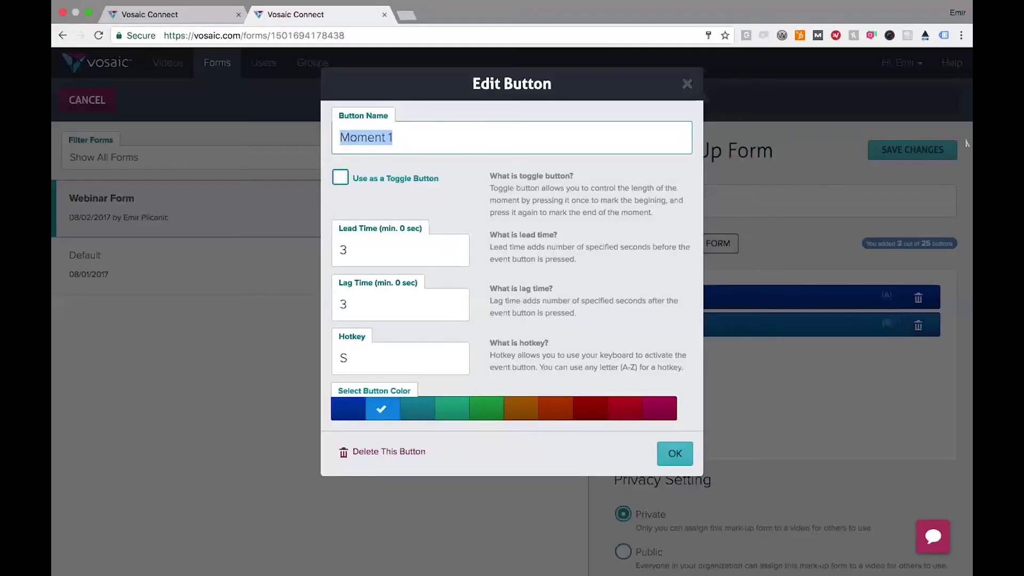
pyautogui.write('Pedestr')
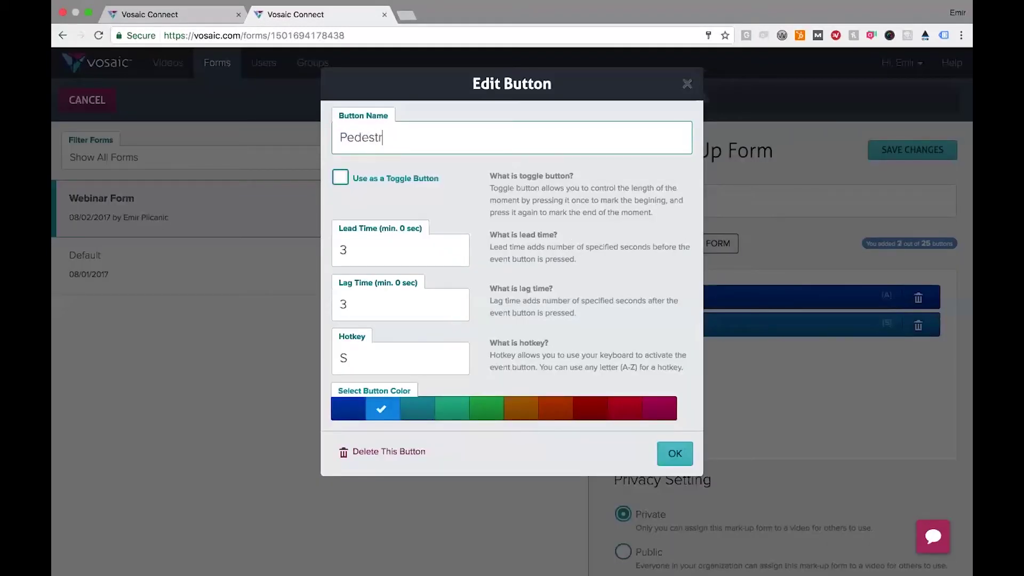
pyautogui.write('ian')
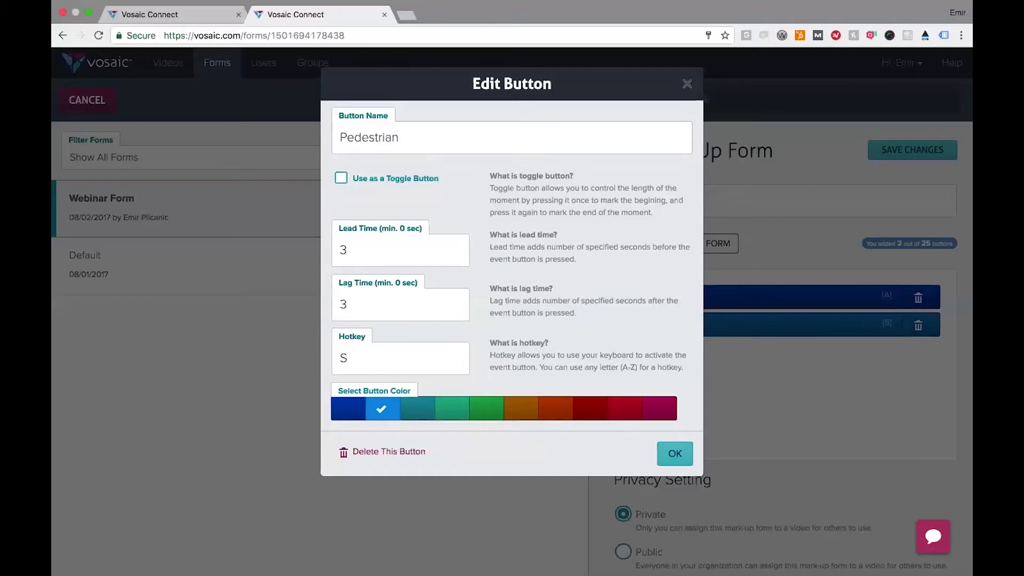
pyautogui.press('space')
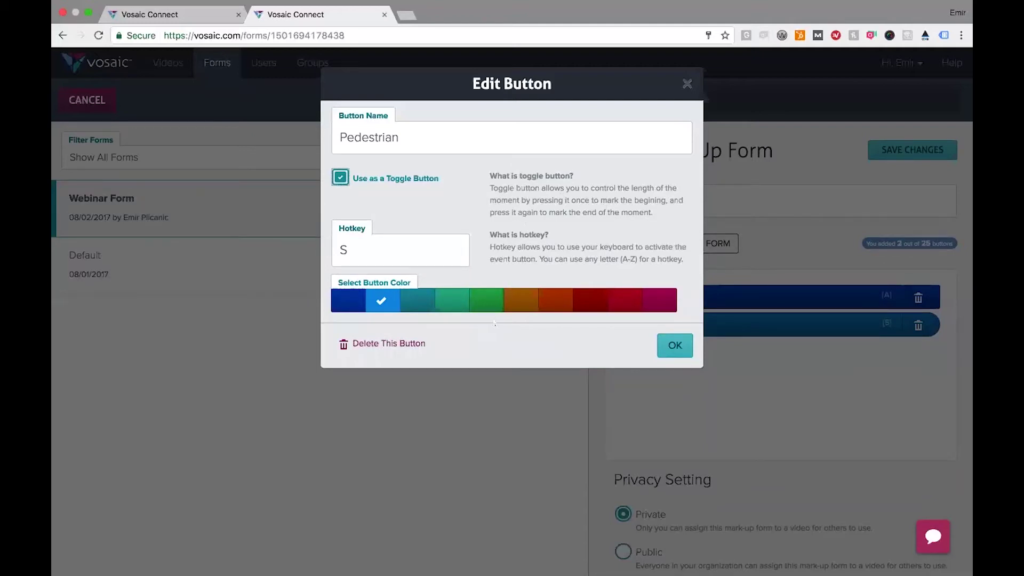
pyautogui.click(675, 346)
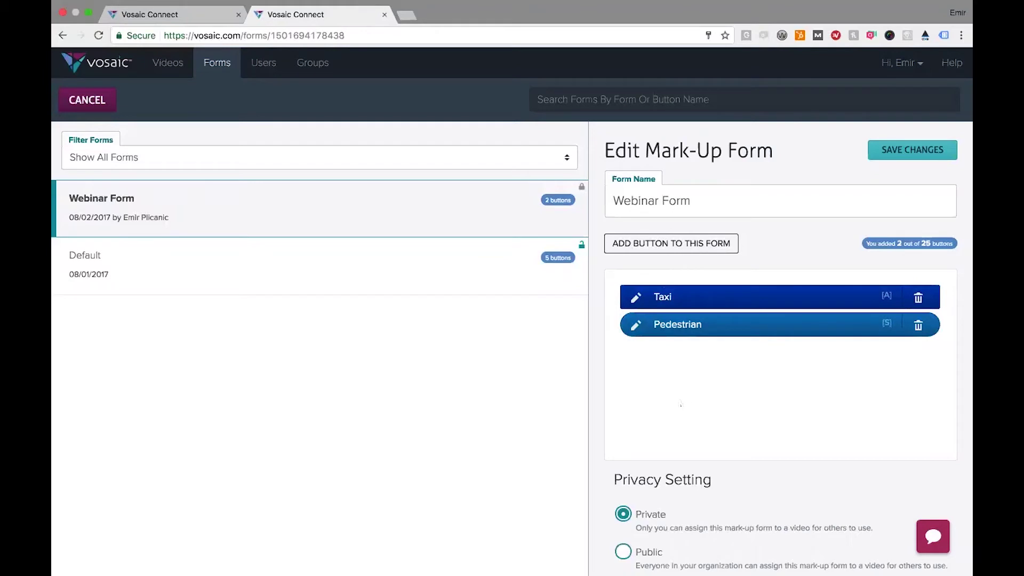
# - Review the Pedestrian button's settings and the form's privacy options, and save Webinar Form
pyautogui.click(636, 324)
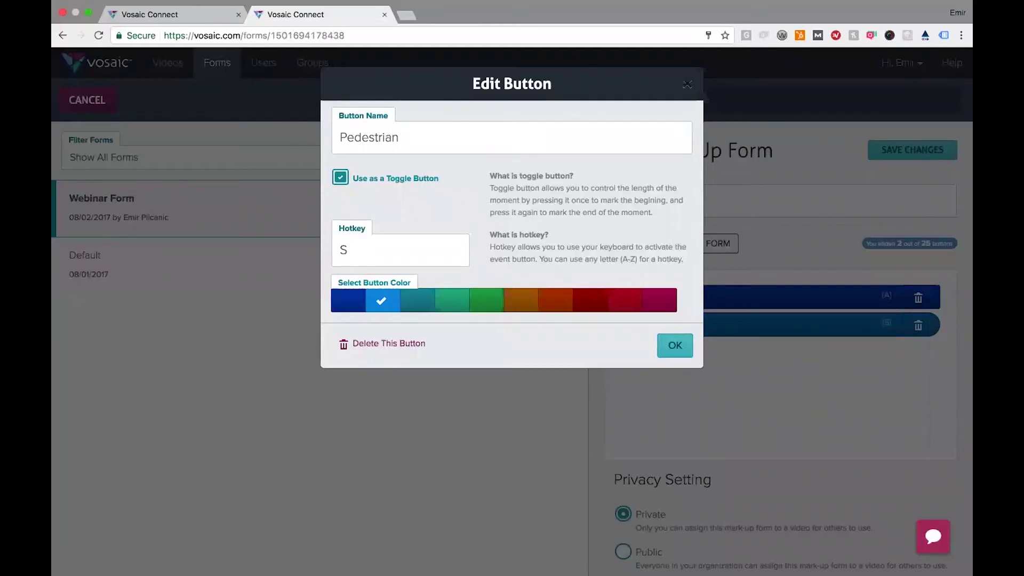
pyautogui.click(689, 86)
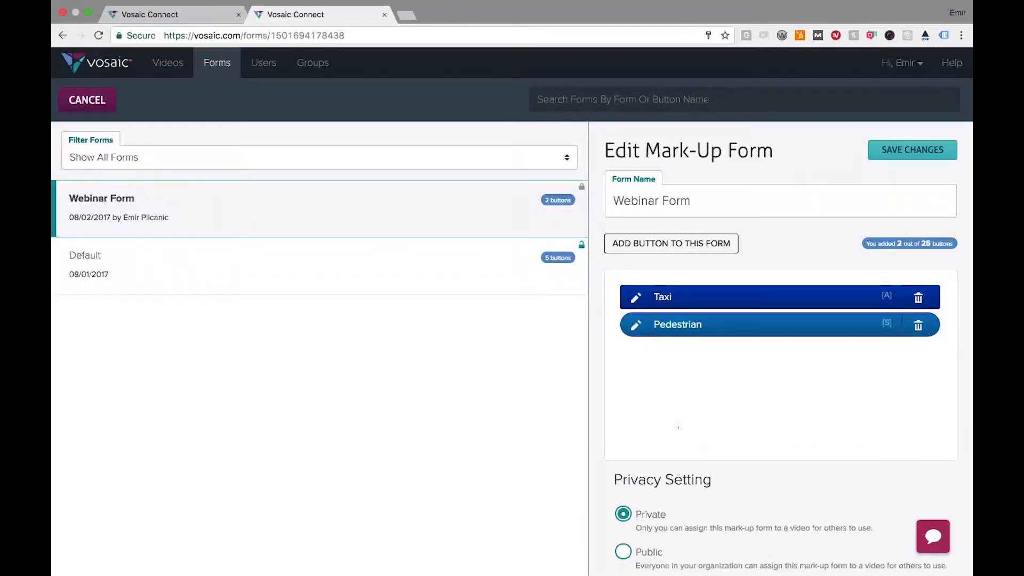
pyautogui.scroll(-3, 701, 423)
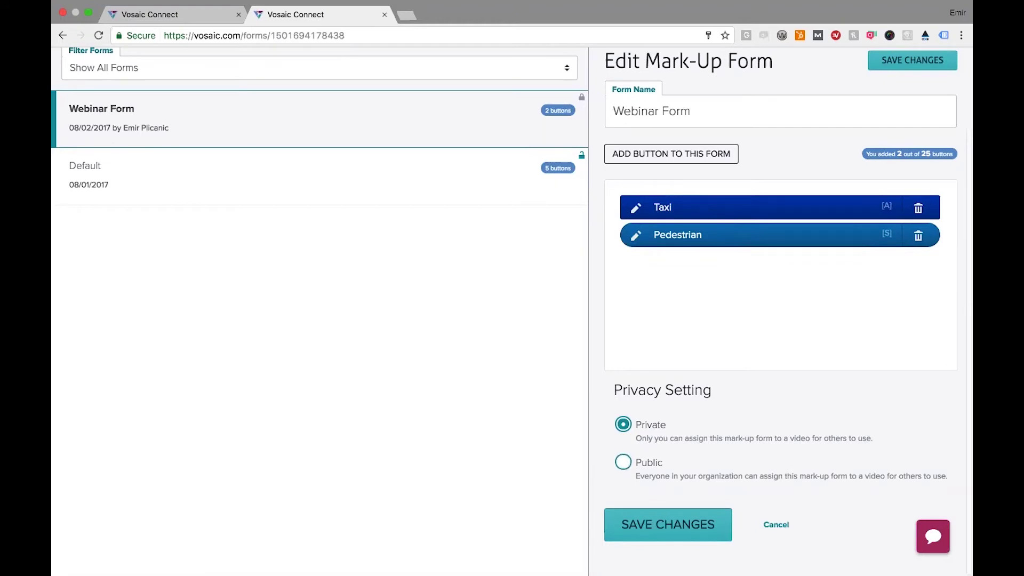
pyautogui.scroll(2, 753, 447)
pyautogui.scroll(-2, 754, 445)
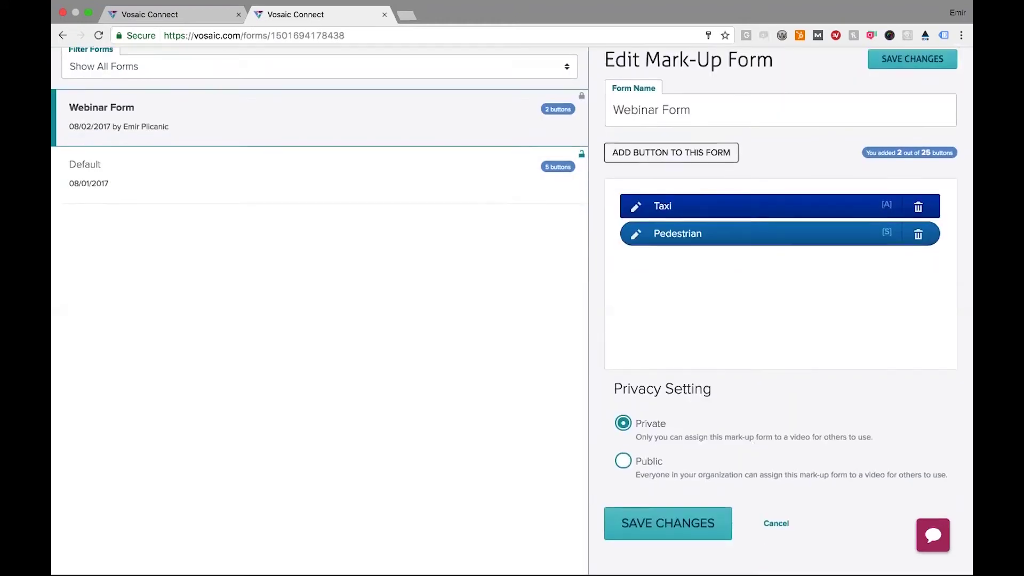
pyautogui.click(668, 525)
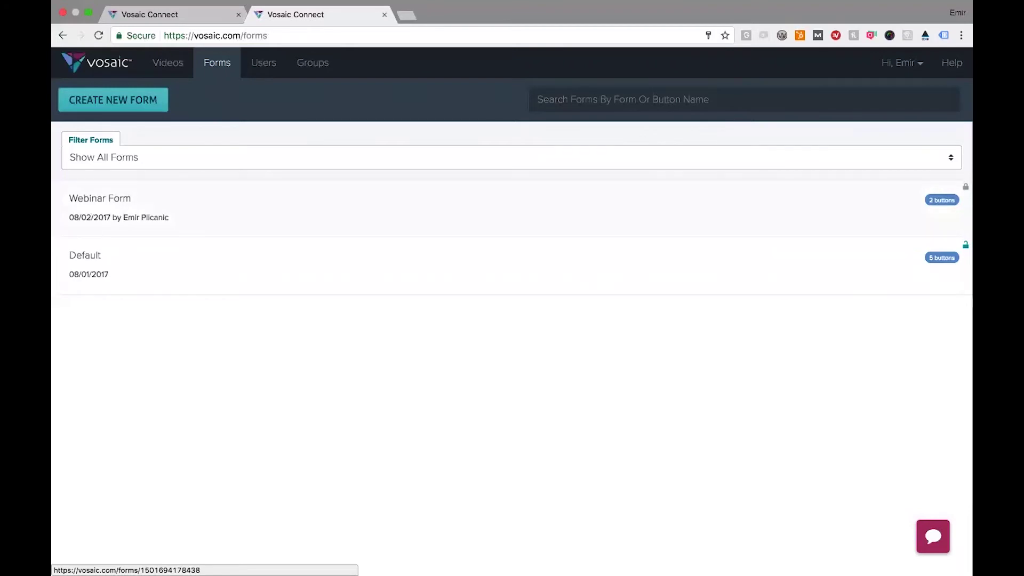
# - Reopen Webinar Form, set its privacy to Public, and save the changes
pyautogui.click(100, 198)
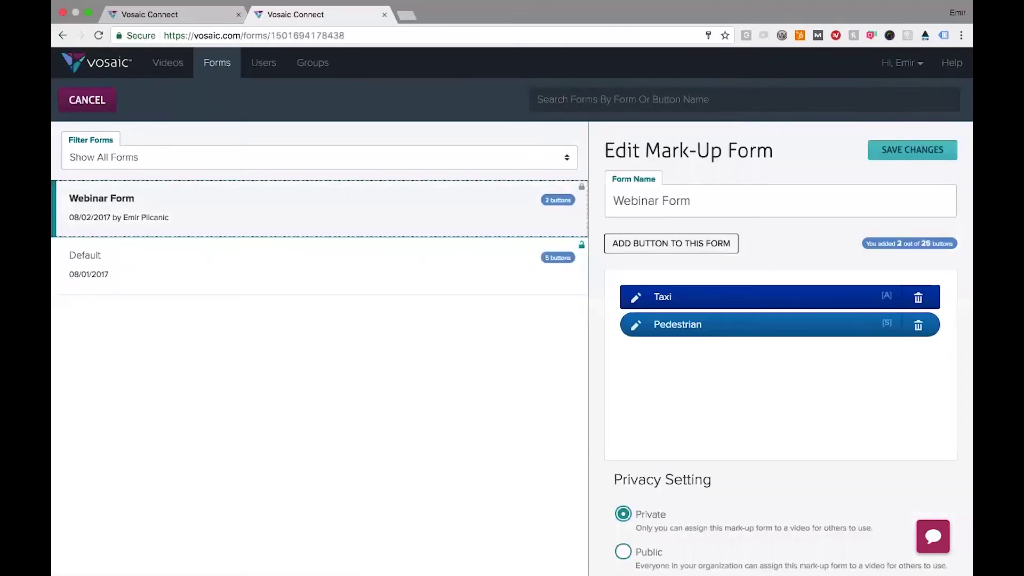
pyautogui.click(624, 552)
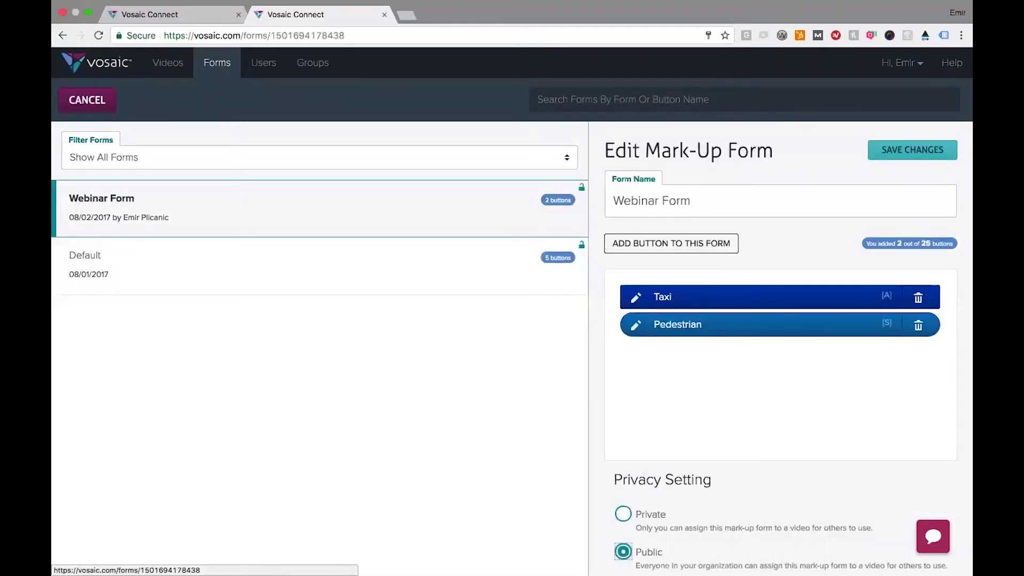
pyautogui.click(913, 150)
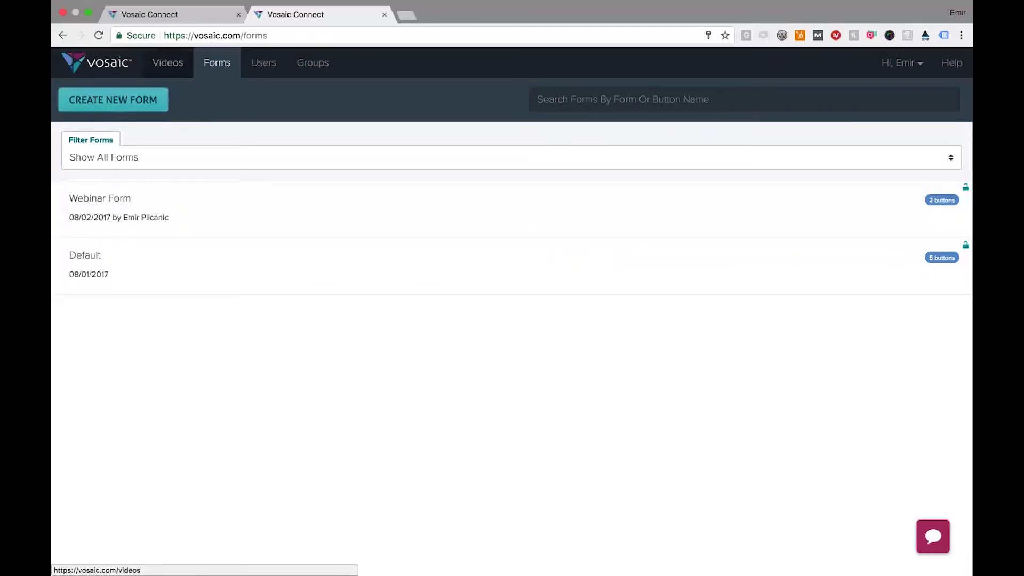
# - Add a new video named Webinar Sample that uses Webinar Form for mark-up, and continue to the upload
pyautogui.click(168, 62)
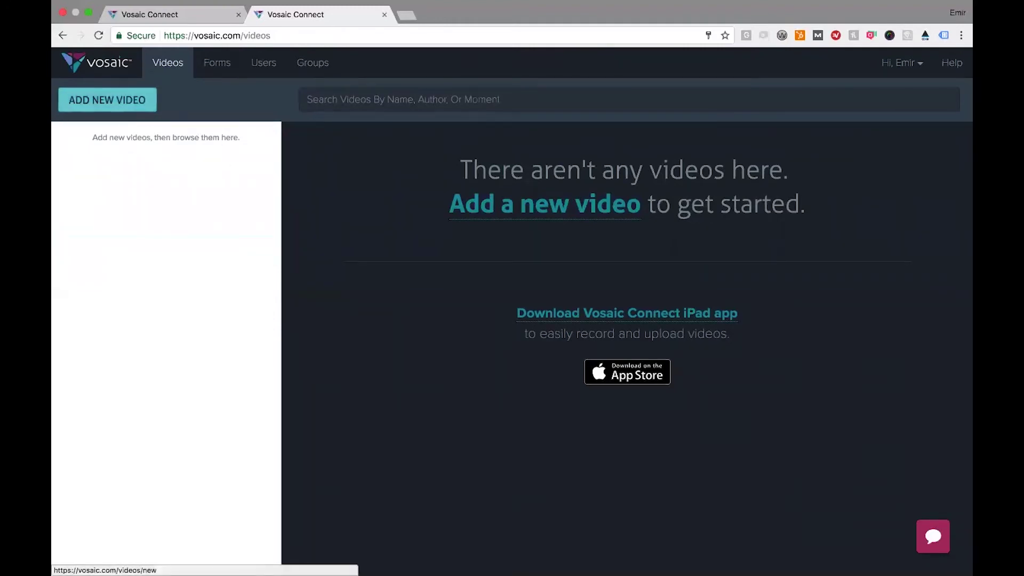
pyautogui.click(106, 100)
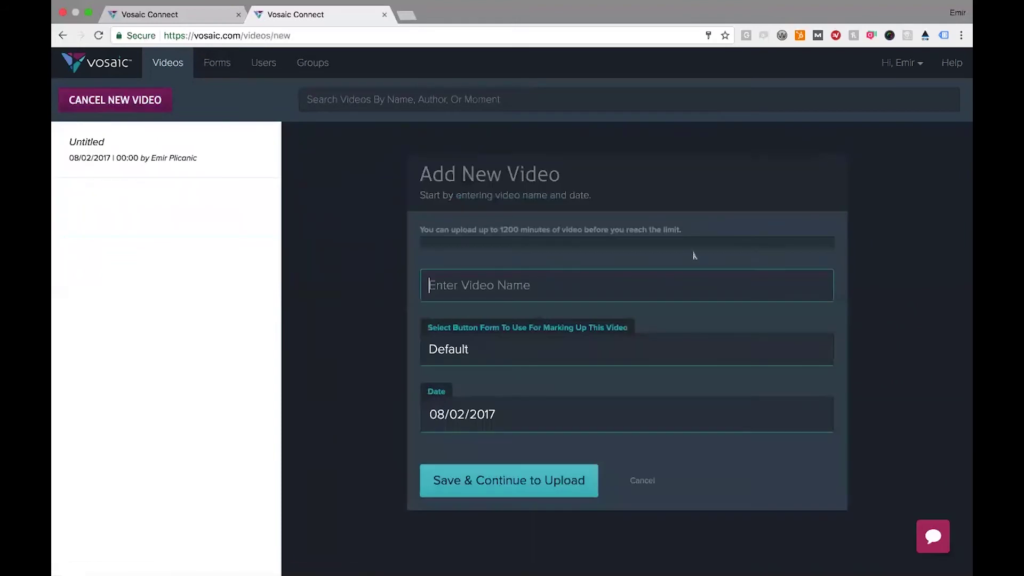
pyautogui.write('Webinar S')
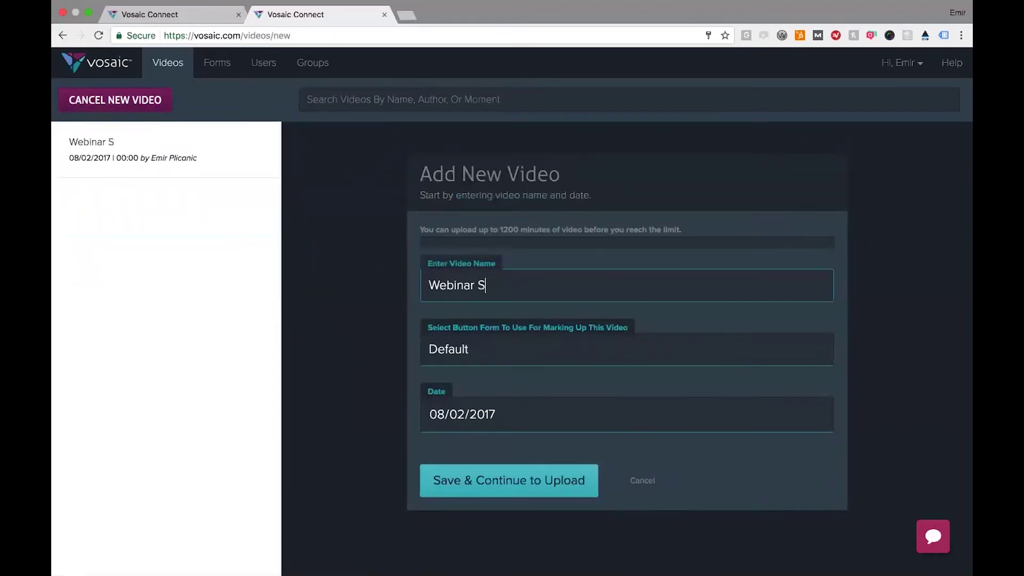
pyautogui.write('ample')
pyautogui.click(469, 362)
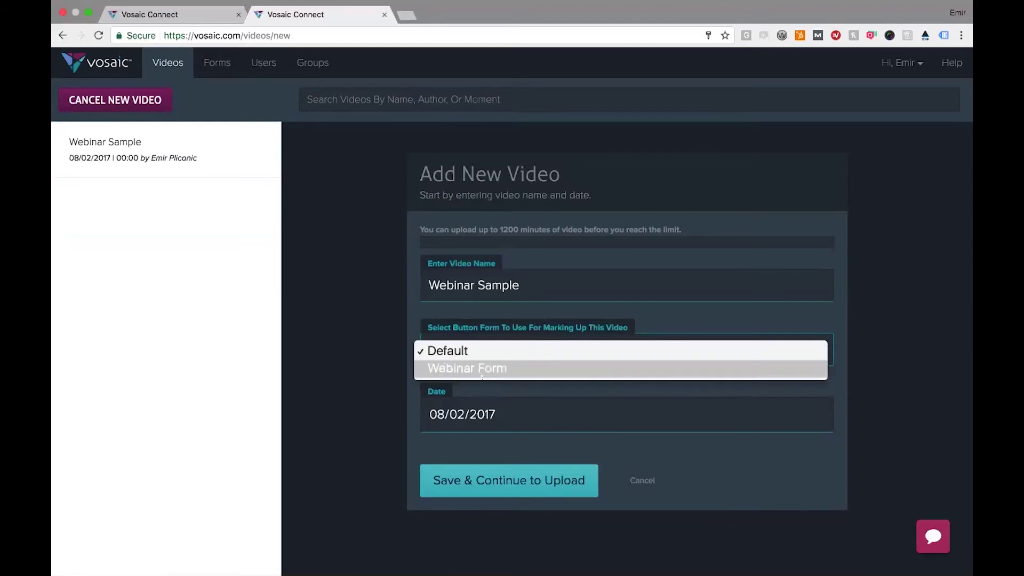
pyautogui.click(484, 373)
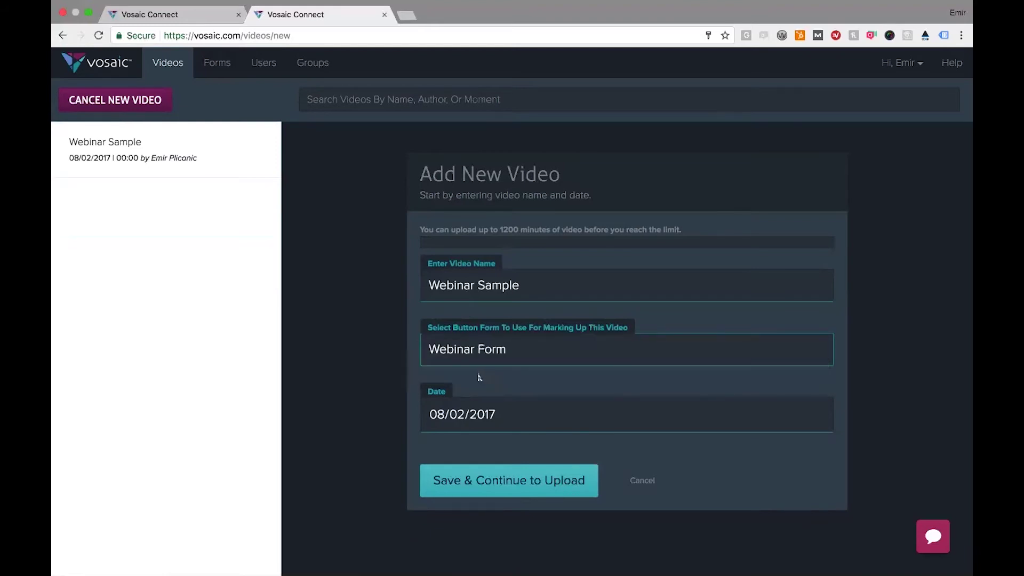
pyautogui.click(507, 483)
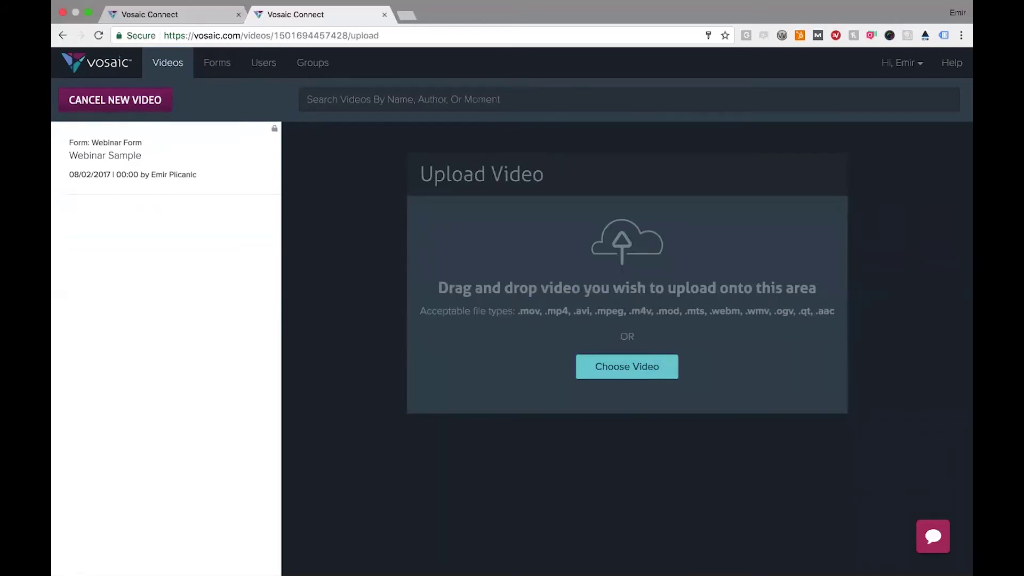
# - Upload Intersection-10.mp4 from the Webinar folder as the Webinar Sample video
pyautogui.click(627, 366)
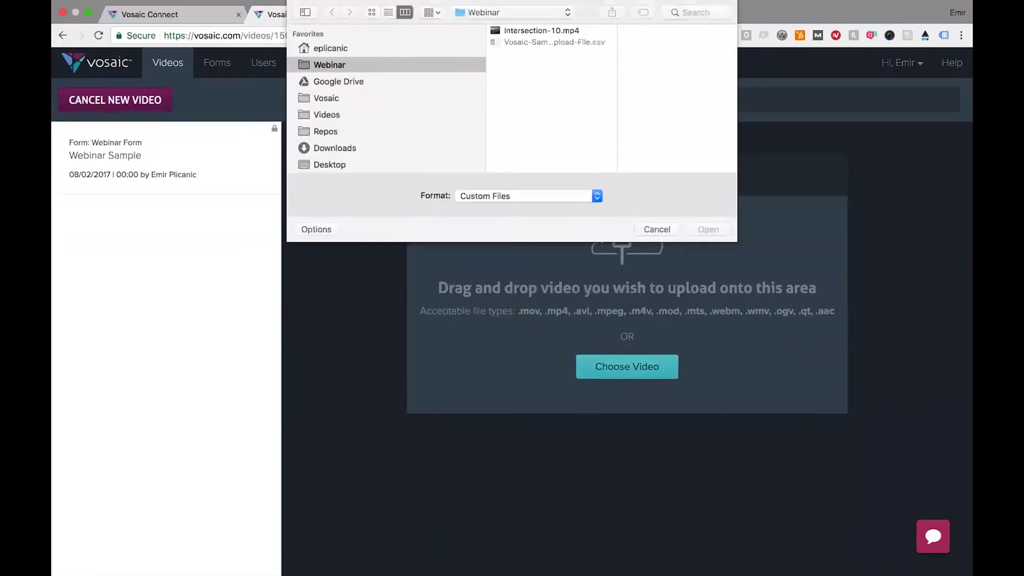
pyautogui.click(528, 31)
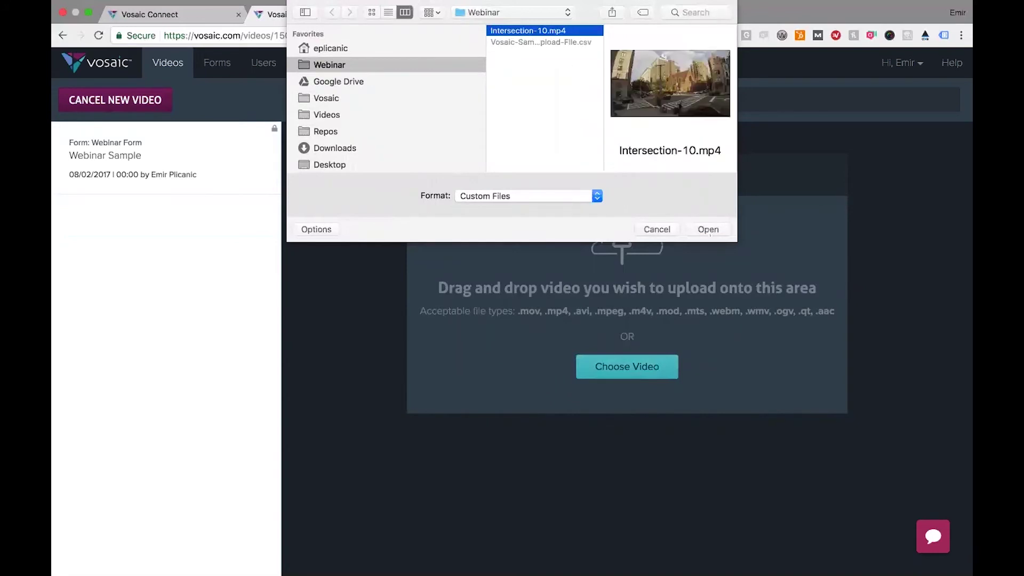
pyautogui.click(708, 229)
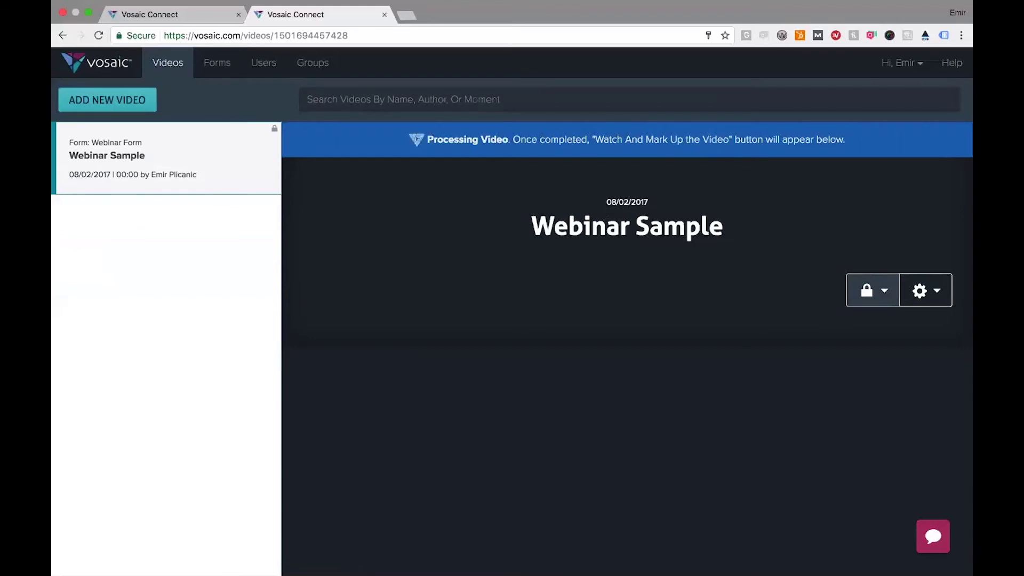
# - Share the Webinar Sample video with two specific users, the educator found by searching her first name and the first listed learner
pyautogui.click(873, 290)
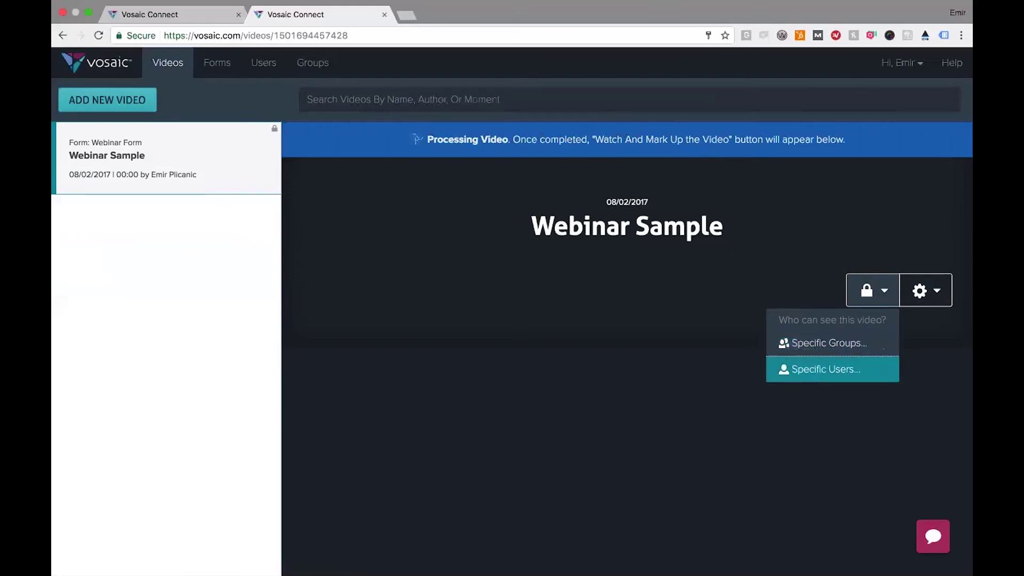
pyautogui.click(840, 373)
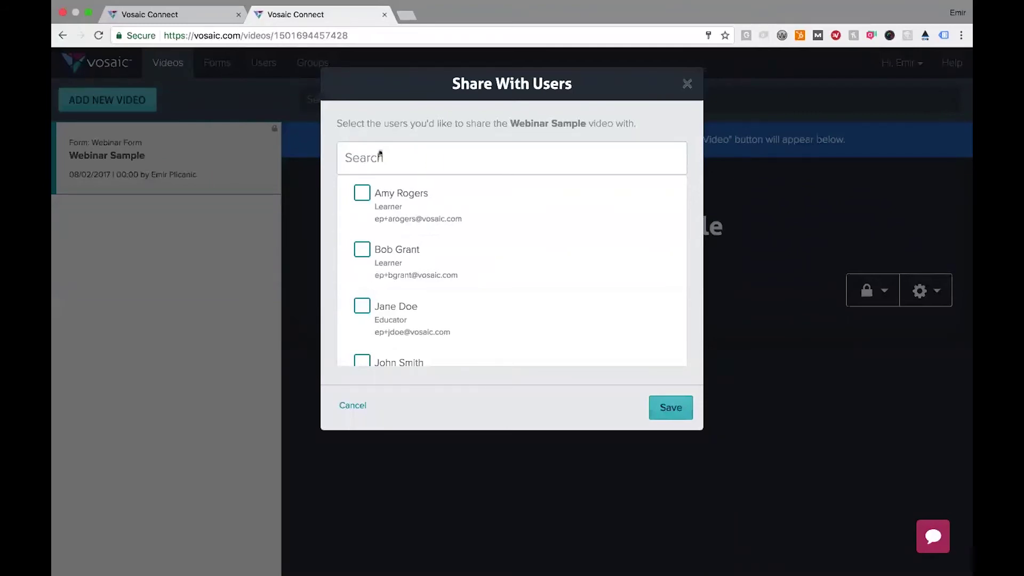
pyautogui.click(400, 158)
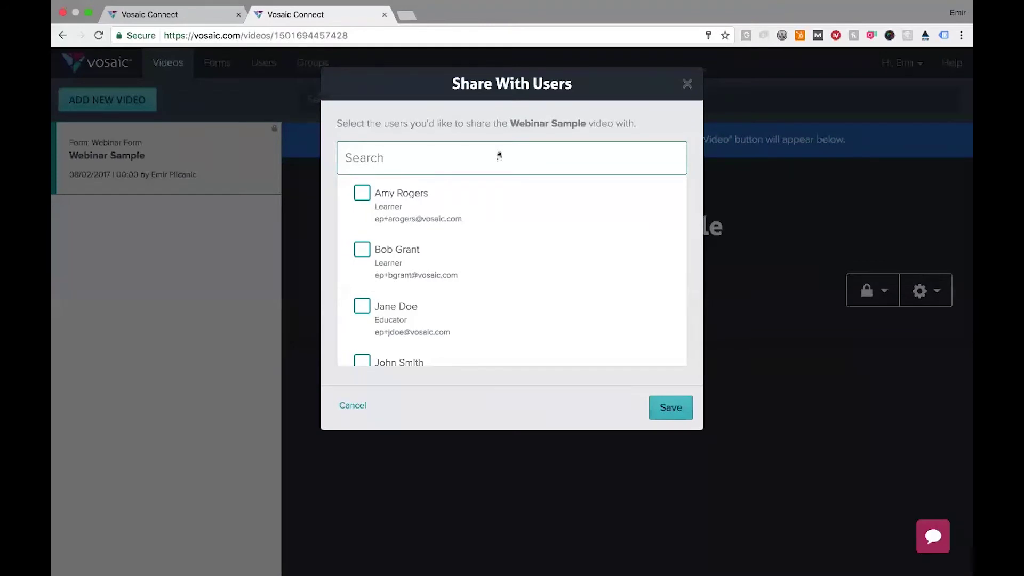
pyautogui.write('Jane')
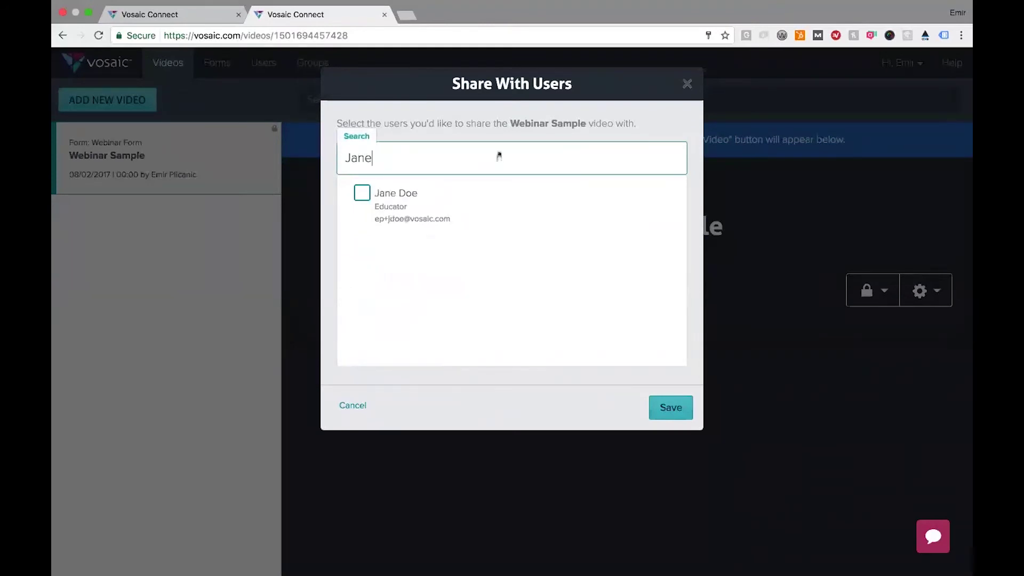
pyautogui.click(361, 192)
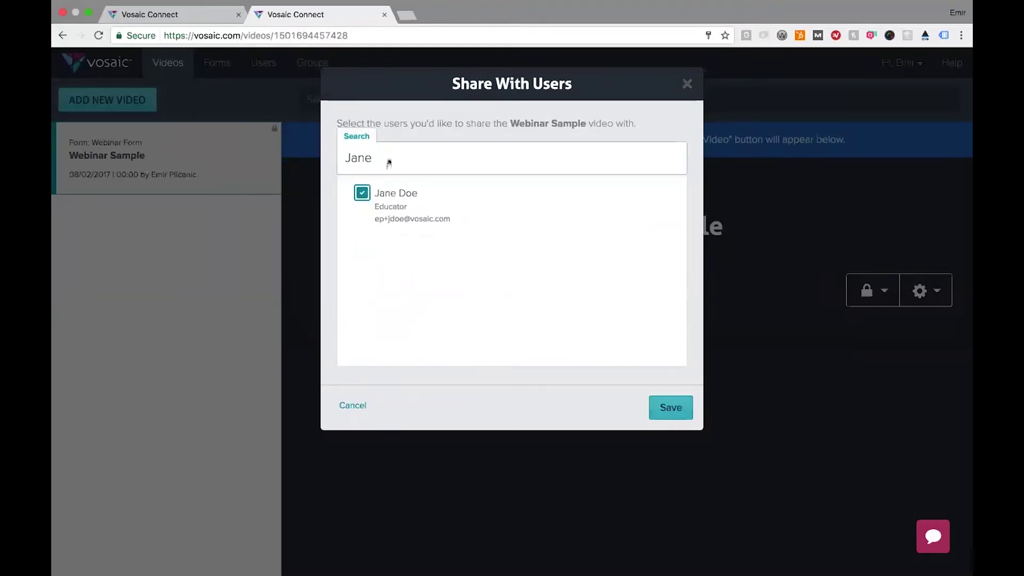
pyautogui.press('BackSpace')
pyautogui.press('BackSpace')
pyautogui.press('BackSpace')
pyautogui.press('BackSpace')
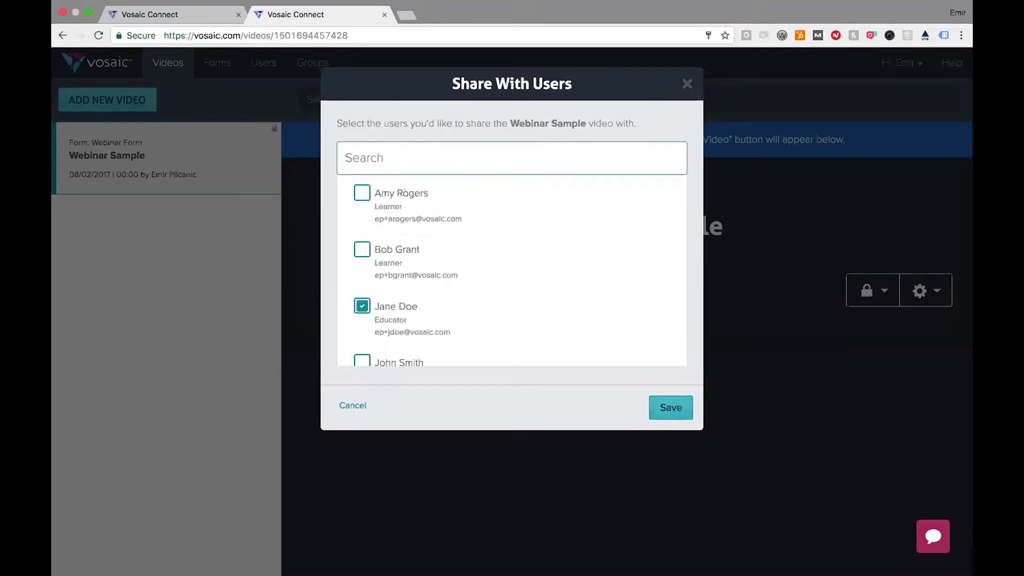
pyautogui.click(361, 192)
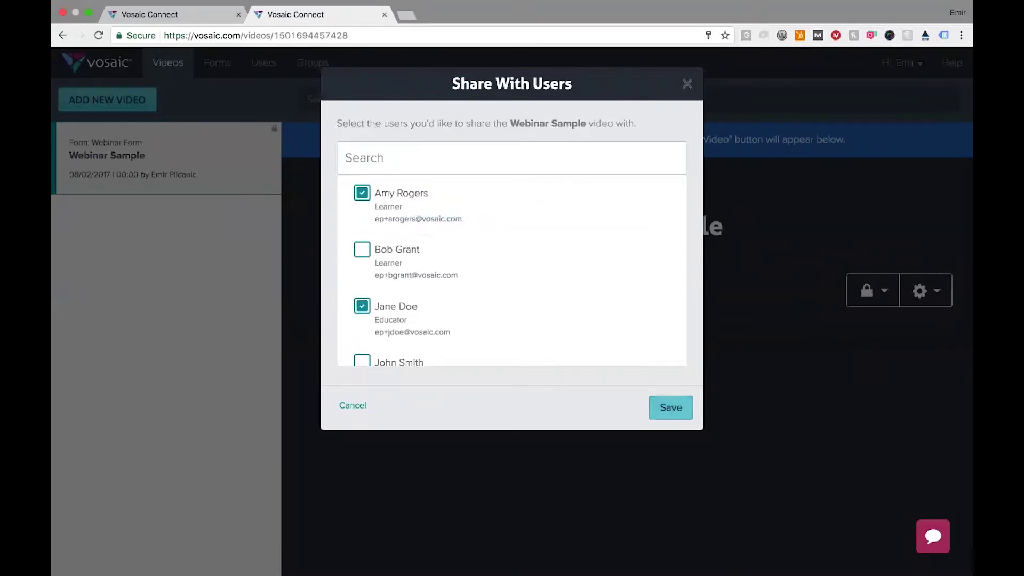
pyautogui.click(671, 408)
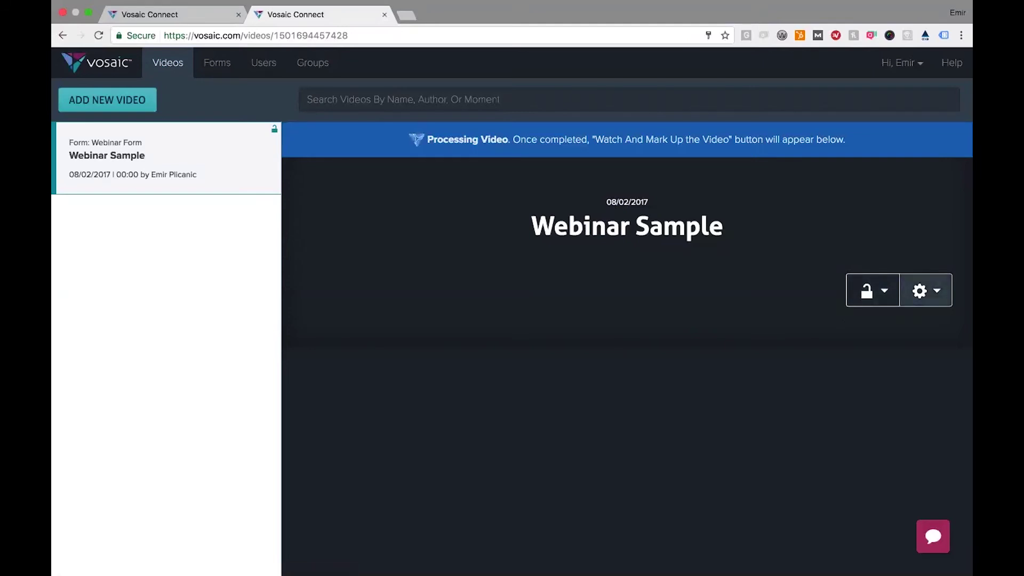
# - Review Webinar Sample's editable name, button form and date, and close the details without saving
pyautogui.click(925, 290)
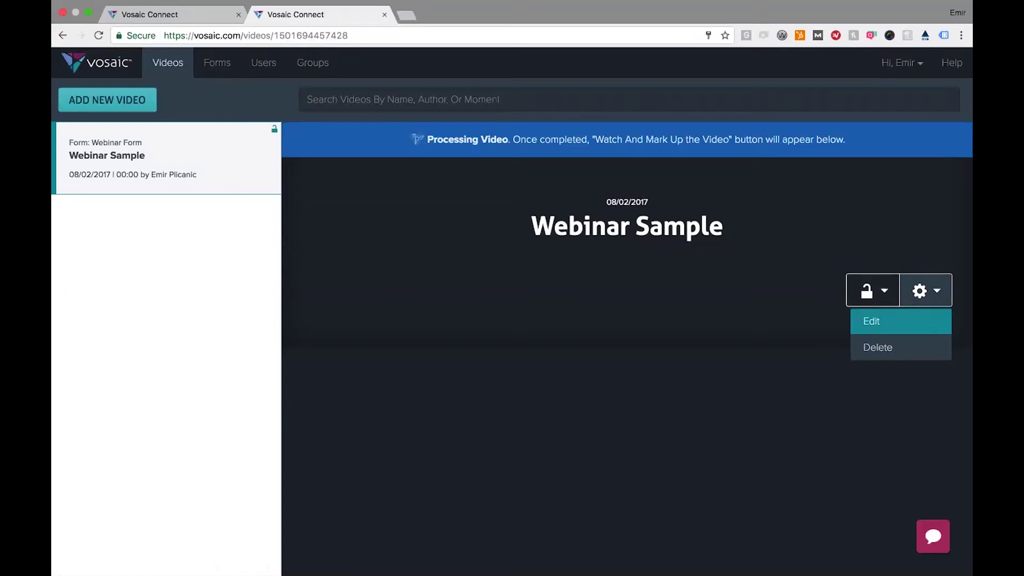
pyautogui.click(907, 324)
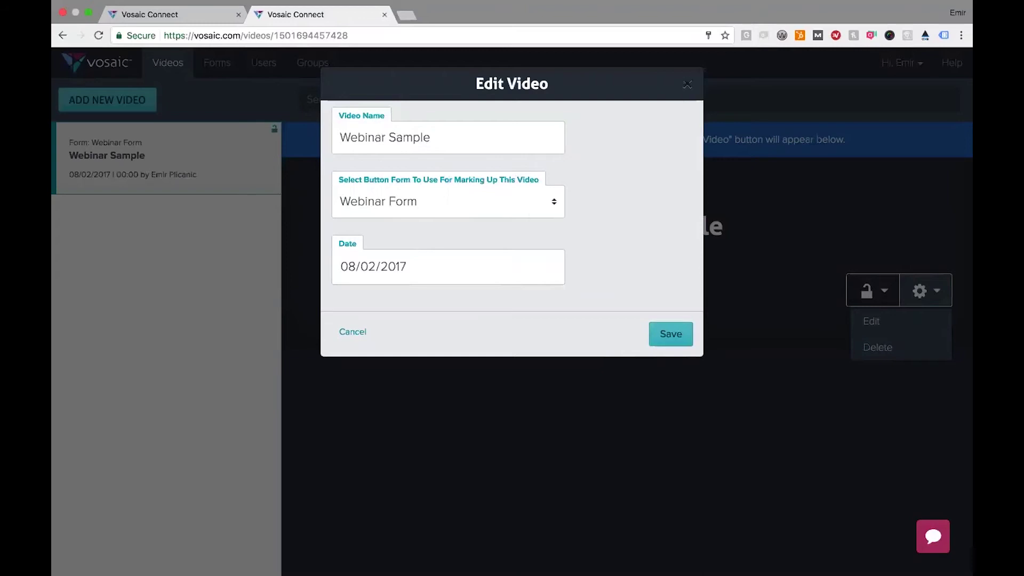
pyautogui.click(688, 84)
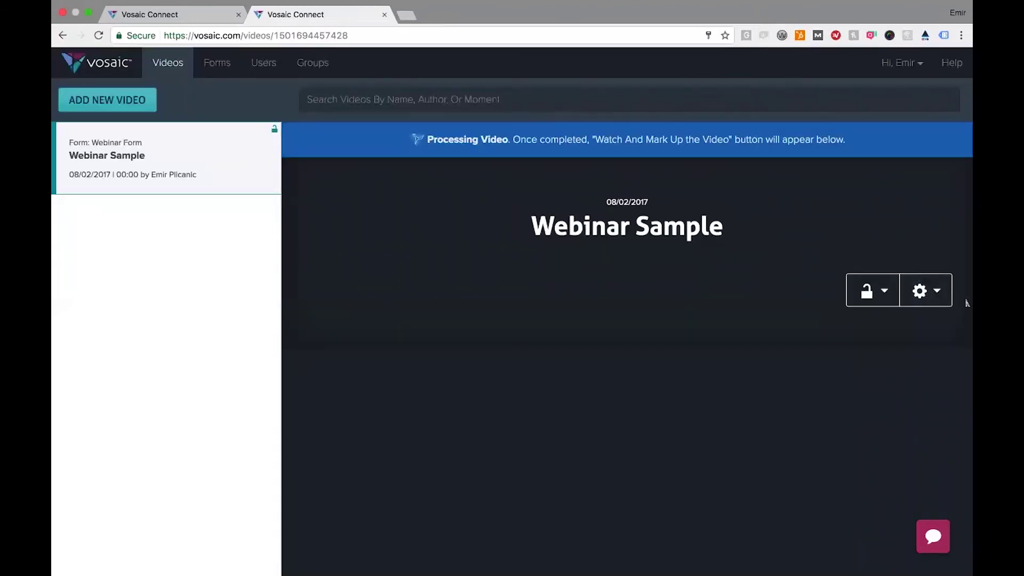
pyautogui.click(926, 291)
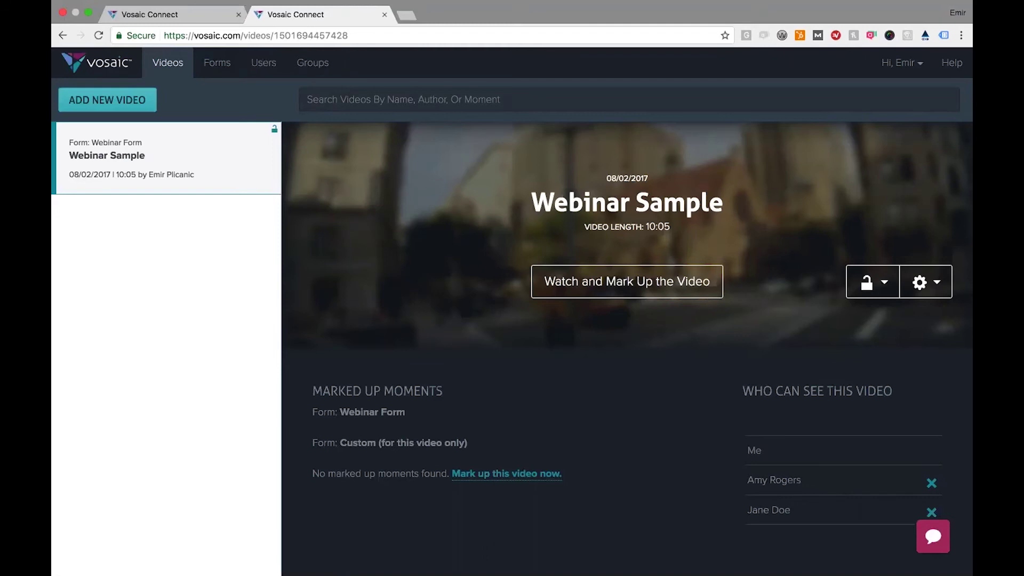
# - Remove the learner's access to Webinar Sample and check the video's edit, download and delete options
pyautogui.click(931, 484)
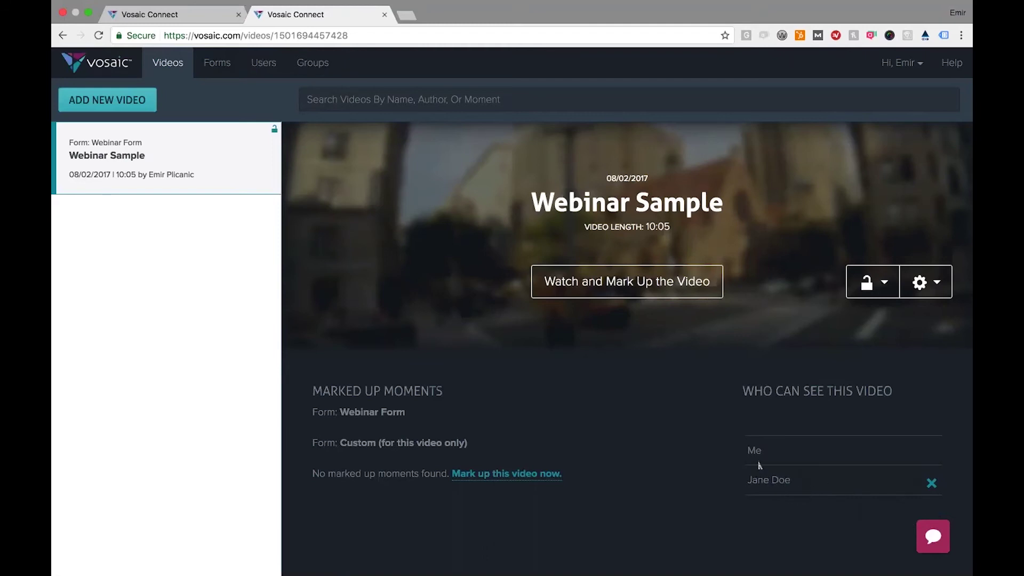
pyautogui.click(926, 282)
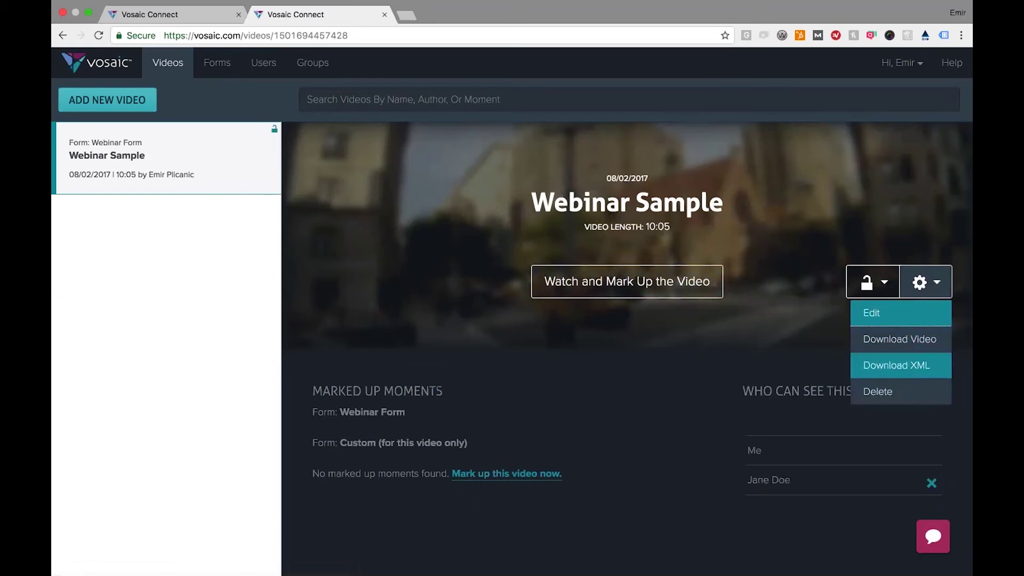
pyautogui.click(926, 282)
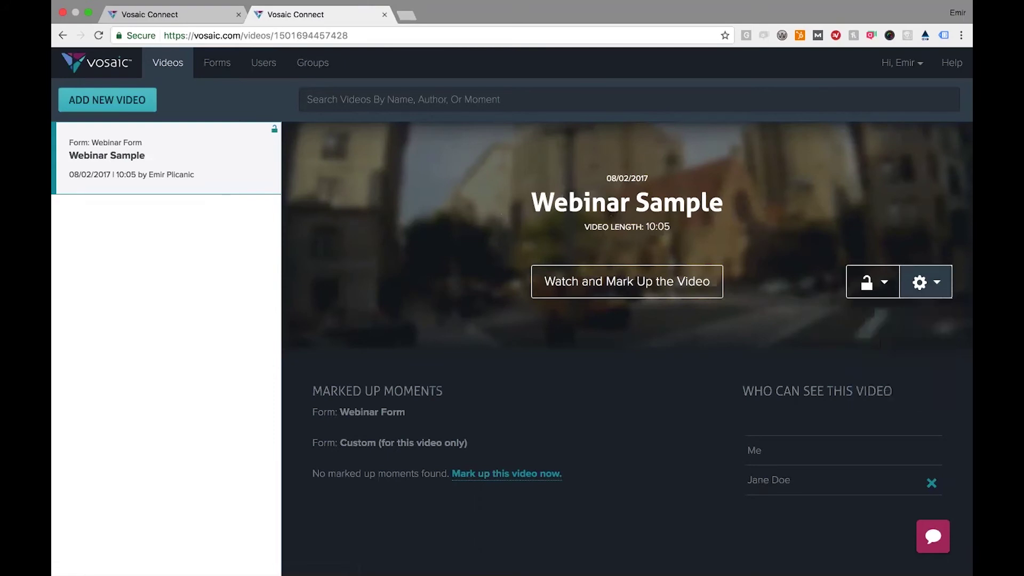
# - Open Webinar Sample for watching and mark-up, and set its playback speed to 1.25x after a brief playback
pyautogui.click(613, 280)
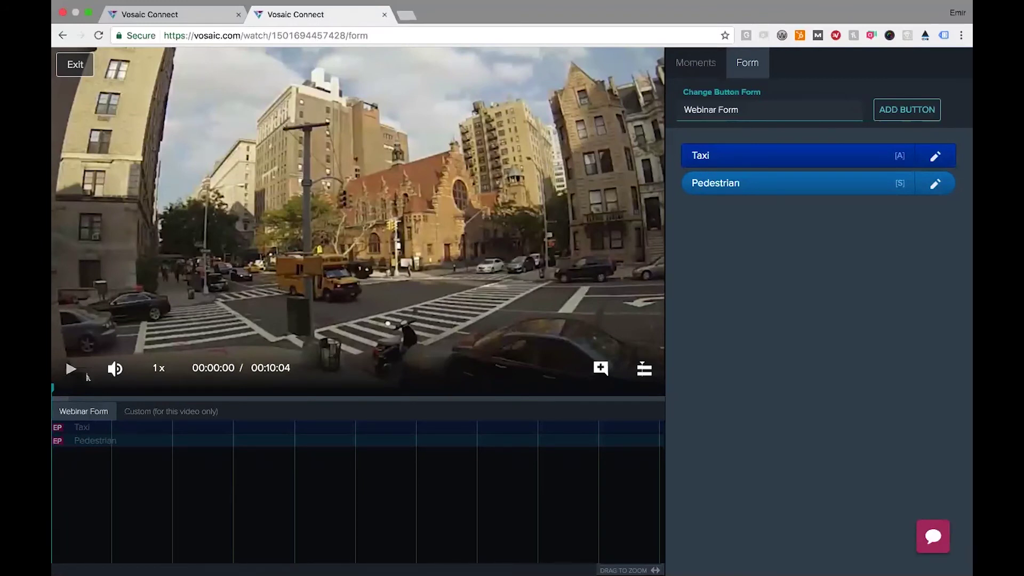
pyautogui.click(71, 368)
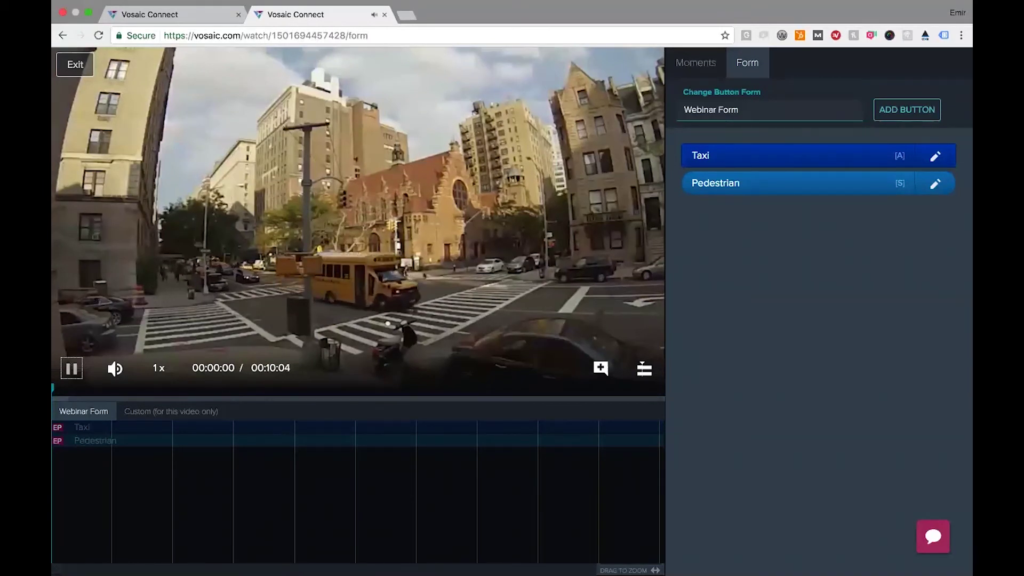
pyautogui.click(71, 369)
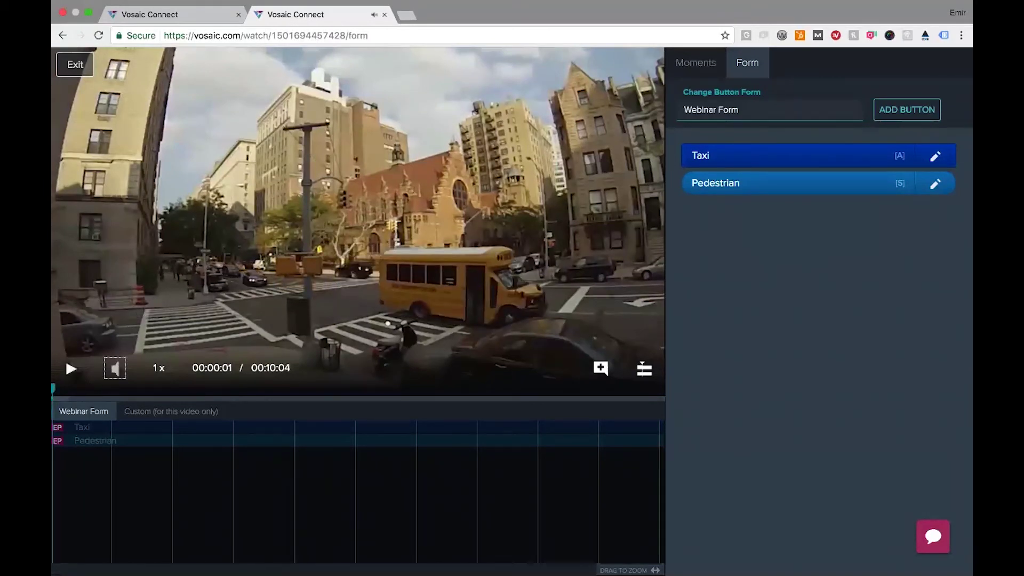
pyautogui.moveTo(158, 368)
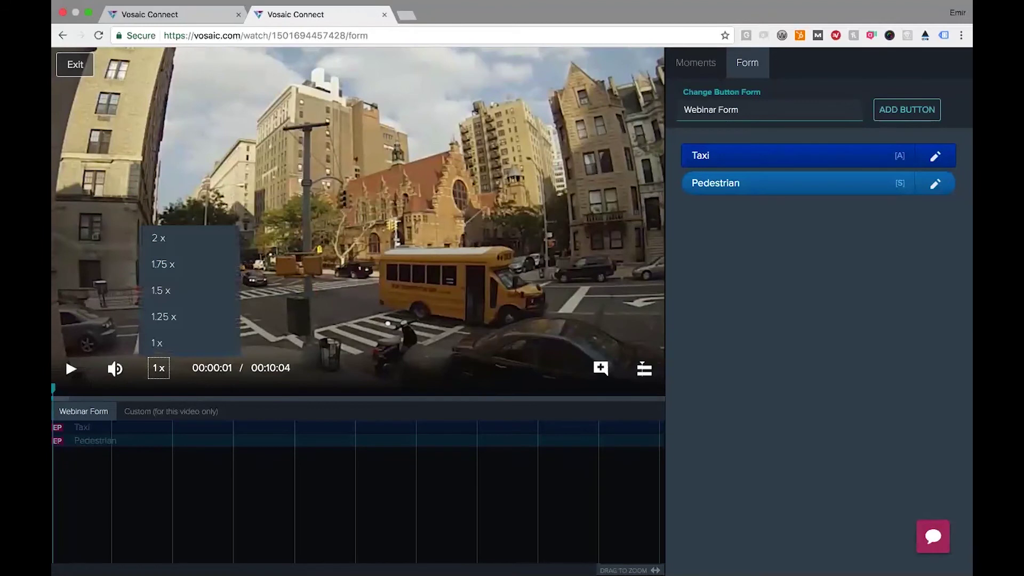
pyautogui.click(190, 323)
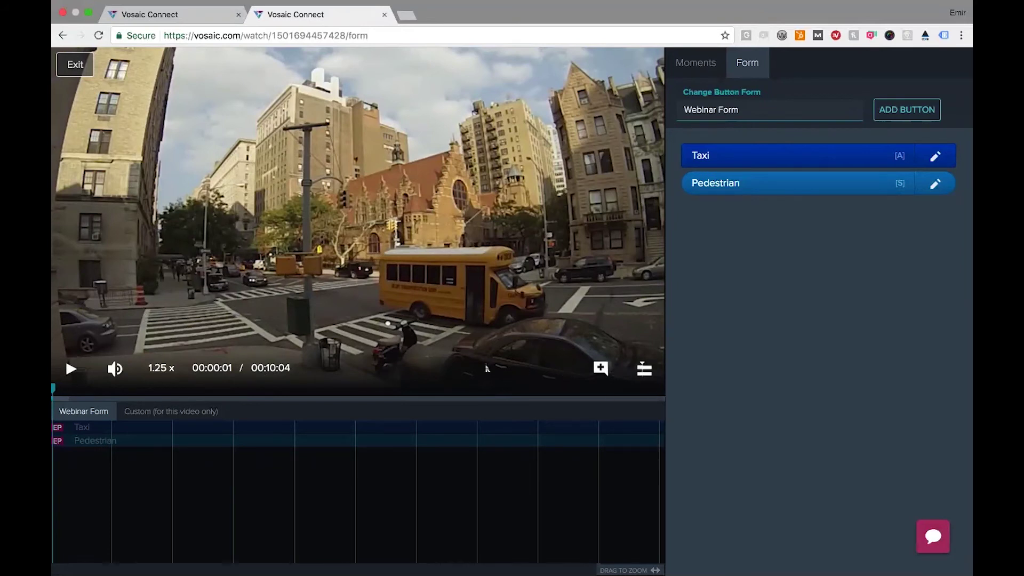
# - Look at the Taxi note entry, close it without saving, and try the timeline display toggle
pyautogui.press('a')
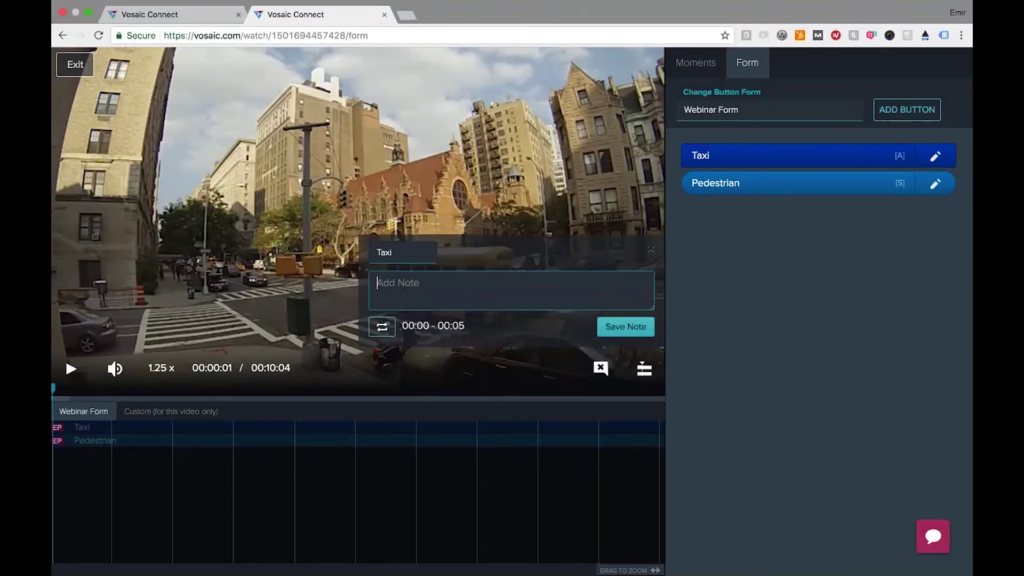
pyautogui.click(651, 250)
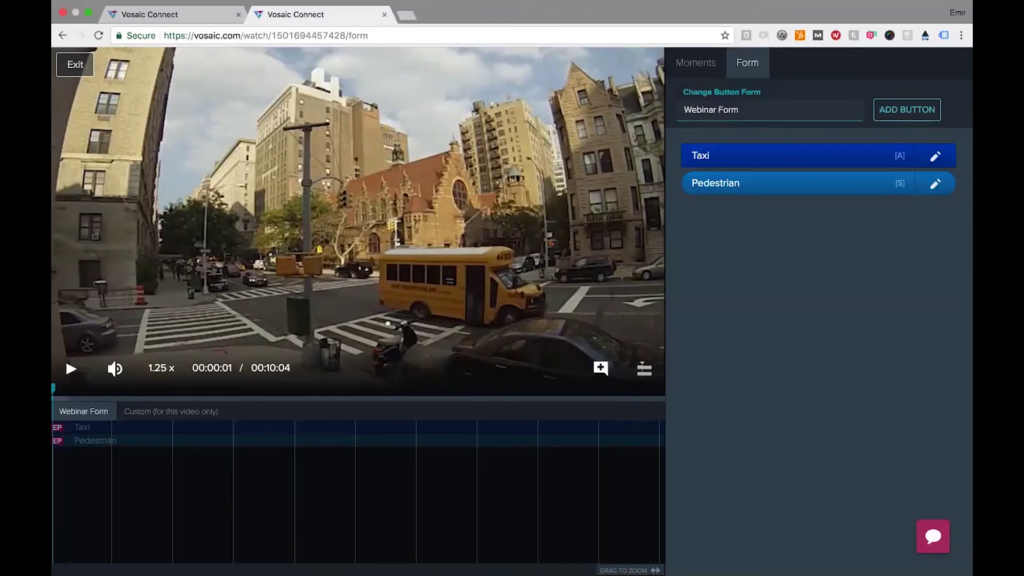
pyautogui.click(646, 373)
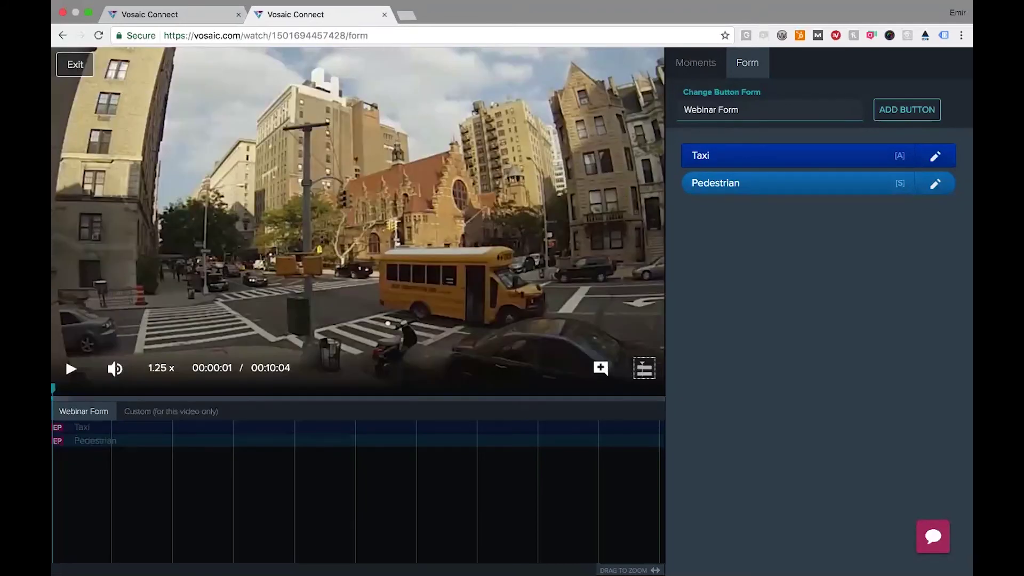
pyautogui.click(647, 373)
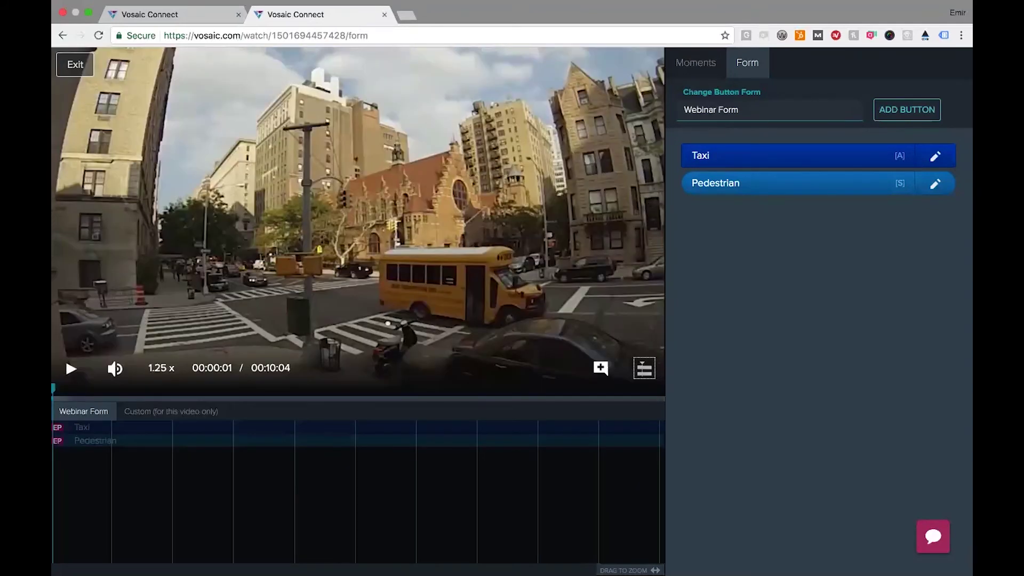
pyautogui.click(647, 373)
# - Check the available button forms, keep Webinar Form, and add a button named Bus to it
pyautogui.click(855, 117)
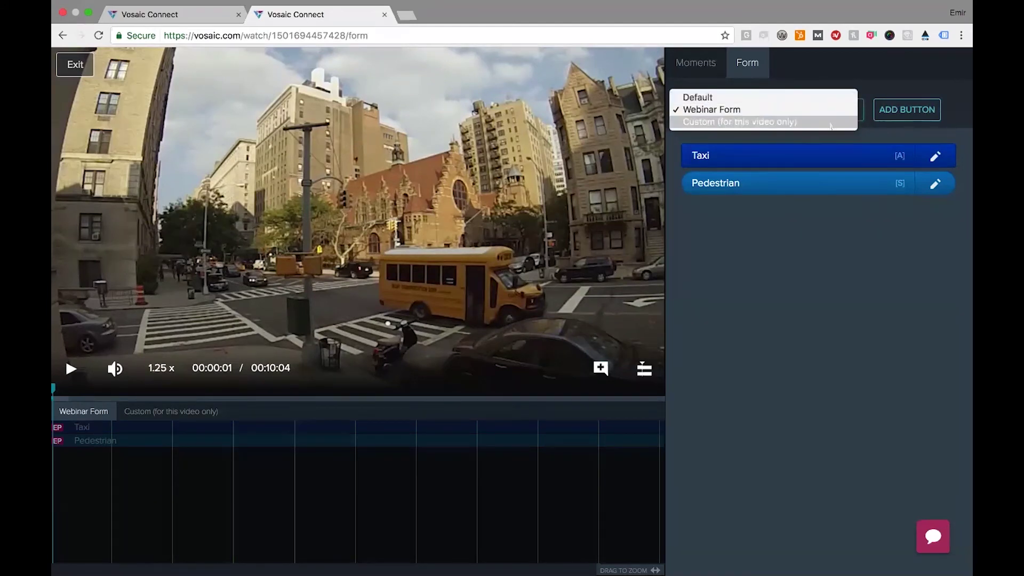
pyautogui.click(887, 90)
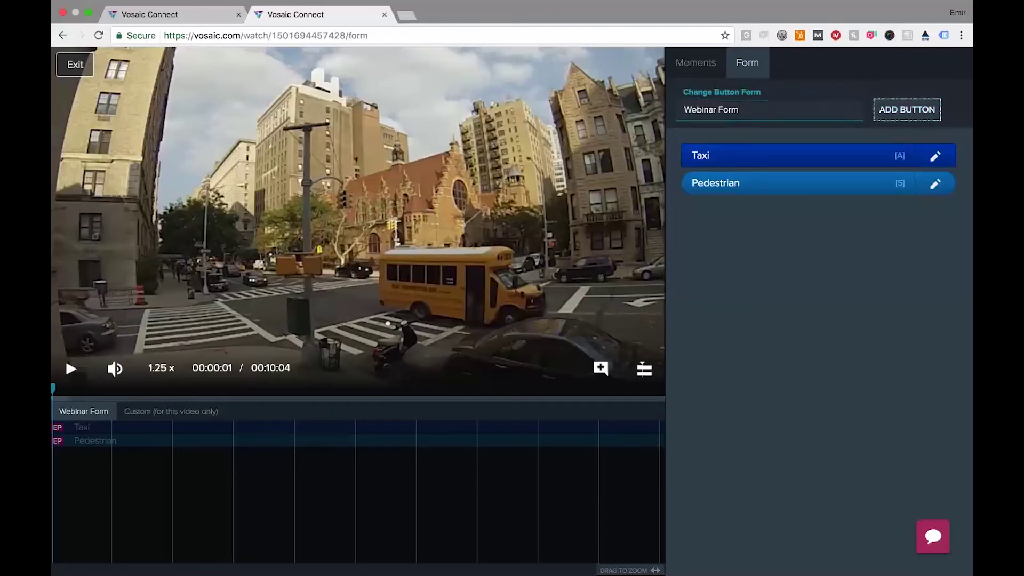
pyautogui.click(907, 109)
pyautogui.moveTo(389, 138); pyautogui.dragTo(411, 140)
pyautogui.press('super+a')
pyautogui.write('Bus')
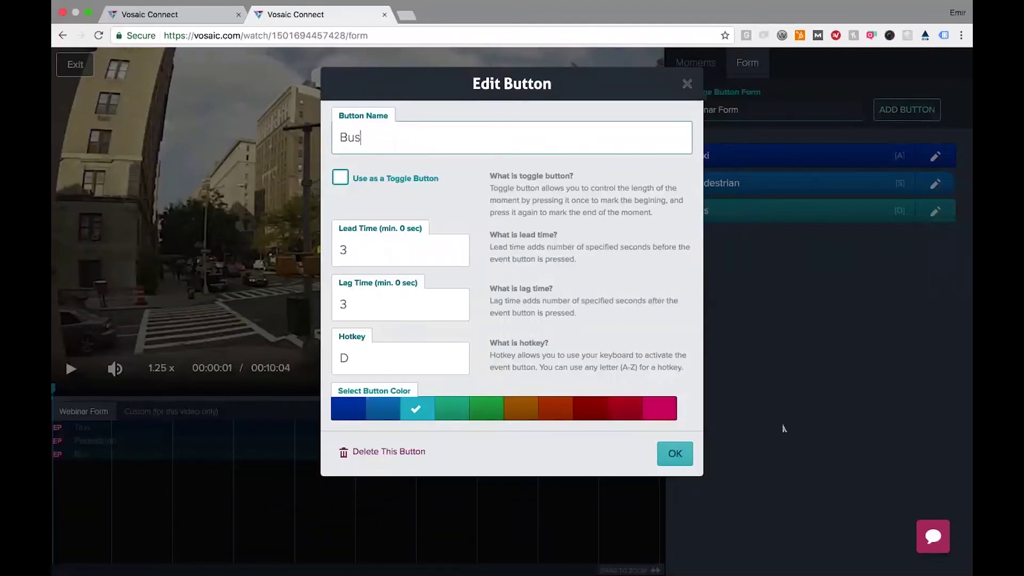
pyautogui.click(675, 454)
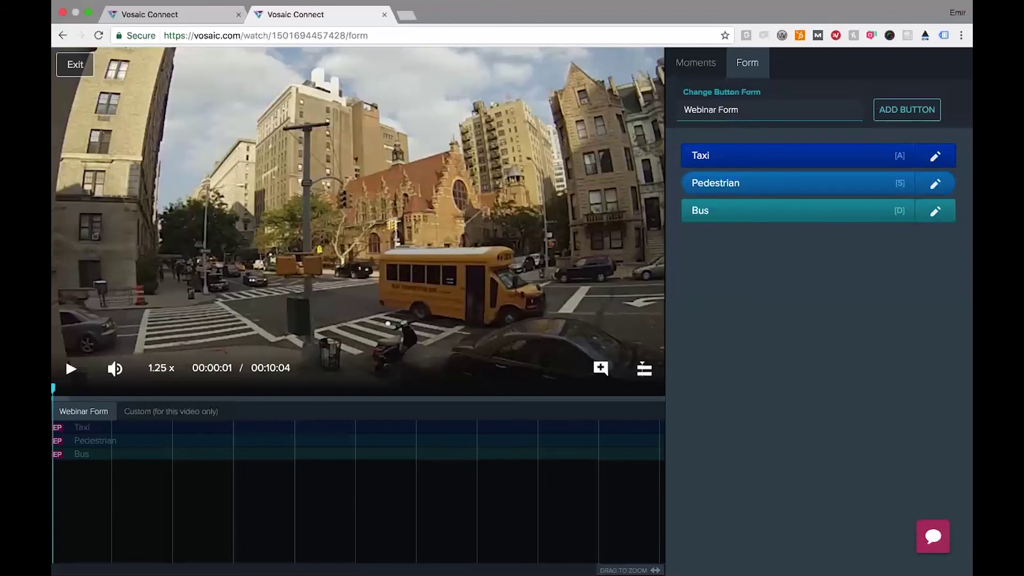
# - Move the playhead to about 00:00:25 and mark a first Pedestrian moment while the video plays
pyautogui.click(71, 369)
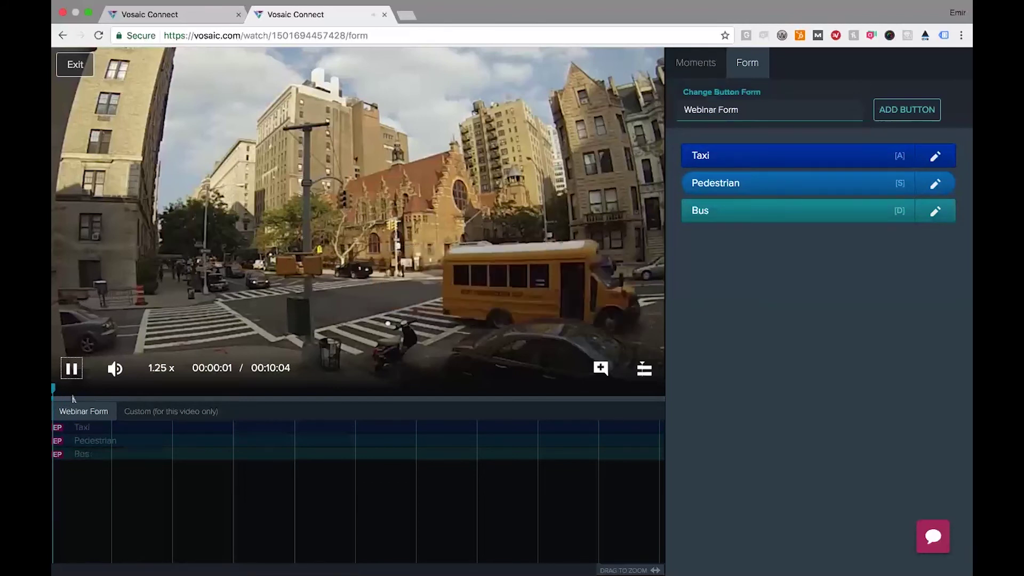
pyautogui.moveTo(53, 390); pyautogui.dragTo(76, 389)
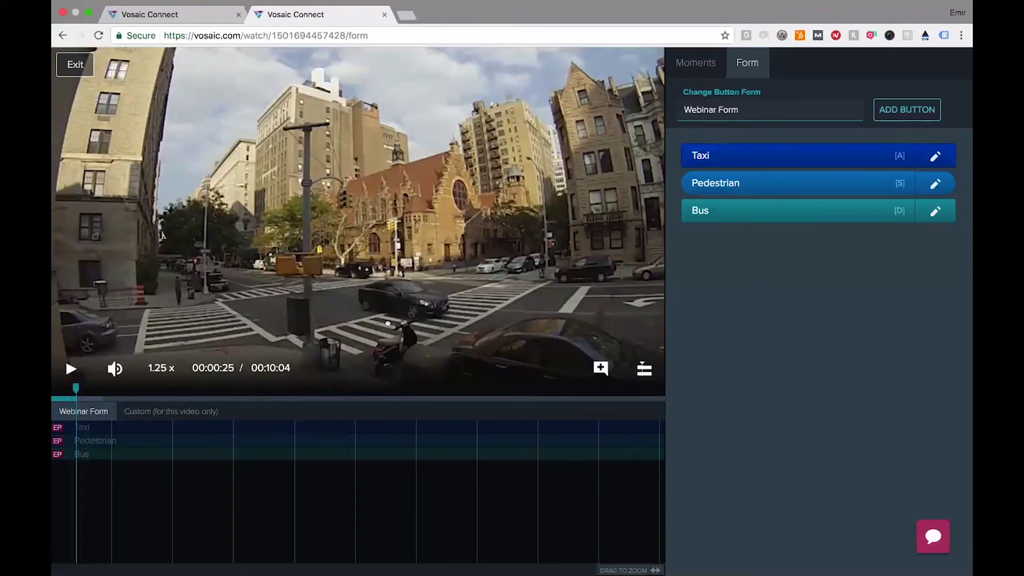
pyautogui.press('space')
pyautogui.press('d')
pyautogui.press('s')
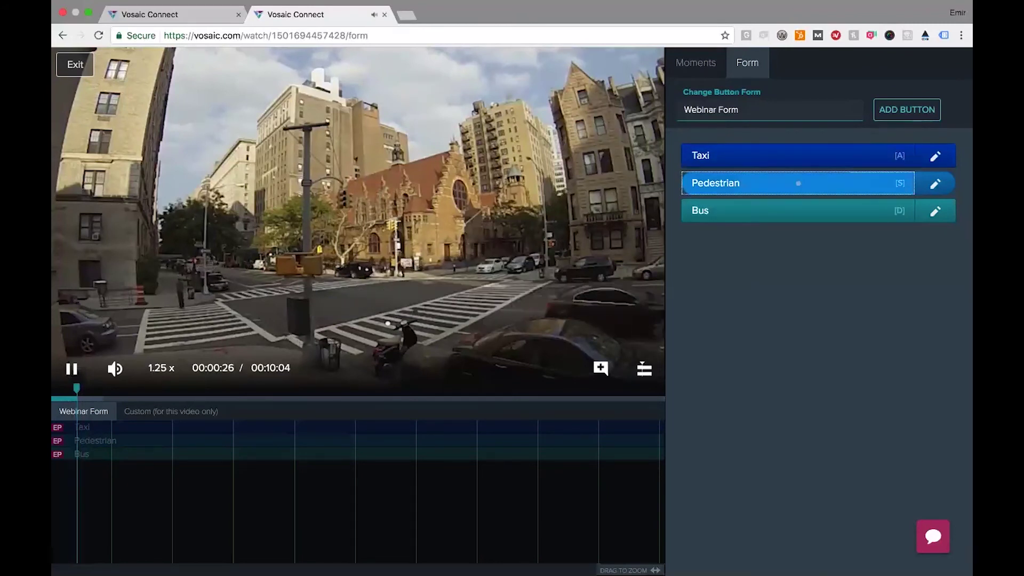
pyautogui.press('s')
pyautogui.press('s')
pyautogui.press('s')
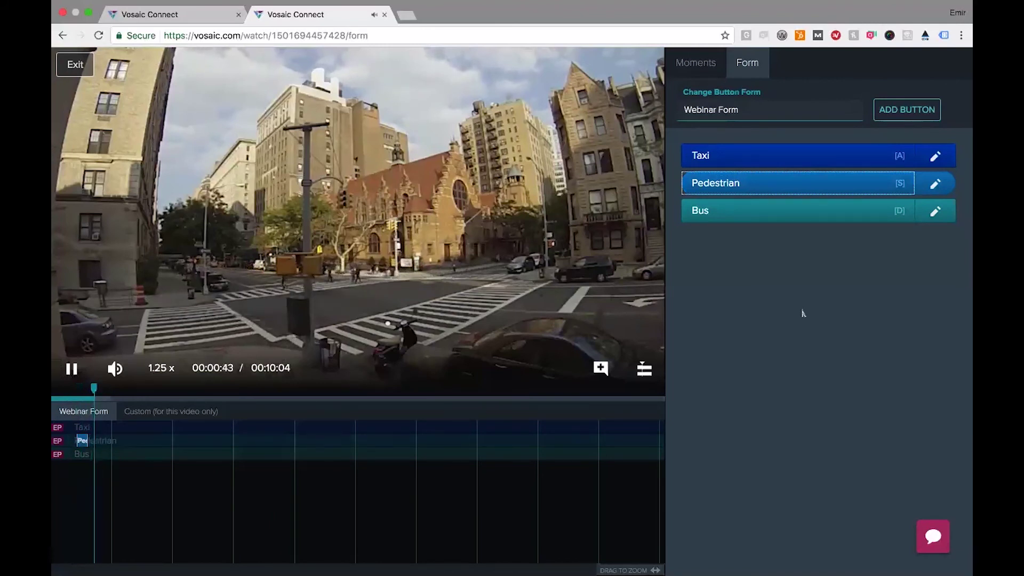
# - Mark a second, longer Pedestrian moment starting at about 00:00:45 during playback
pyautogui.press('s')
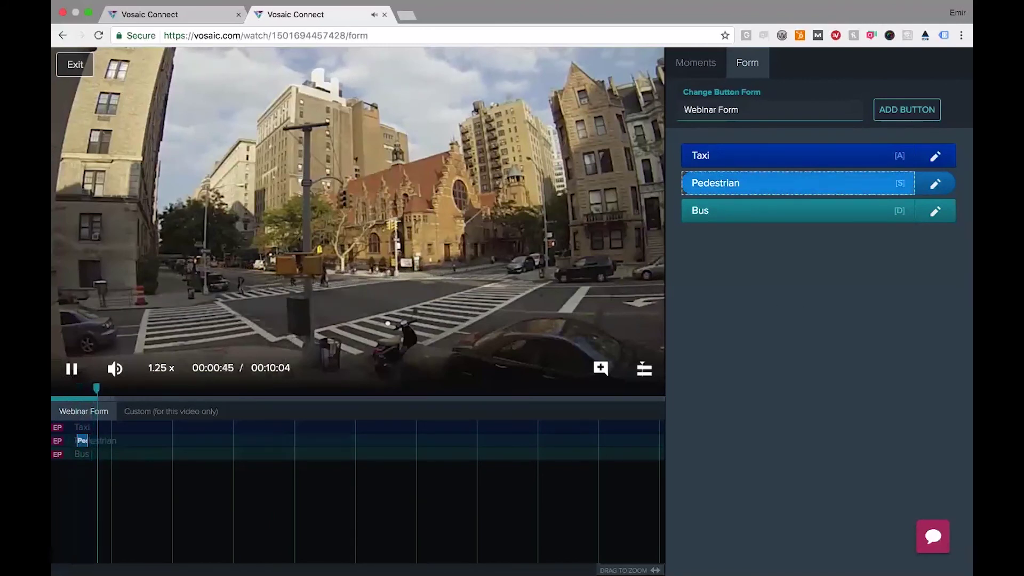
pyautogui.click(796, 183)
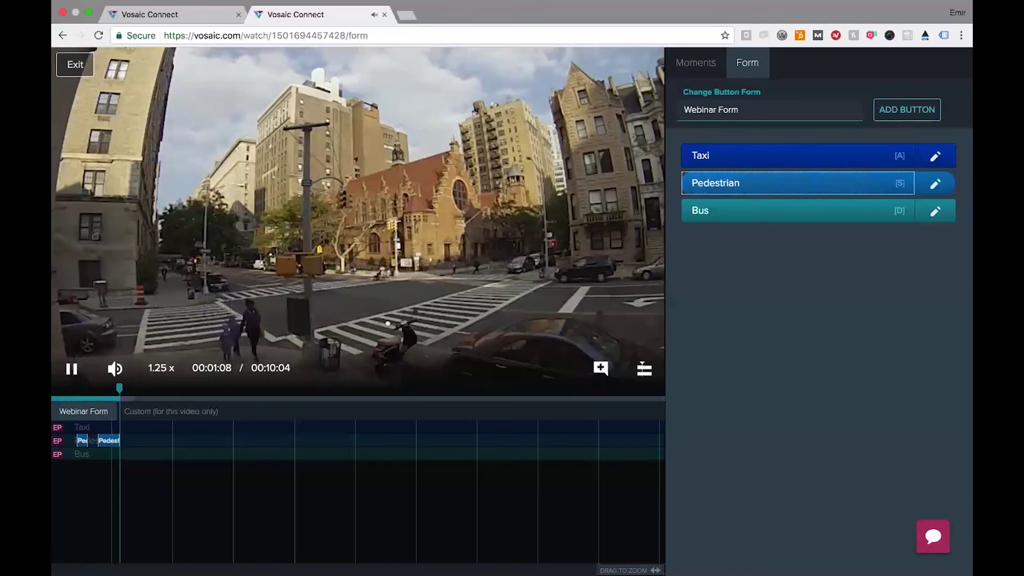
pyautogui.click(795, 184)
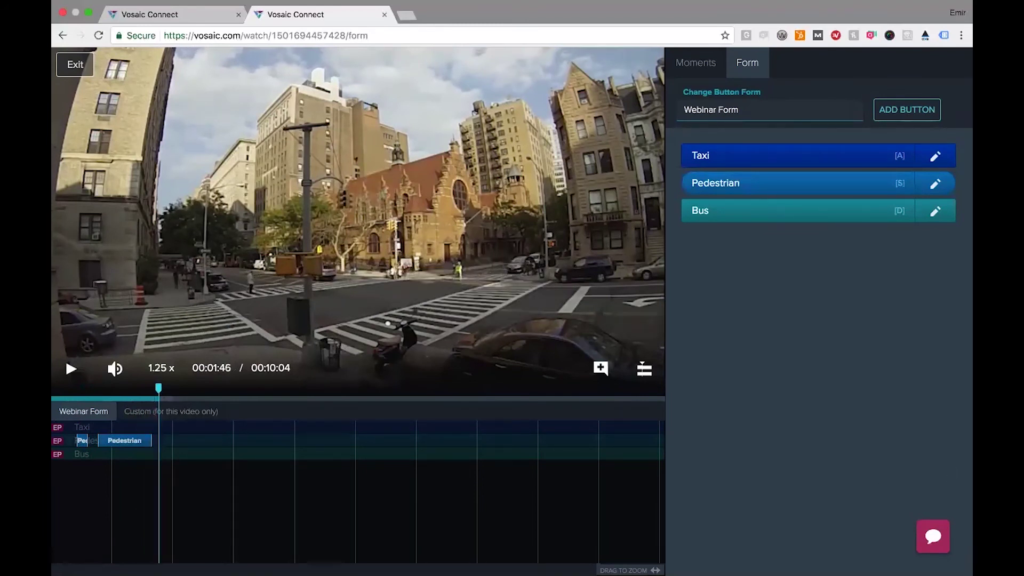
# - Move the playhead to about 00:01:46 and mark a Taxi moment while the video plays
pyautogui.moveTo(164, 388); pyautogui.dragTo(160, 389)
pyautogui.click(71, 369)
pyautogui.press('a')
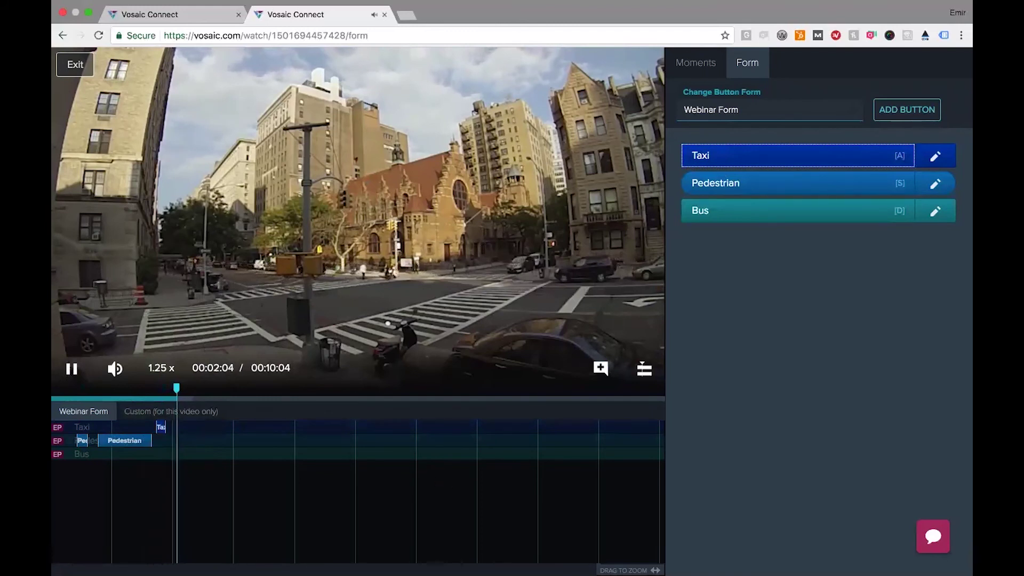
# - Advance the video to about 00:02:49 and mark a second Taxi moment during playback
pyautogui.press('Right')
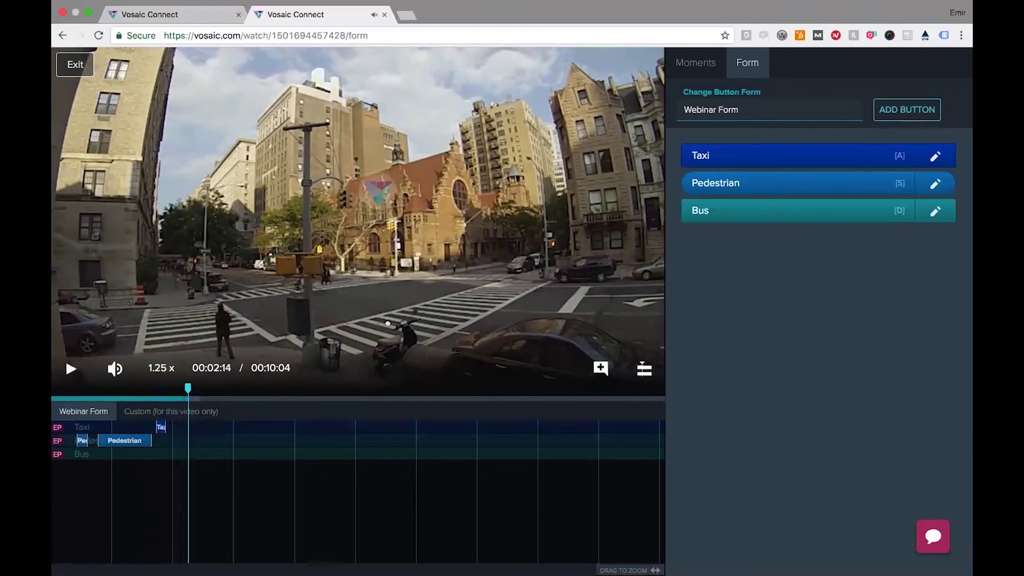
pyautogui.press('Right')
pyautogui.press('Right')
pyautogui.press('Right')
pyautogui.press('Right')
pyautogui.press('Right')
pyautogui.press('Right')
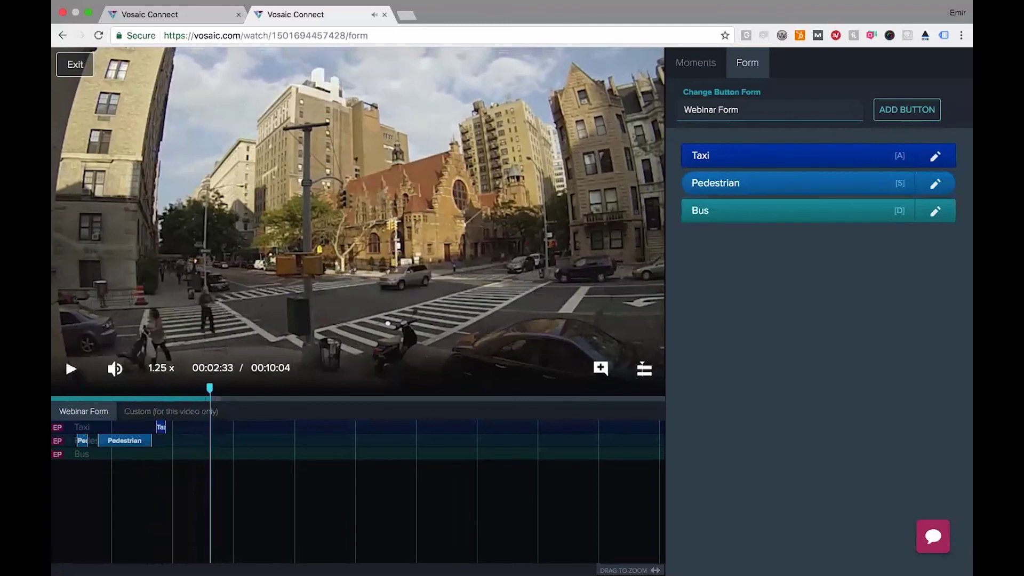
pyautogui.press('Right')
pyautogui.press('Left')
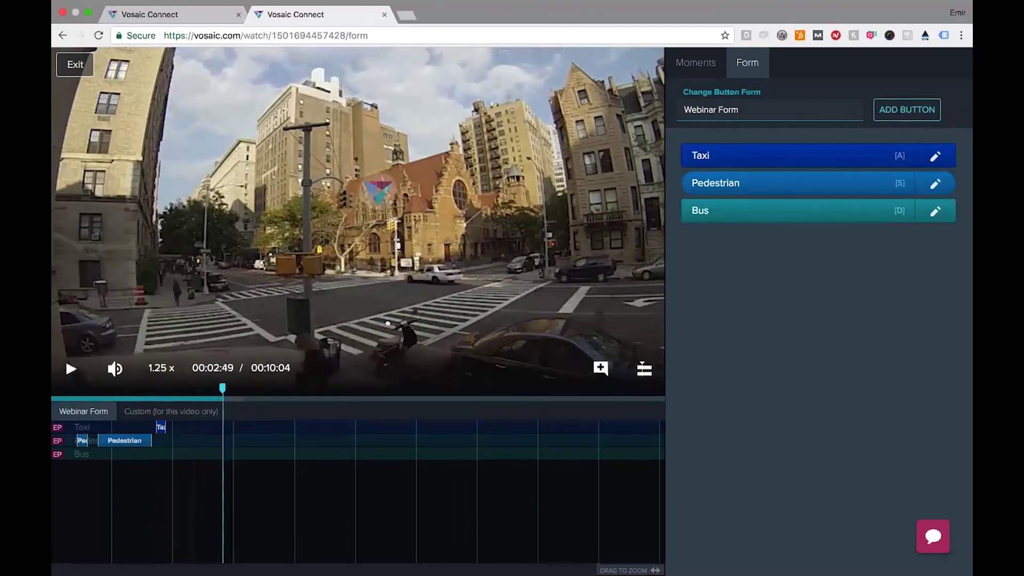
pyautogui.press('Left')
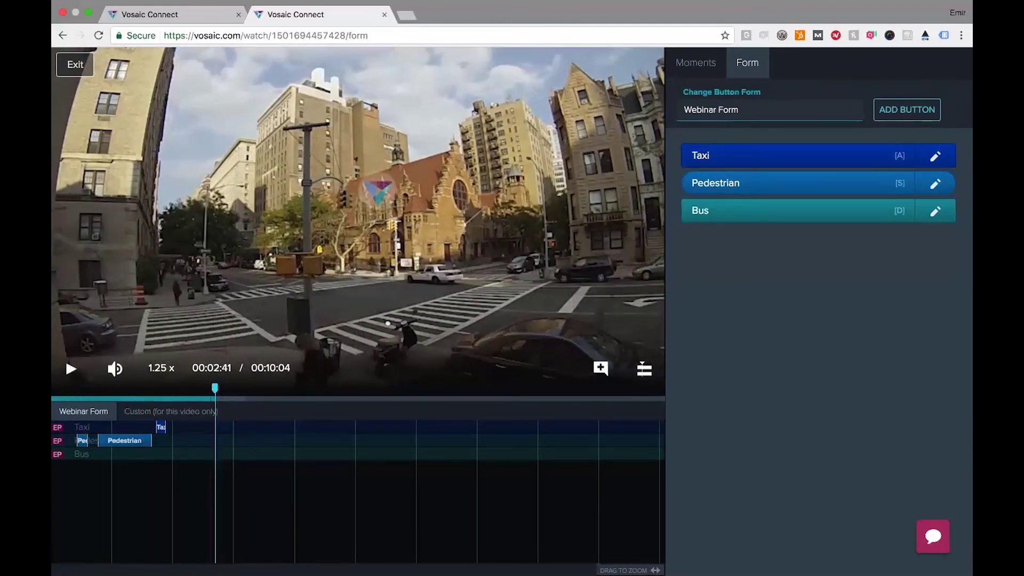
pyautogui.press('Right')
pyautogui.press('Right')
pyautogui.press('Right')
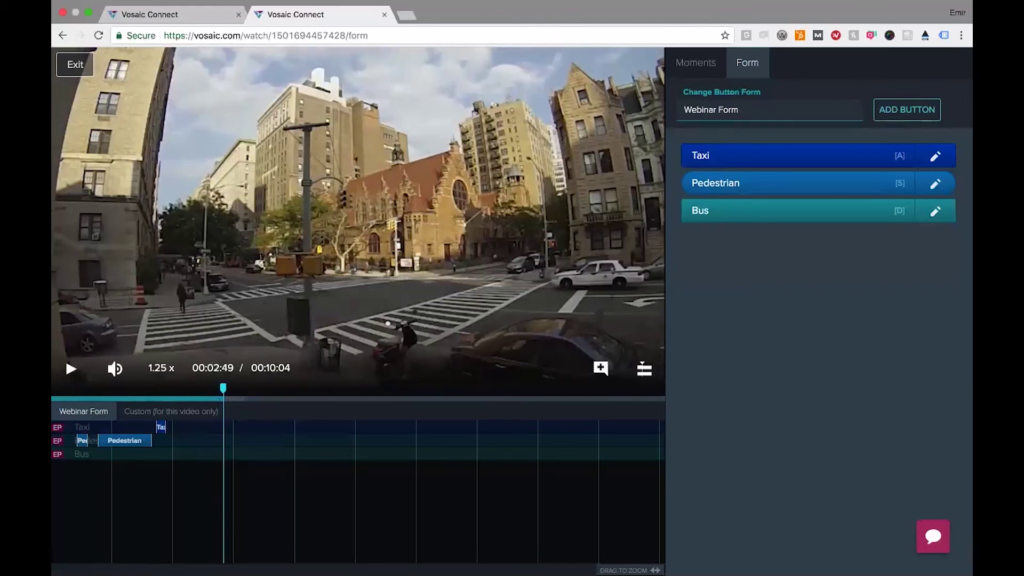
pyautogui.press('space')
pyautogui.press('a')
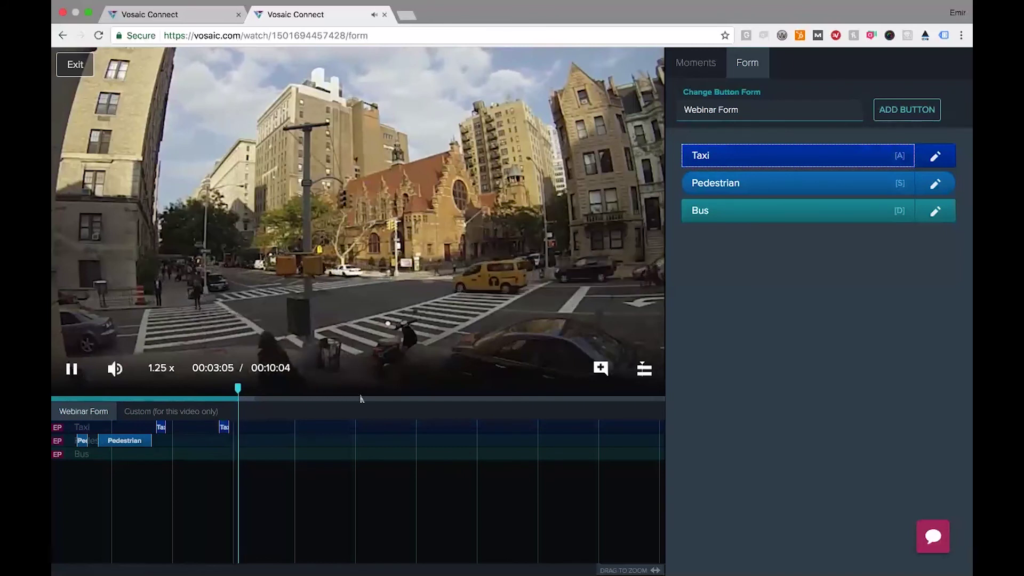
# - Add a Taxi moment with the note "Cab" at about 00:03:15 and save it
pyautogui.press('a')
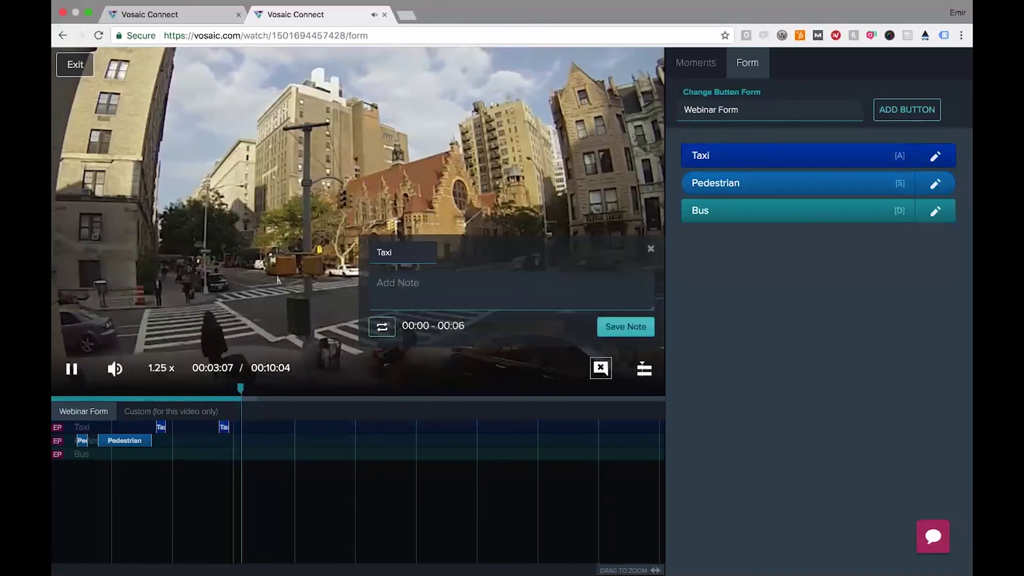
pyautogui.click(407, 284)
pyautogui.write('Cab')
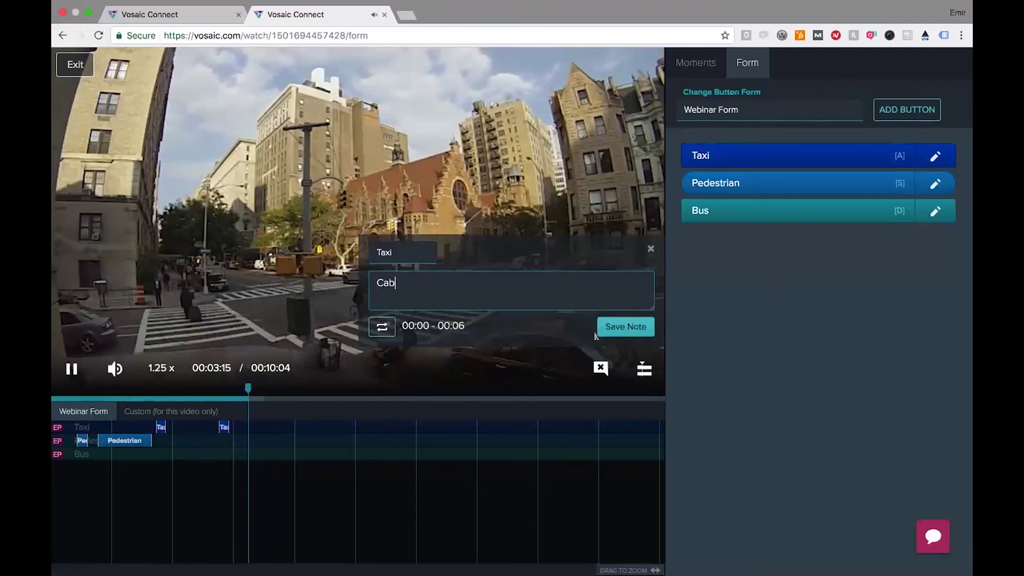
pyautogui.click(621, 327)
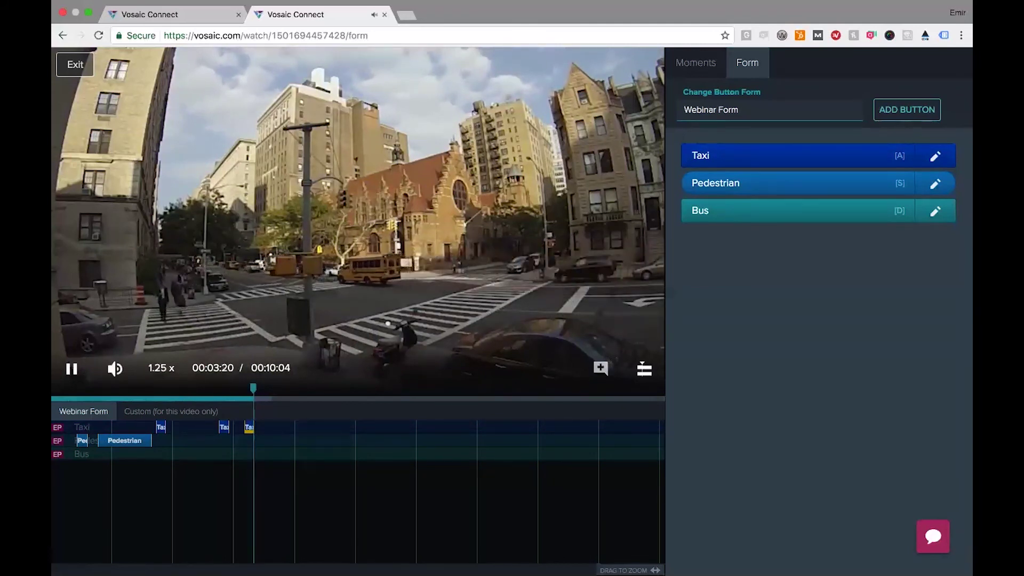
# - Create a note for the Bus category reading "School" while the video plays, and save it
pyautogui.press('Return')
pyautogui.click(395, 255)
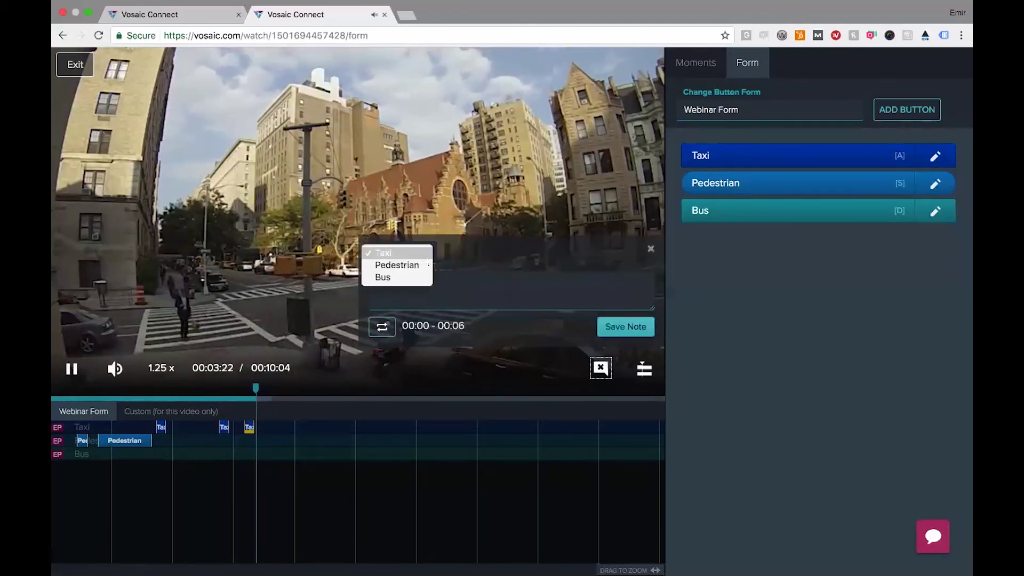
pyautogui.click(405, 279)
pyautogui.click(409, 287)
pyautogui.write('School')
pyautogui.press('Return')
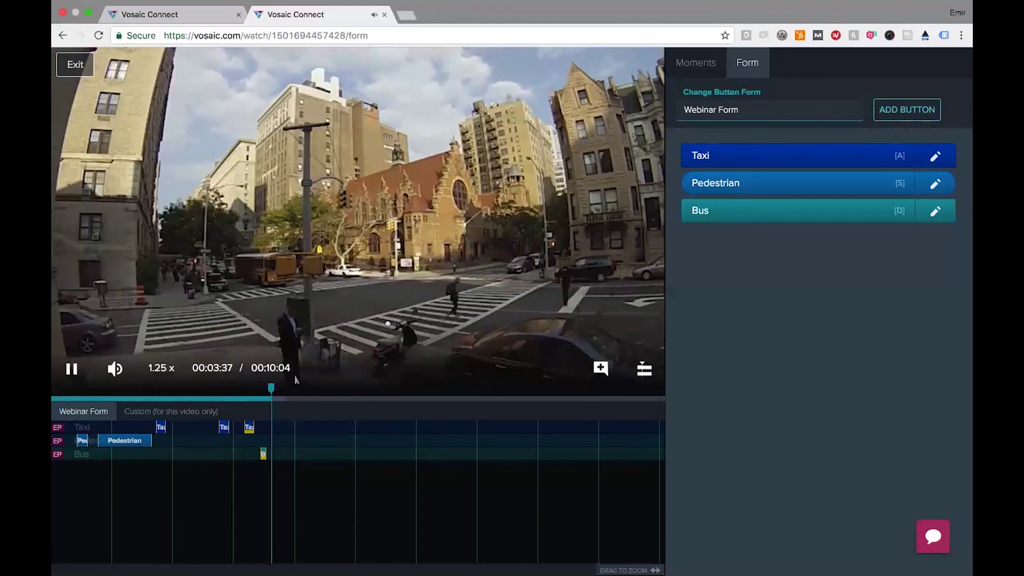
# - Find where the school bus crosses the intersection and adjust the Bus moment on the timeline to span 03:17 to 03:23
pyautogui.click(257, 464)
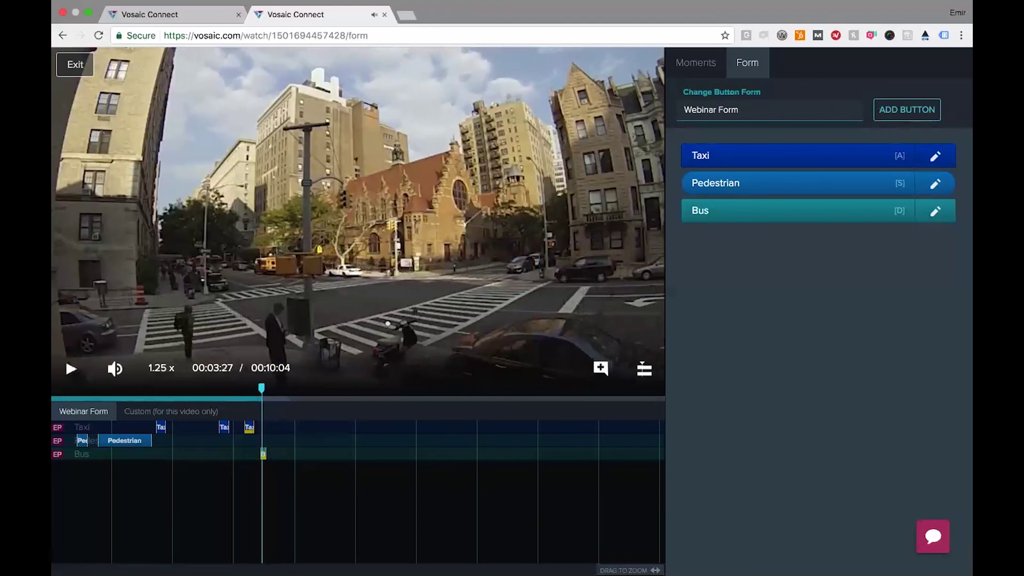
pyautogui.press('Left')
pyautogui.press('Left')
pyautogui.press('Left')
pyautogui.press('Left')
pyautogui.press('Left')
pyautogui.press('Left')
pyautogui.press('Left')
pyautogui.press('Left')
pyautogui.press('Left')
pyautogui.press('Left')
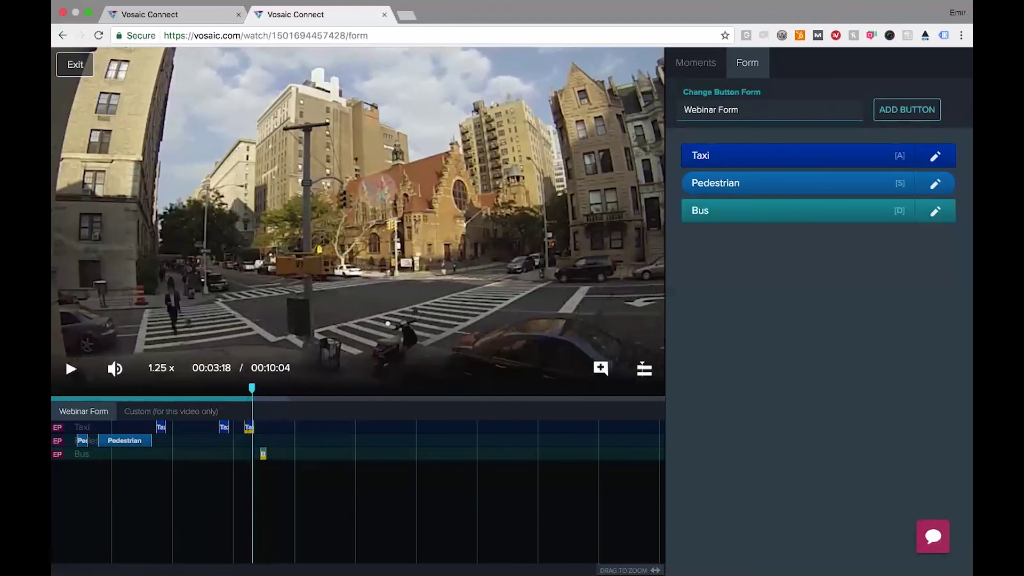
pyautogui.press('Right')
pyautogui.press('Right')
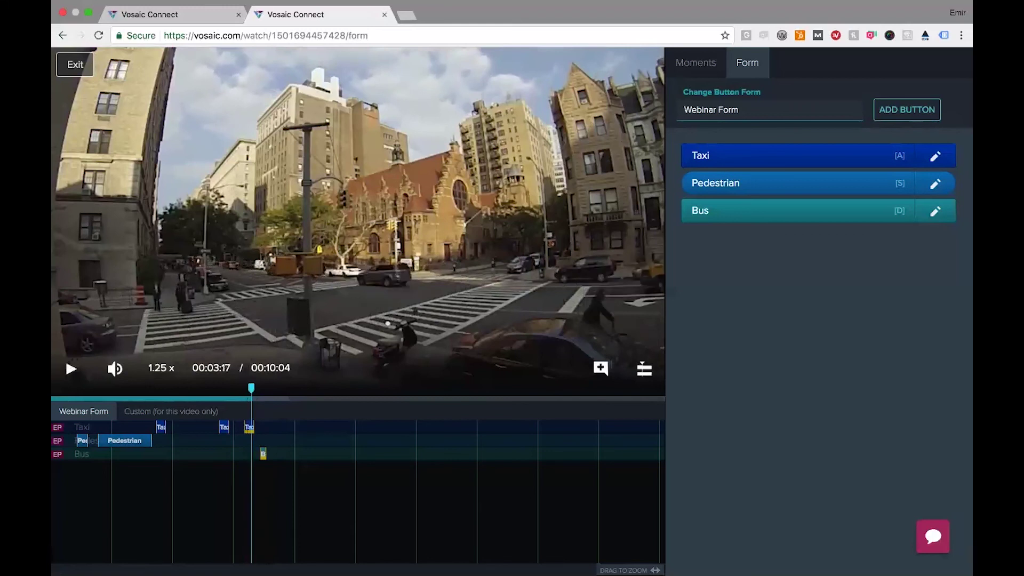
pyautogui.press('Right')
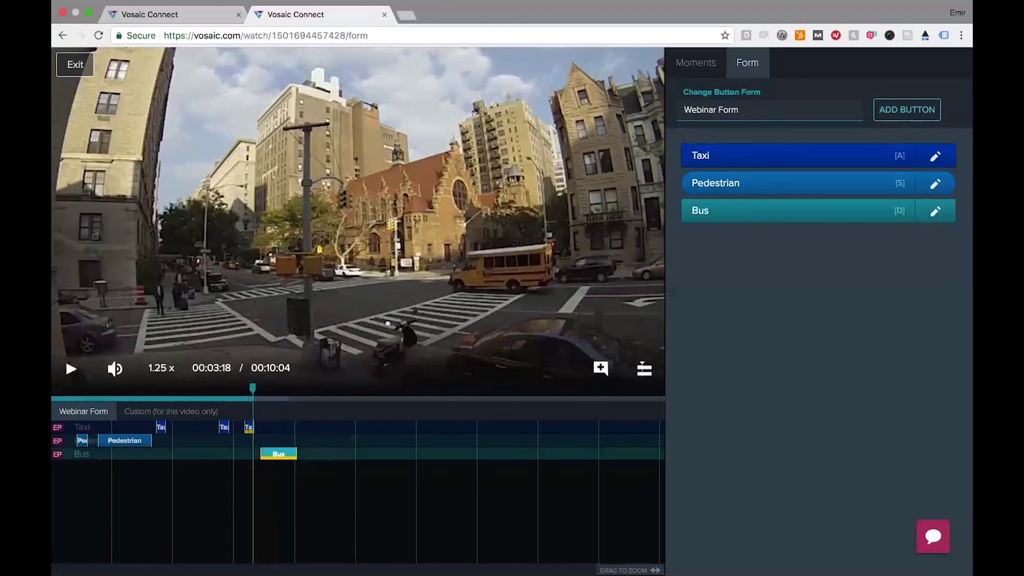
pyautogui.press('Left')
pyautogui.press('Left')
pyautogui.press('Left')
pyautogui.press('Left')
pyautogui.press('Left')
pyautogui.press('Left')
pyautogui.press('Left')
pyautogui.press('Left')
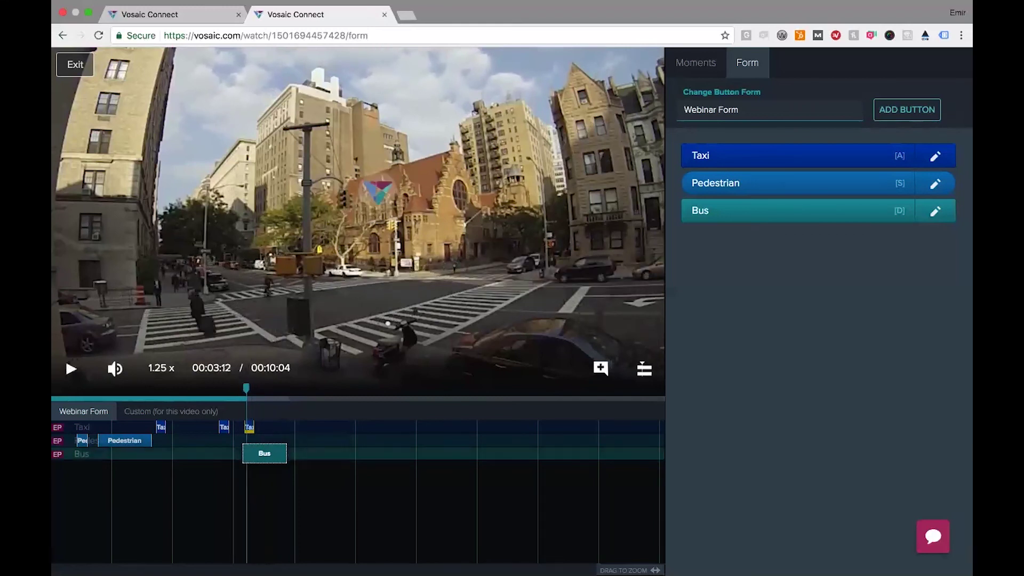
pyautogui.press('Left')
pyautogui.press('Left')
pyautogui.press('Left')
pyautogui.press('Left')
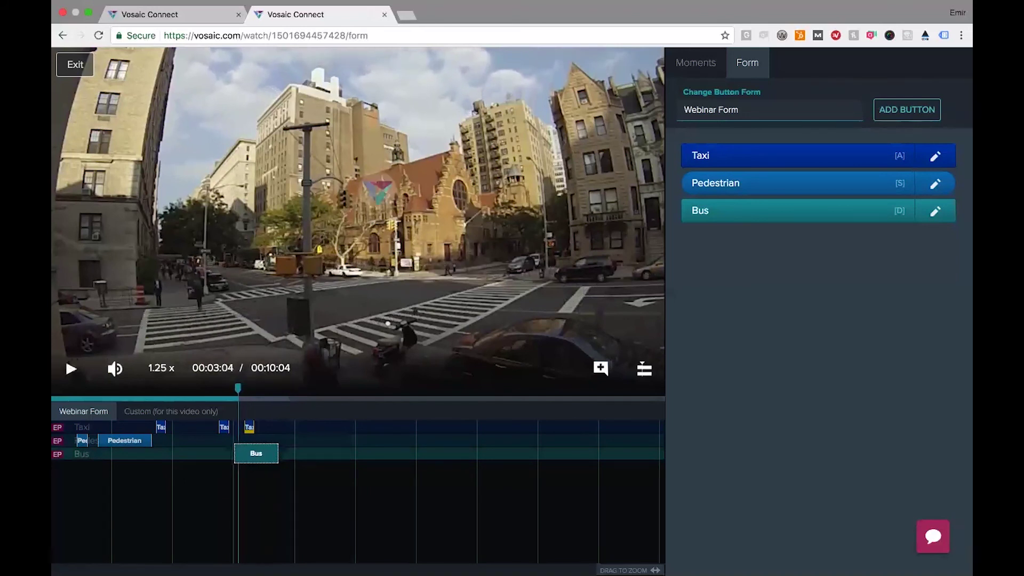
pyautogui.press('Right')
pyautogui.press('Right')
pyautogui.press('Right')
pyautogui.press('Right')
pyautogui.press('Right')
pyautogui.press('Right')
pyautogui.press('Right')
pyautogui.press('Right')
pyautogui.press('Right')
pyautogui.press('Right')
pyautogui.press('Right')
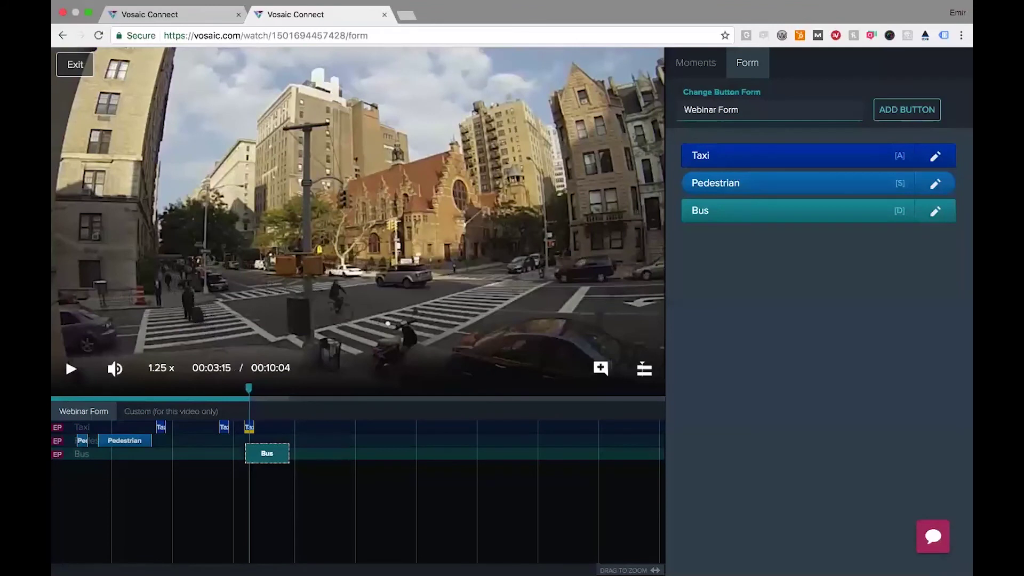
pyautogui.press('Right')
pyautogui.press('Right')
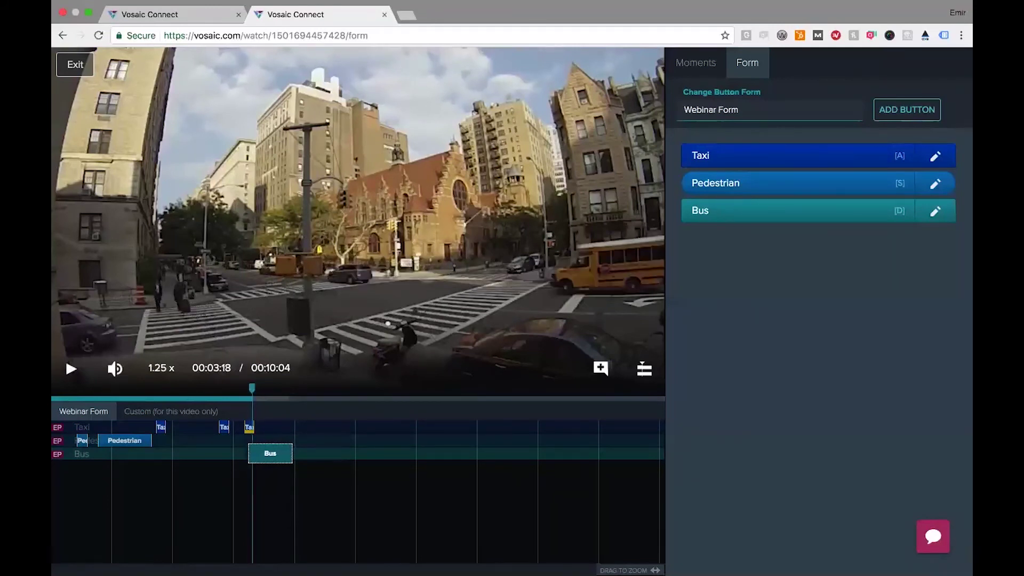
pyautogui.press('space')
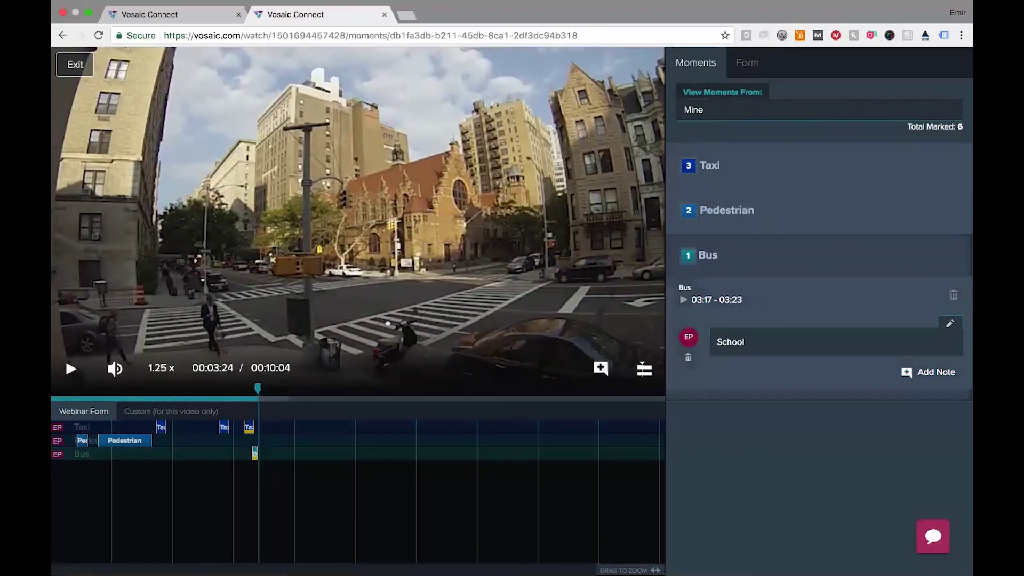
# - Return to the list of marked moments, expand the Taxi group, and play all of its moments
pyautogui.click(747, 62)
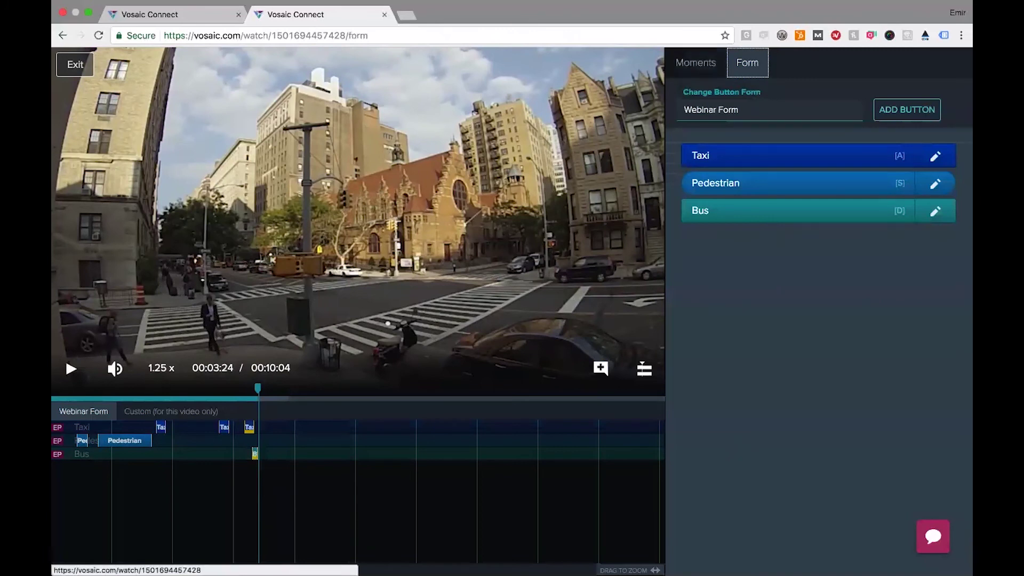
pyautogui.click(695, 63)
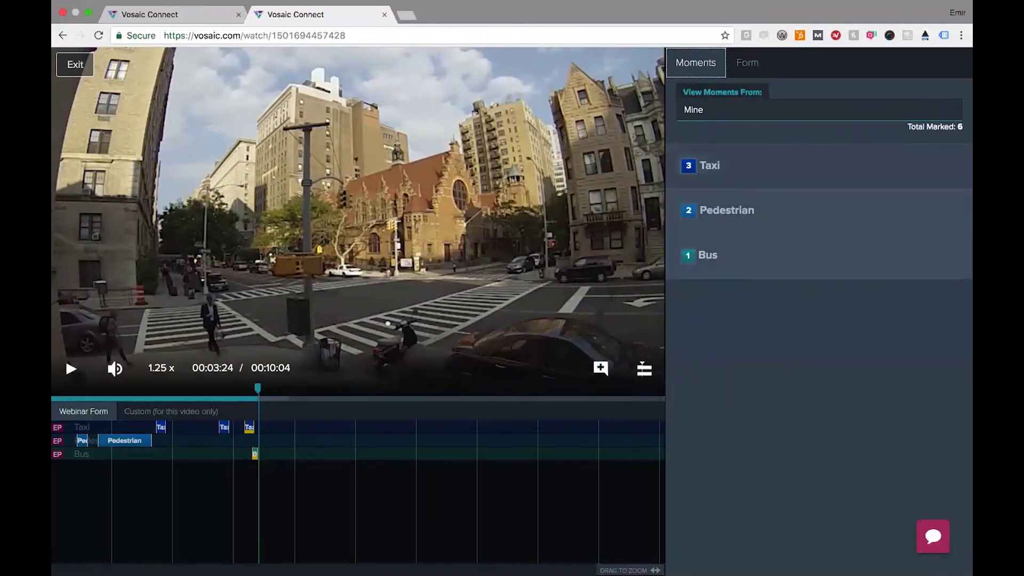
pyautogui.click(710, 165)
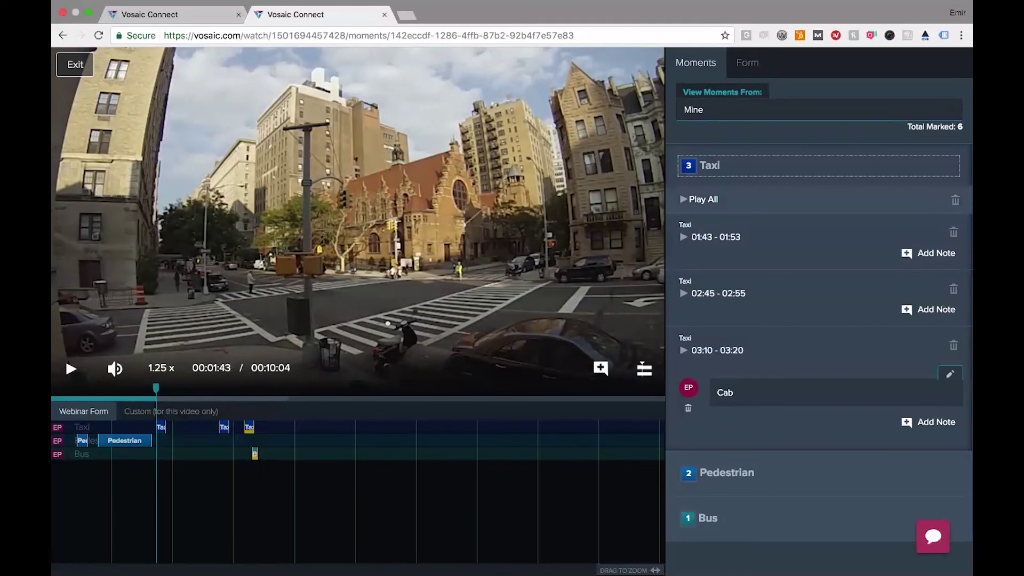
pyautogui.click(703, 199)
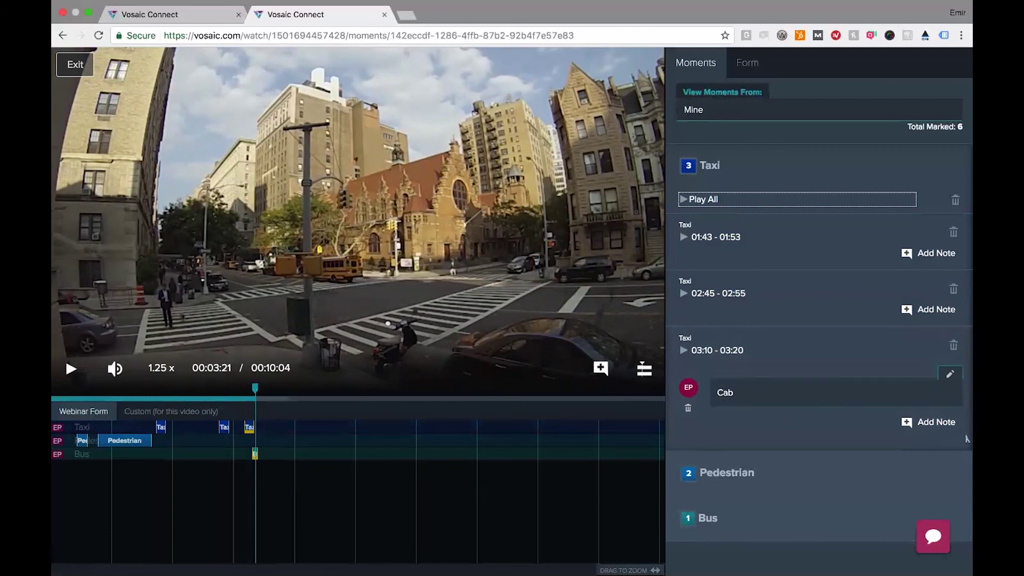
# - Add a second note reading "Note" to the 03:10 - 03:20 Taxi moment and save it
pyautogui.click(931, 422)
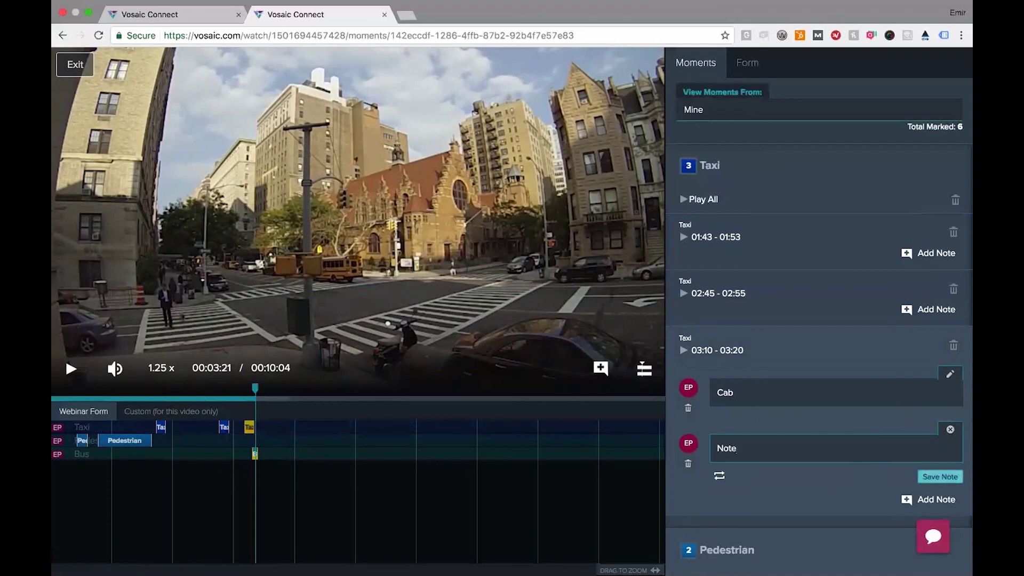
pyautogui.click(940, 476)
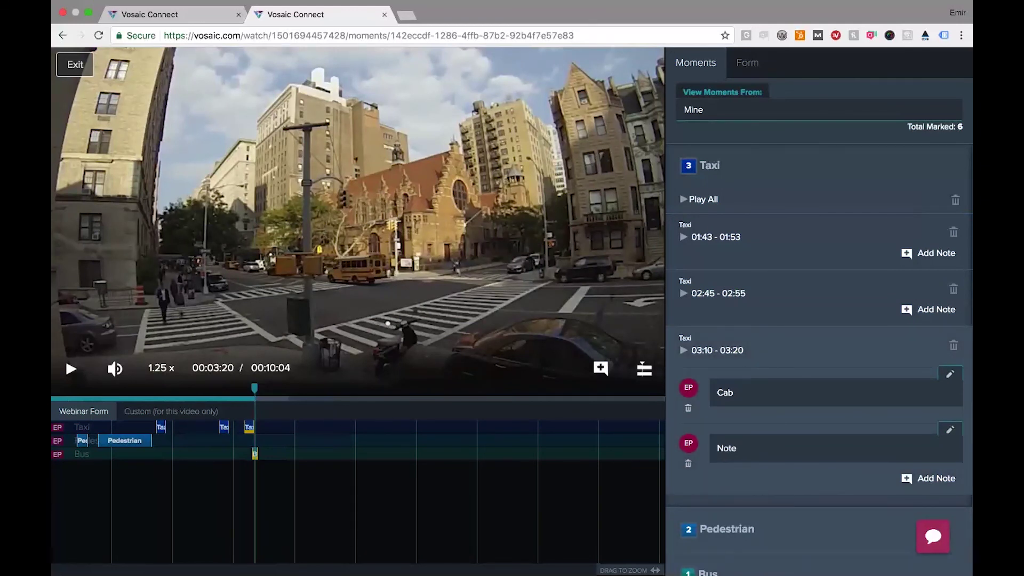
# - Draft a third note reading "Note notes" on the 03:10 - 03:20 Taxi moment with looped playback, and delete that note
pyautogui.click(937, 480)
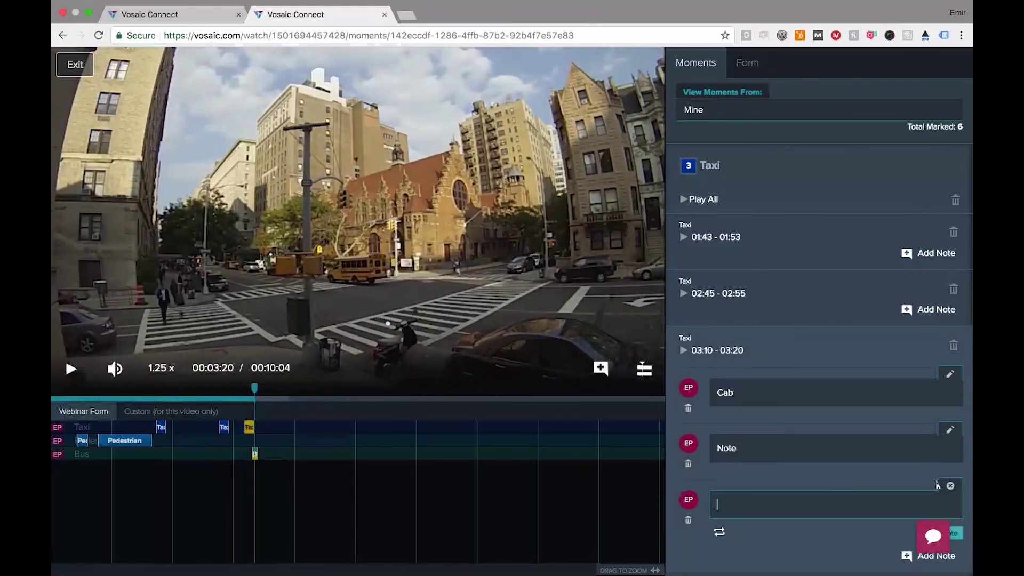
pyautogui.click(719, 532)
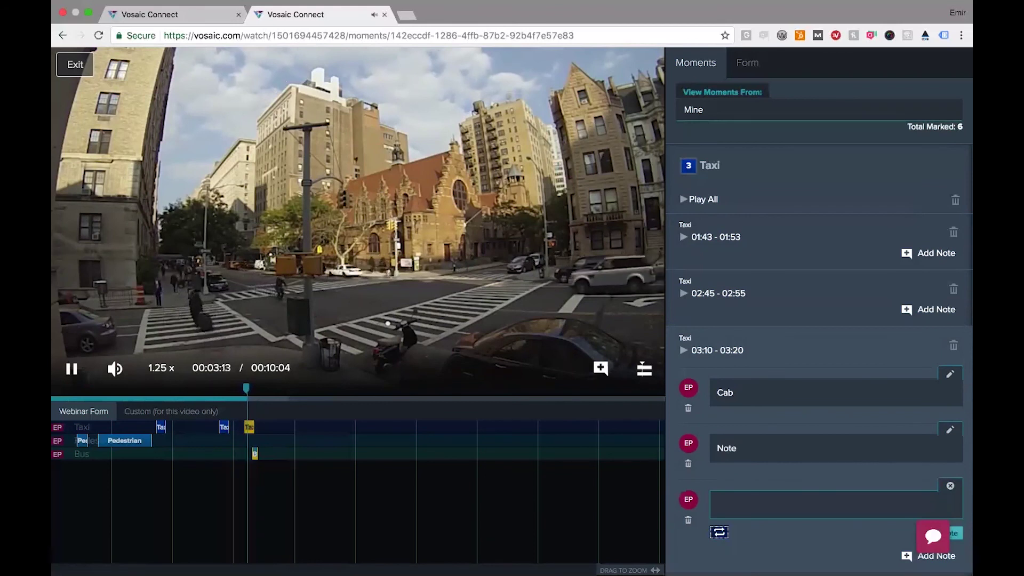
pyautogui.click(735, 504)
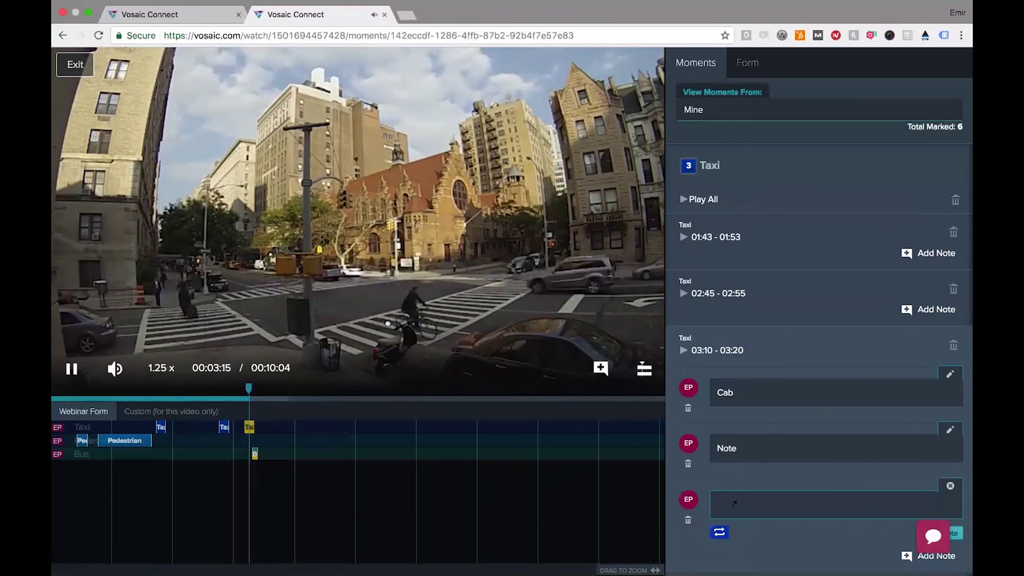
pyautogui.write('Note notes')
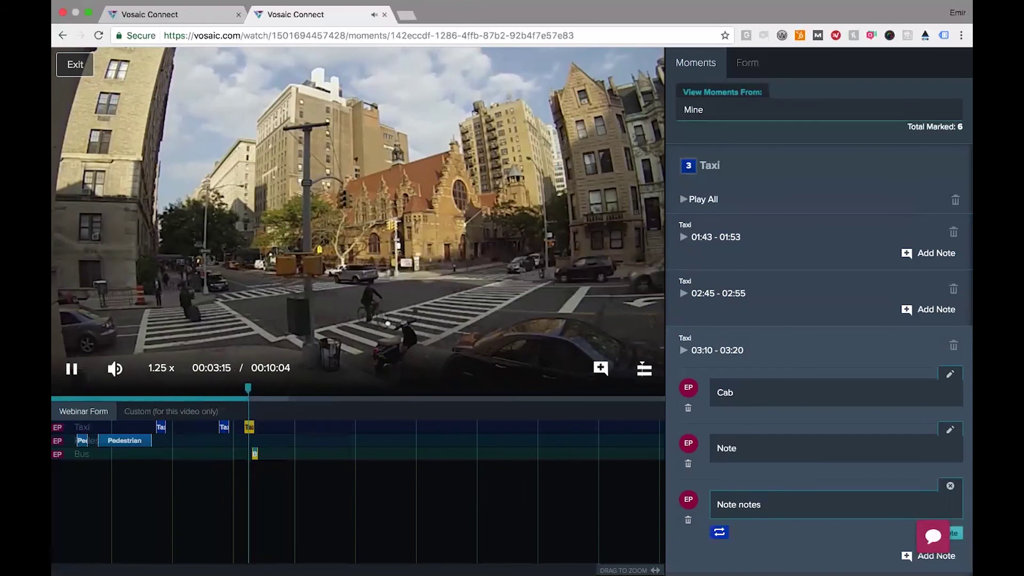
pyautogui.press('Tab')
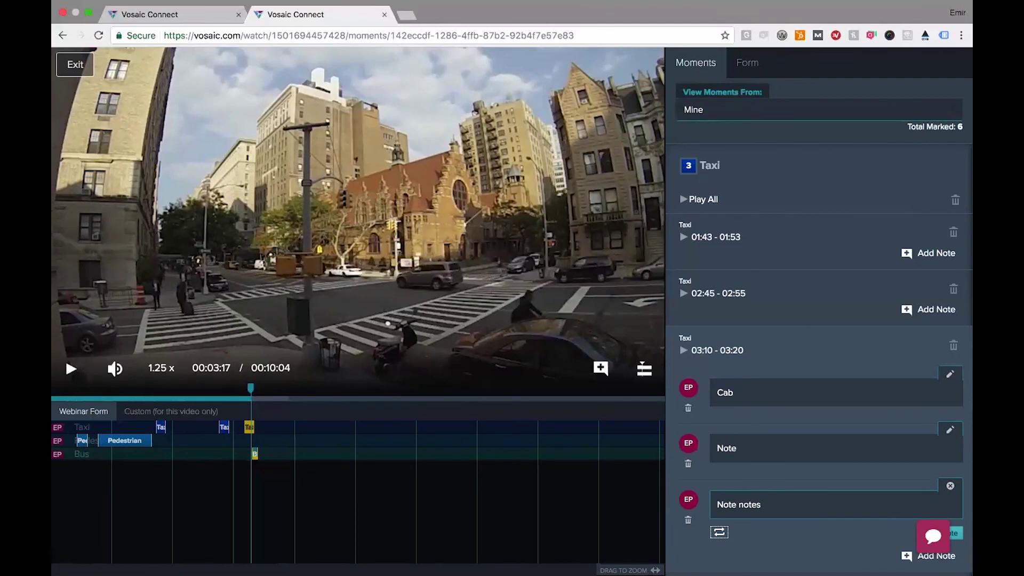
pyautogui.click(688, 520)
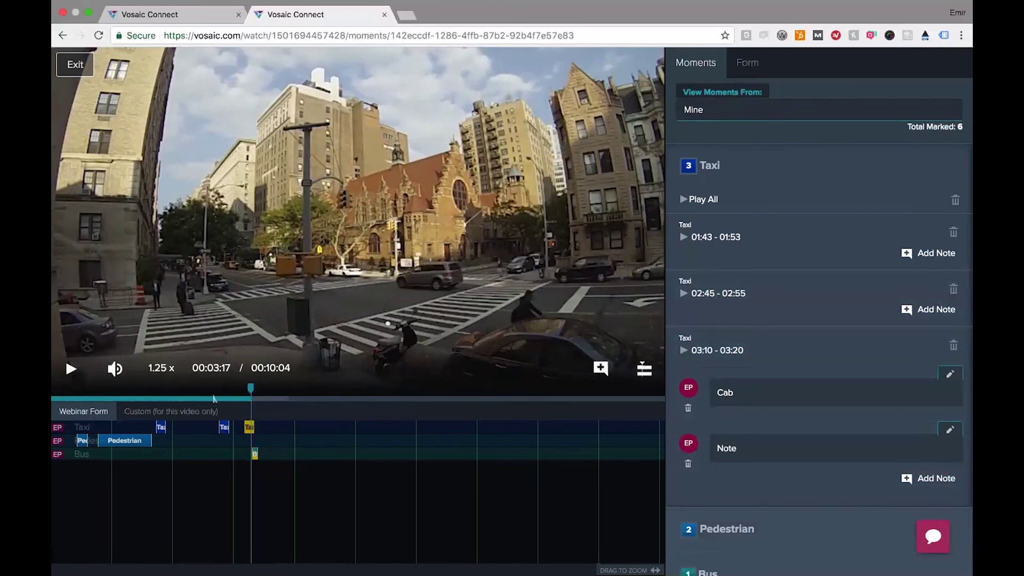
# - Play the 02:45 - 02:55 Taxi moment and delete it from the marked moments
pyautogui.click(717, 293)
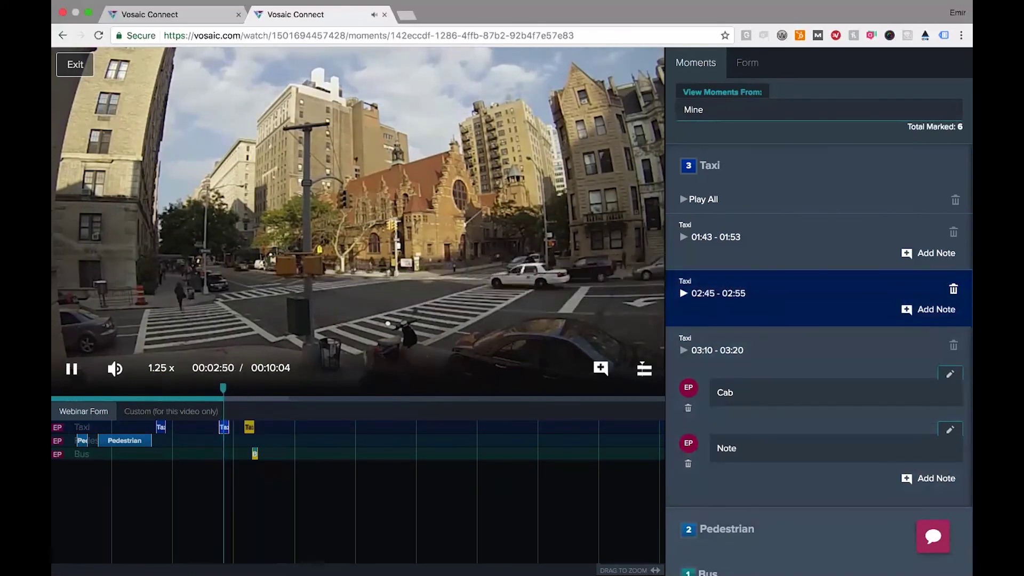
pyautogui.click(953, 289)
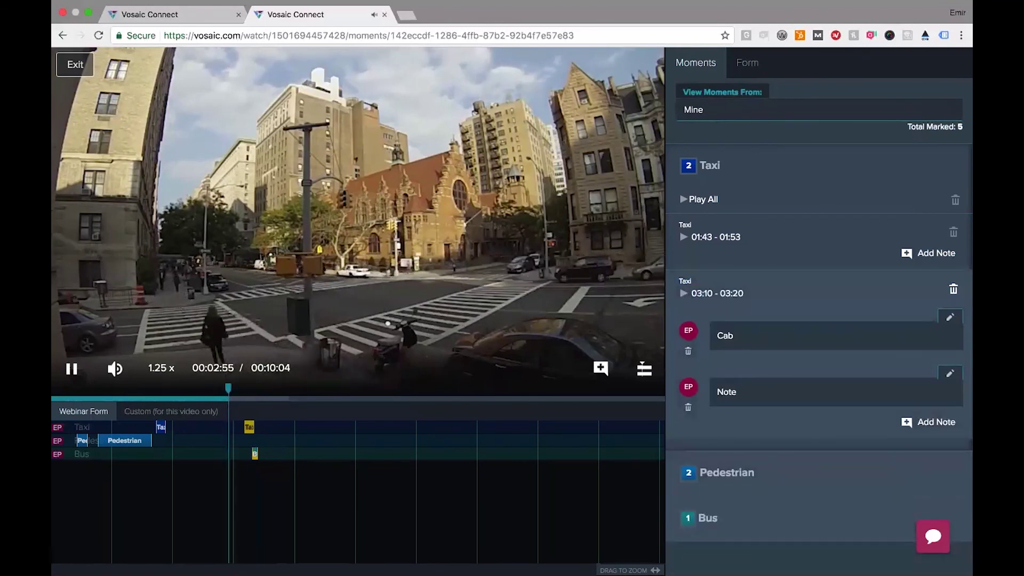
# - Pause playback, extend the longer Pedestrian moment to 00:45 - 01:59, and shift the first Taxi moment to 01:34 - 01:44 on the timeline
pyautogui.press('space')
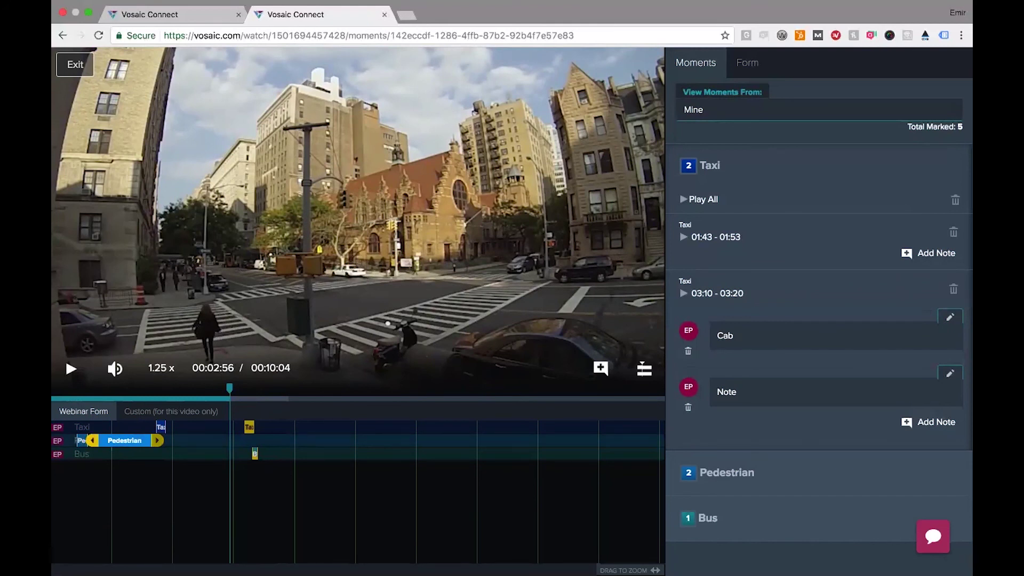
pyautogui.moveTo(157, 441); pyautogui.dragTo(178, 441)
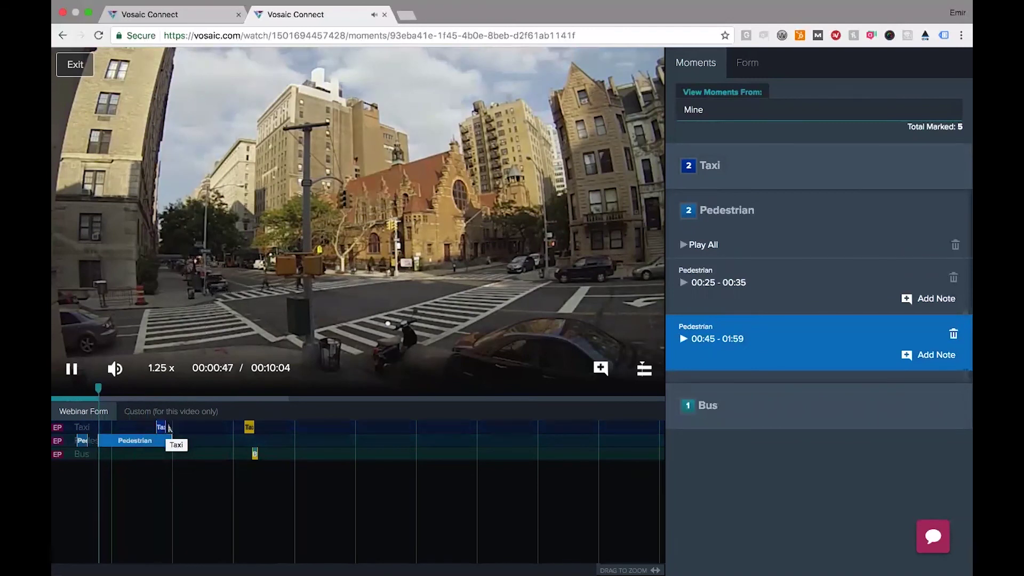
pyautogui.click(162, 427)
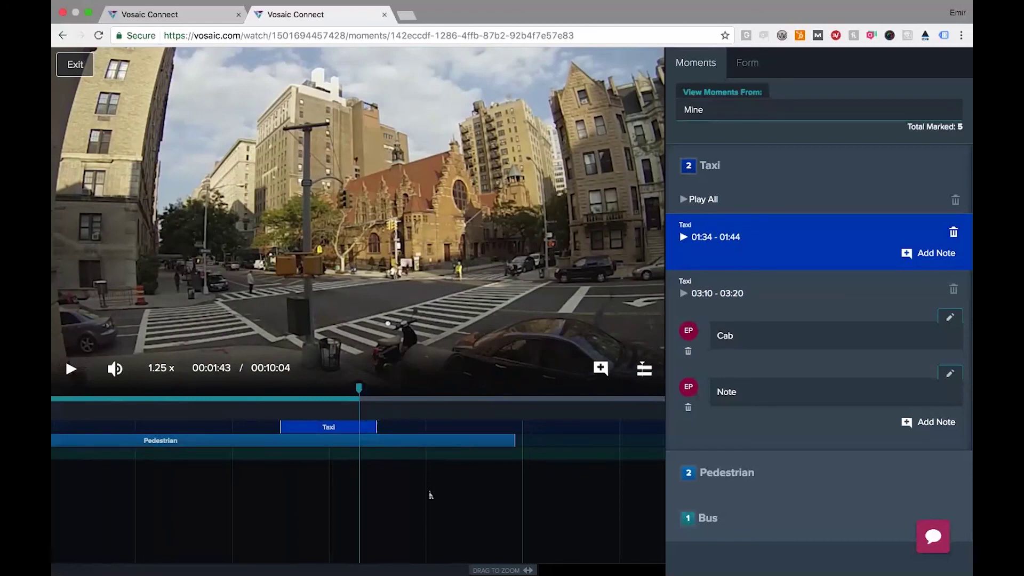
pyautogui.moveTo(501, 570); pyautogui.dragTo(653, 570)
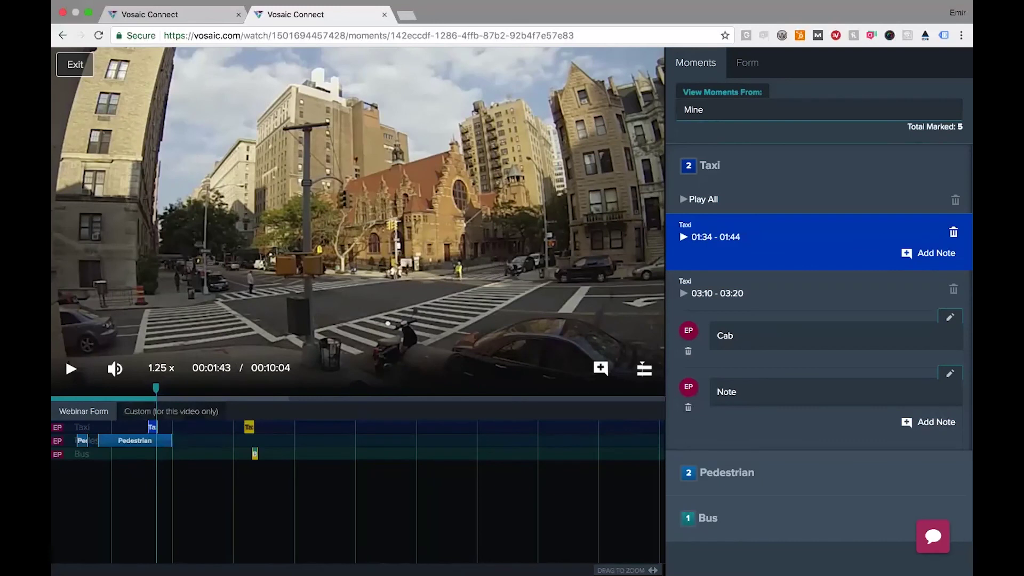
# - Compare the marked moments of the Webinar Form and the Custom (for this video only) form, finishing on Webinar Form
pyautogui.click(171, 411)
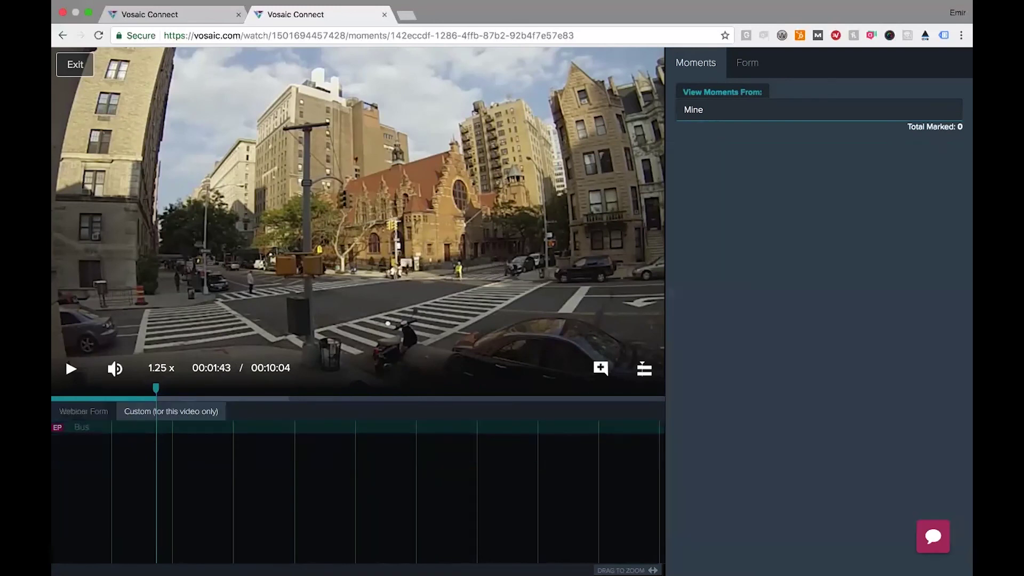
pyautogui.click(83, 411)
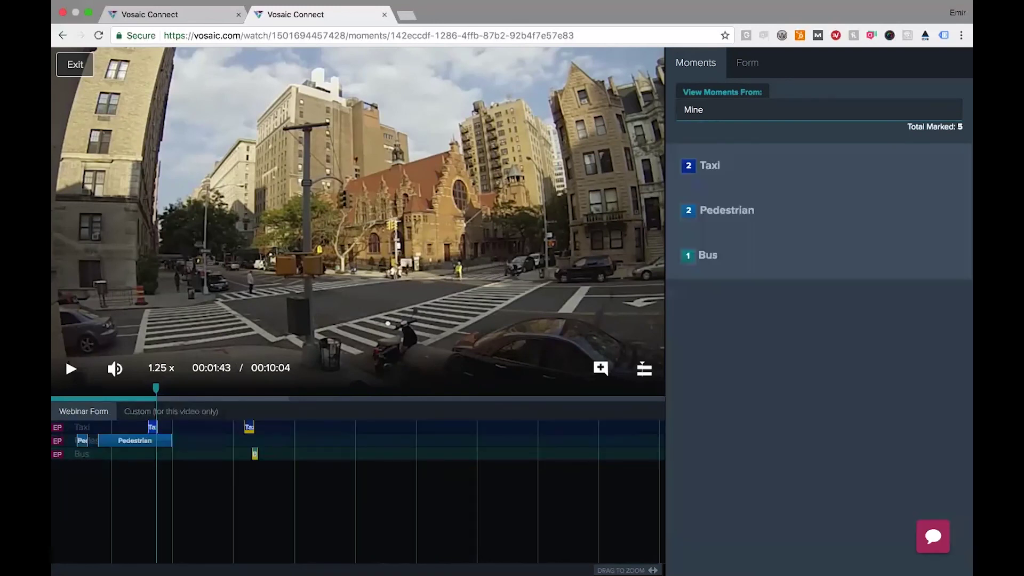
pyautogui.click(171, 411)
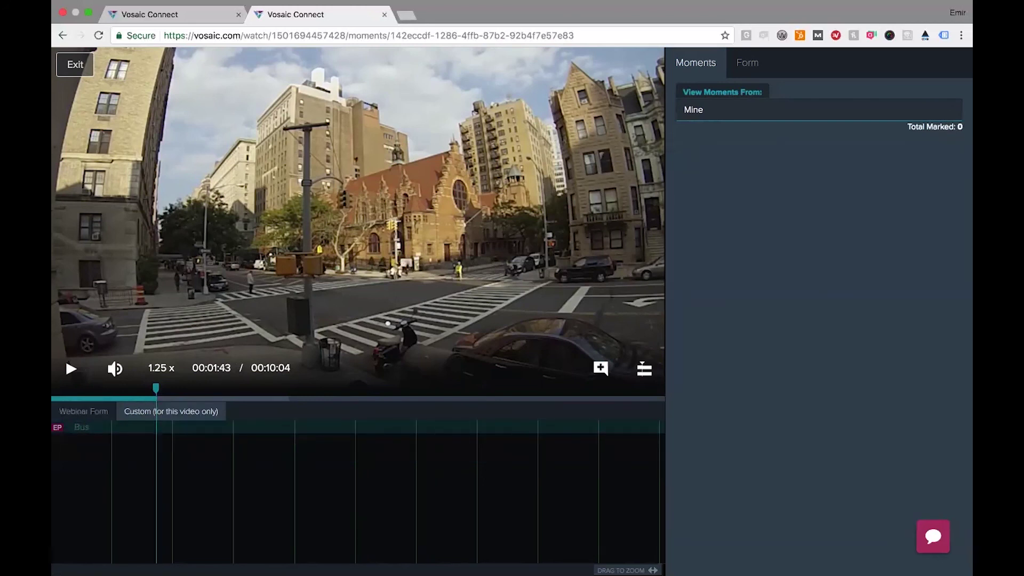
pyautogui.click(84, 412)
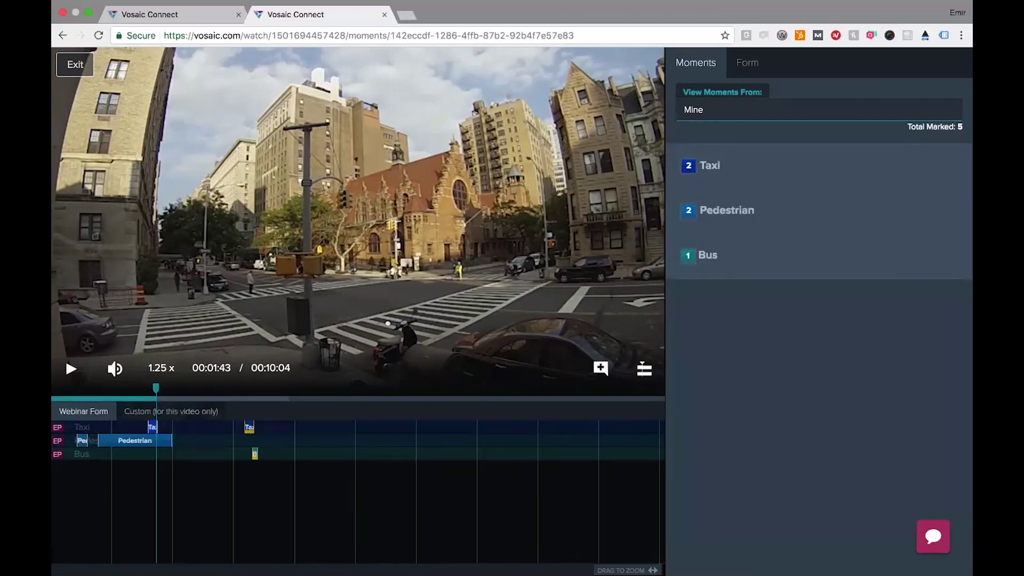
pyautogui.click(170, 411)
pyautogui.click(83, 412)
# - Add a button named "Stroller" to the Custom (for this video only) button form
pyautogui.click(747, 63)
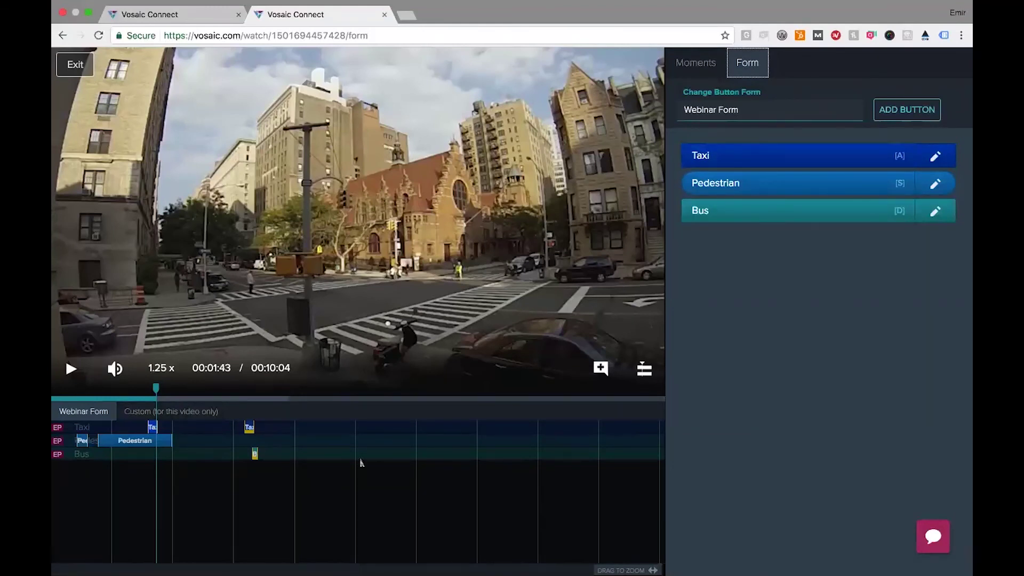
pyautogui.click(205, 411)
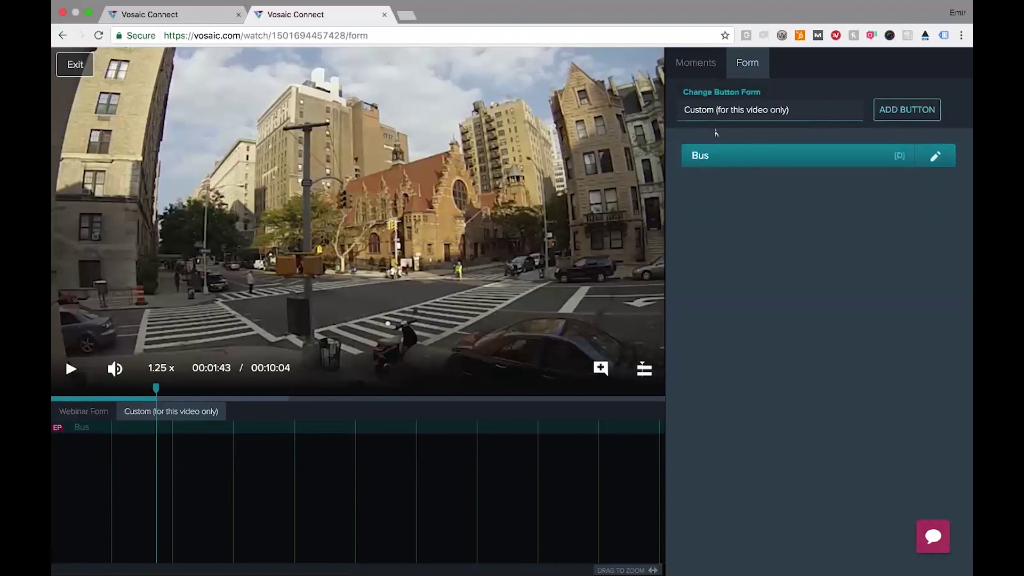
pyautogui.click(913, 111)
pyautogui.moveTo(334, 140); pyautogui.dragTo(417, 138)
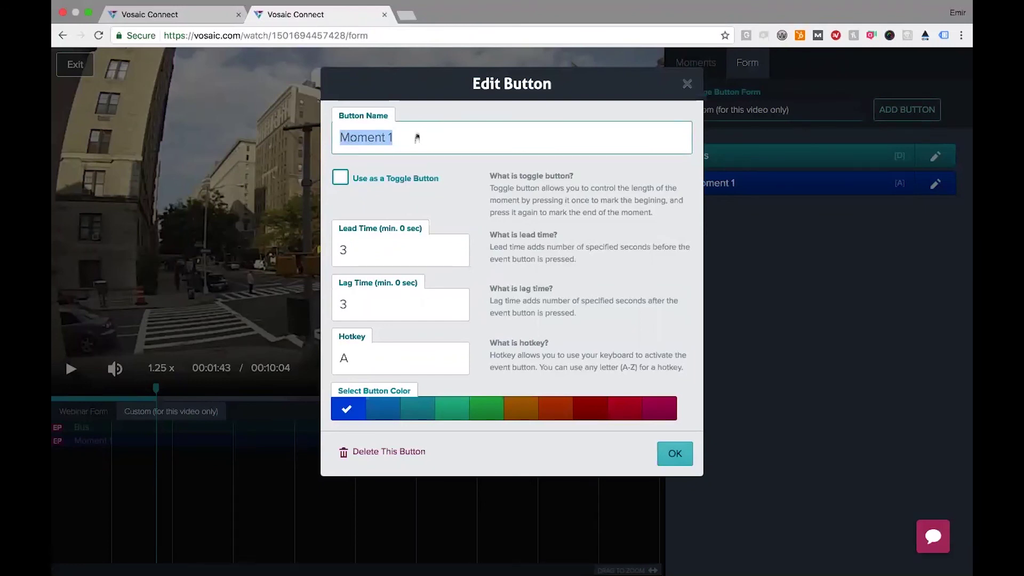
pyautogui.write('Stroller')
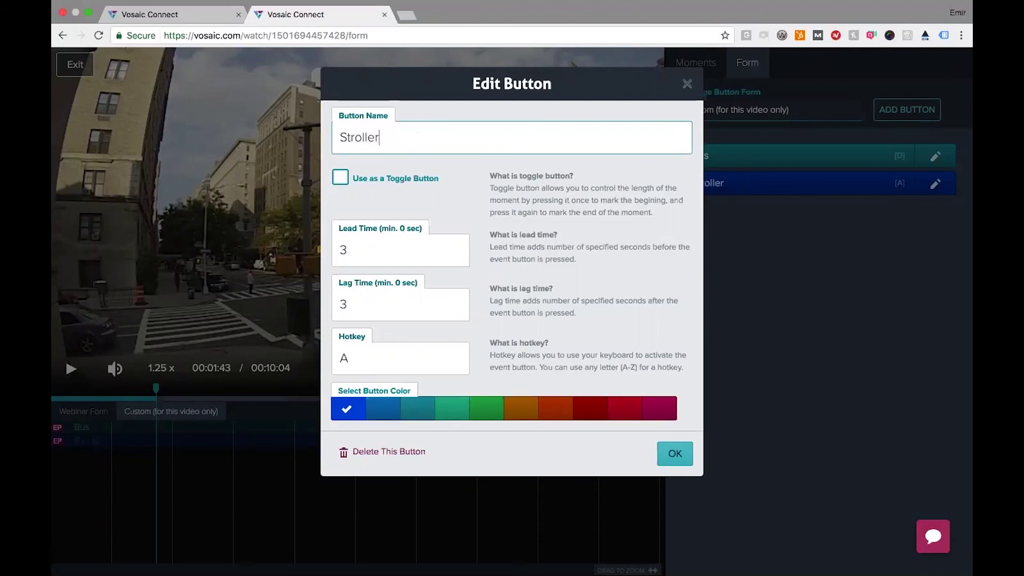
pyautogui.click(683, 461)
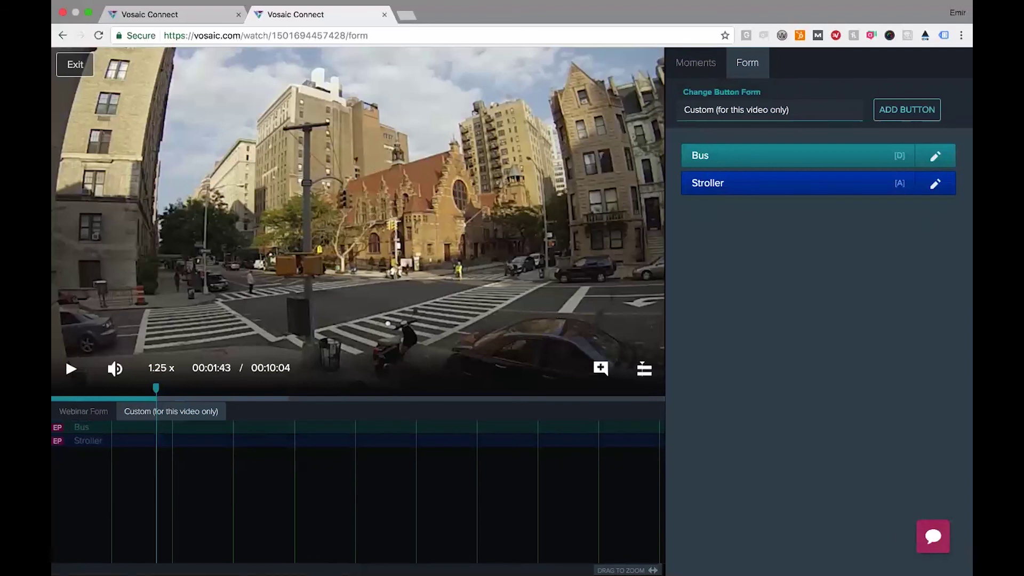
# - Check the buttons of the Webinar Form and the Custom form, and switch the button form to Default
pyautogui.click(84, 412)
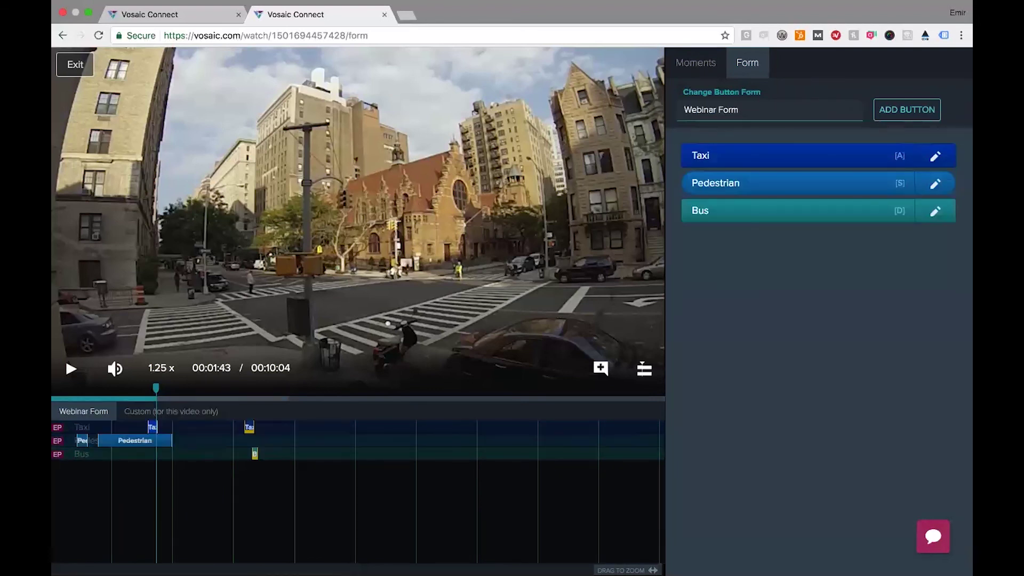
pyautogui.click(176, 411)
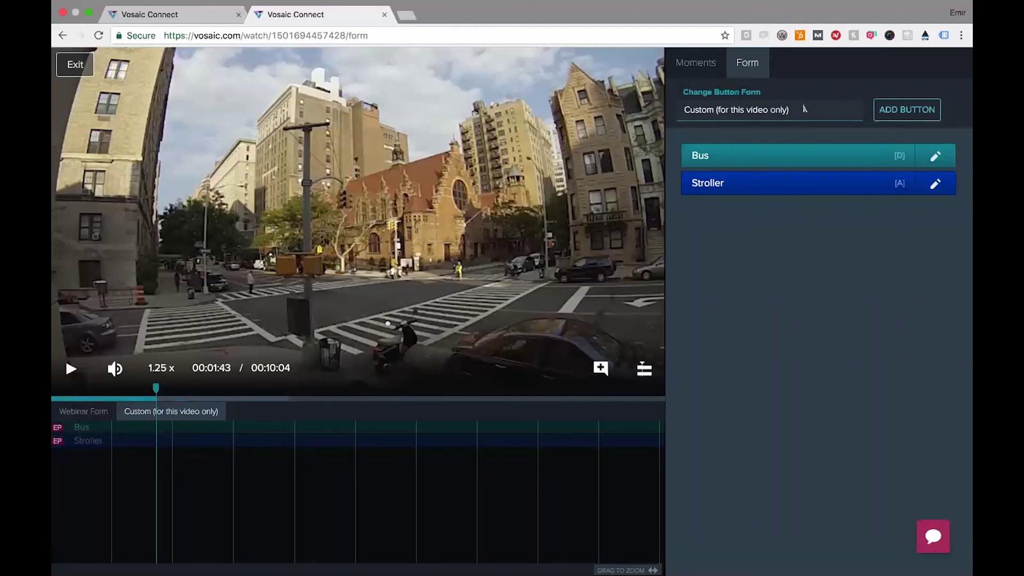
pyautogui.click(847, 117)
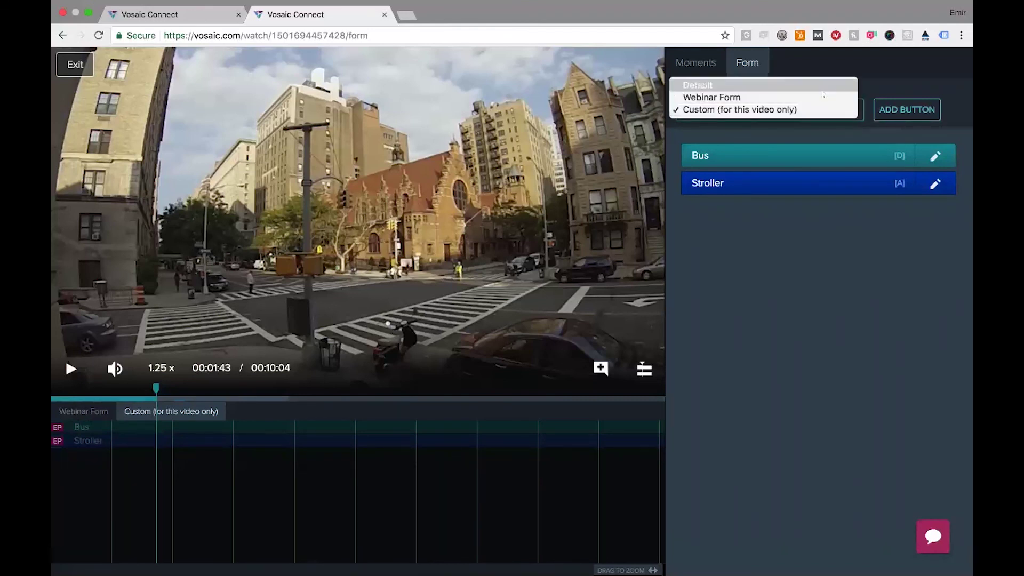
pyautogui.click(824, 88)
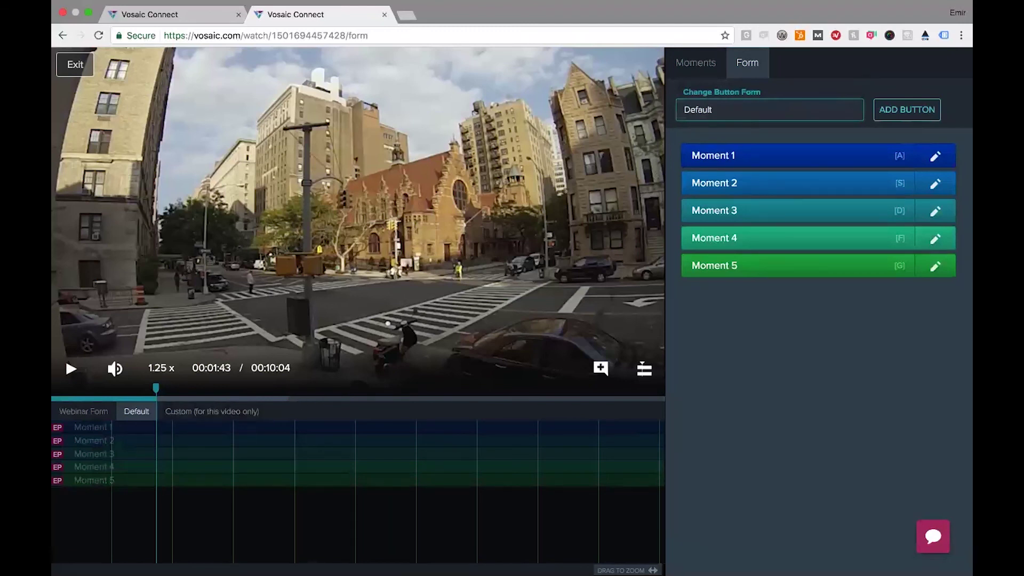
# - Return to the Custom form and alternate it with Webinar Form to compare their buttons and timeline rows, ending on Custom
pyautogui.click(251, 412)
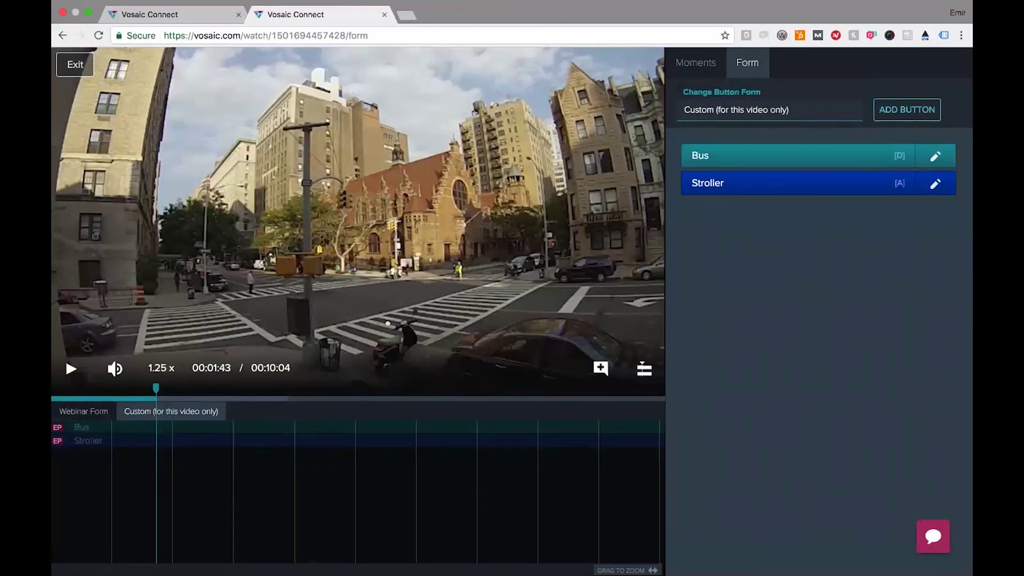
pyautogui.click(83, 412)
pyautogui.click(171, 412)
pyautogui.click(84, 412)
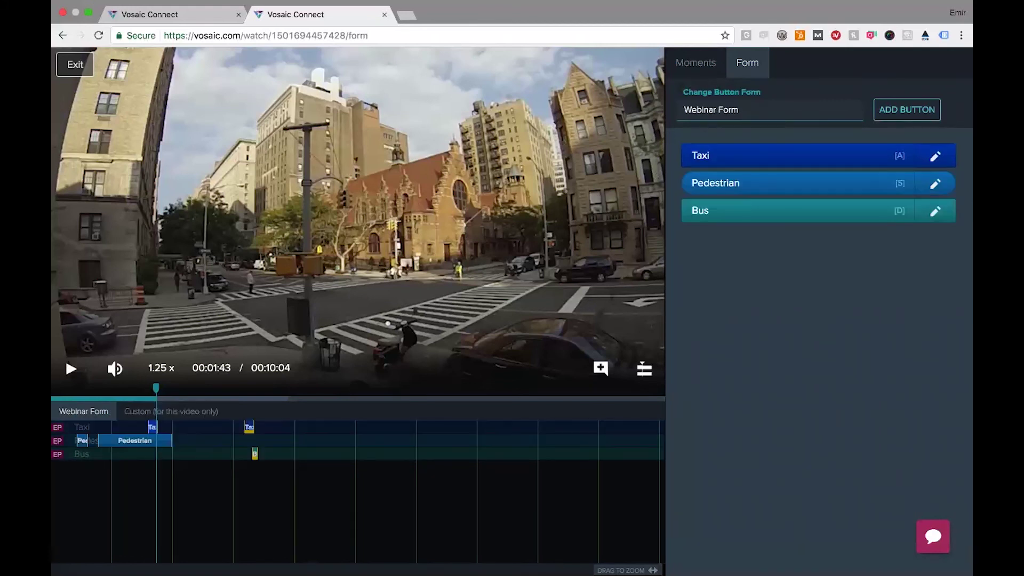
pyautogui.click(171, 411)
pyautogui.click(84, 412)
pyautogui.click(171, 411)
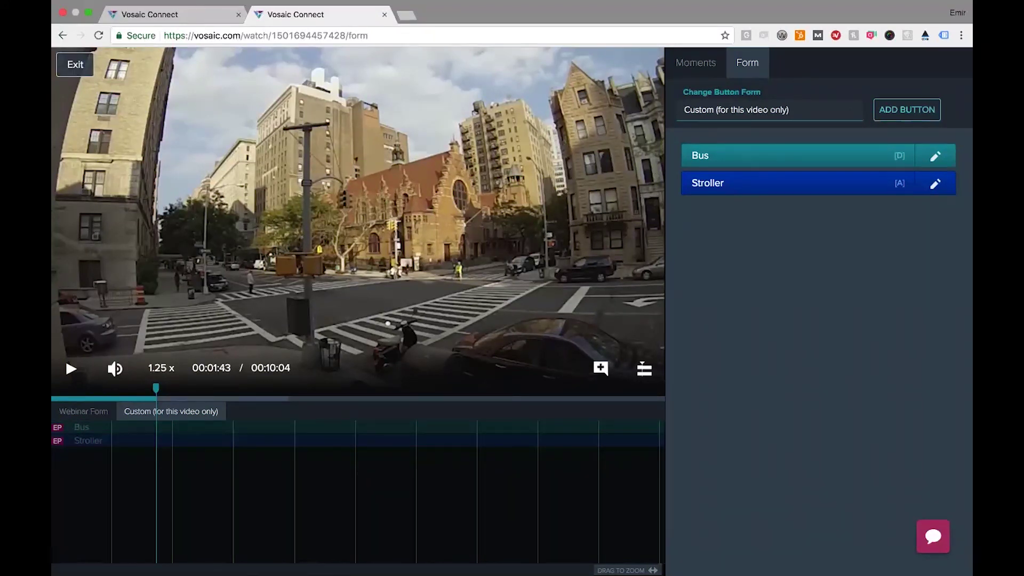
# - Exit to the Webinar Sample video page, review its marked-up moments by form, and open the Taxi moments for viewing
pyautogui.click(75, 64)
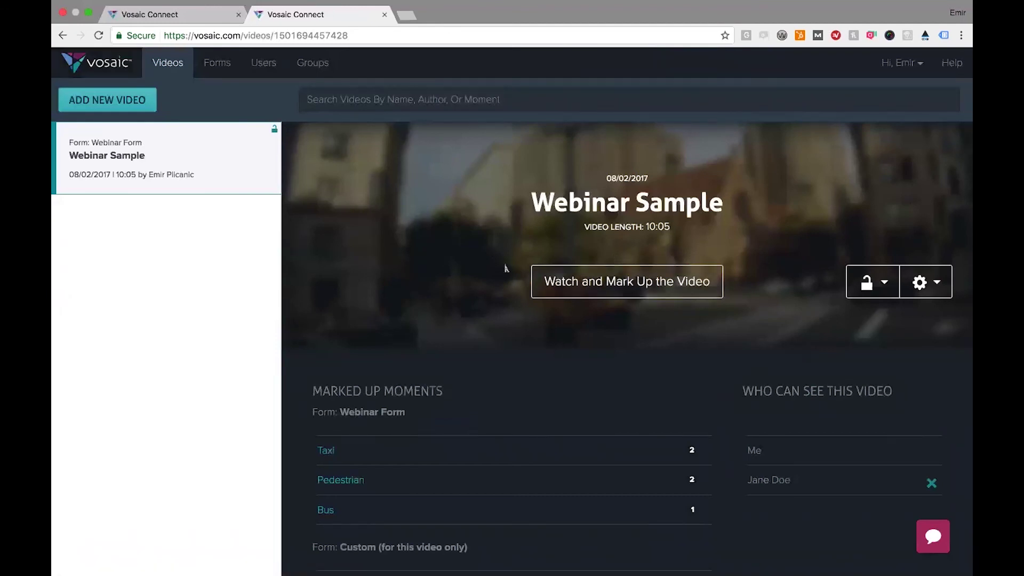
pyautogui.scroll(-3, 506, 264)
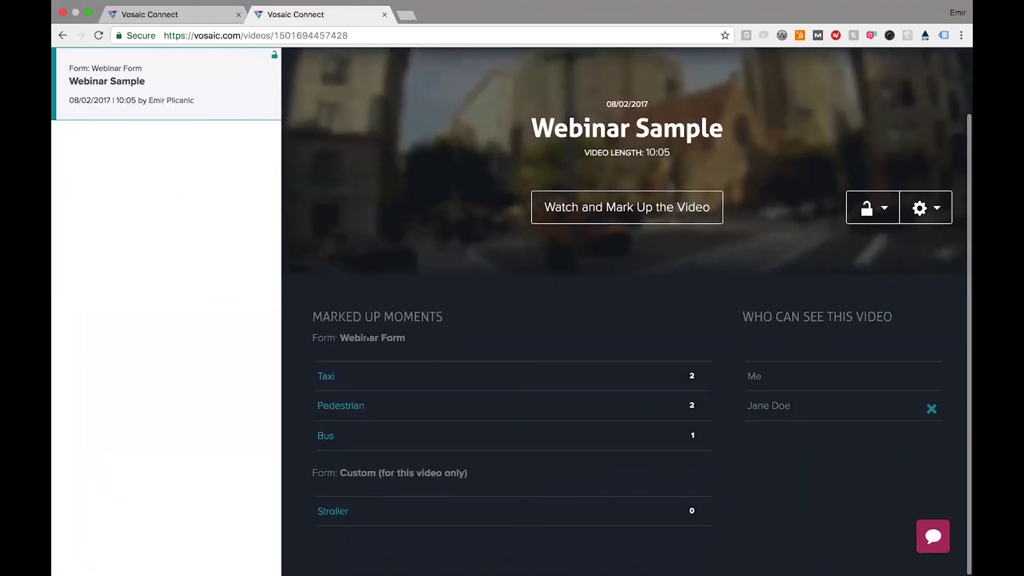
pyautogui.moveTo(340, 337); pyautogui.dragTo(409, 337)
pyautogui.click(437, 348)
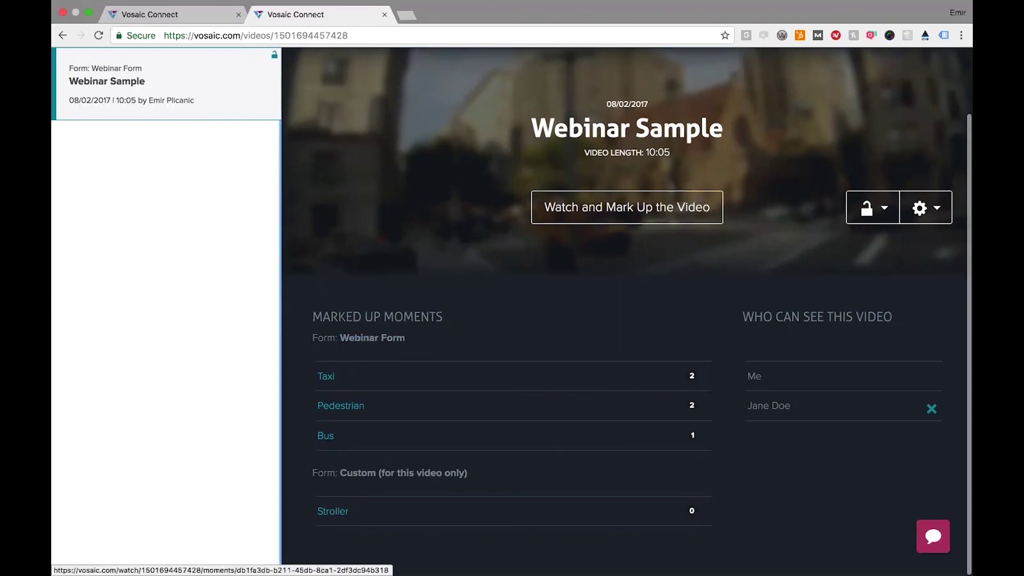
pyautogui.scroll(2, 512, 400)
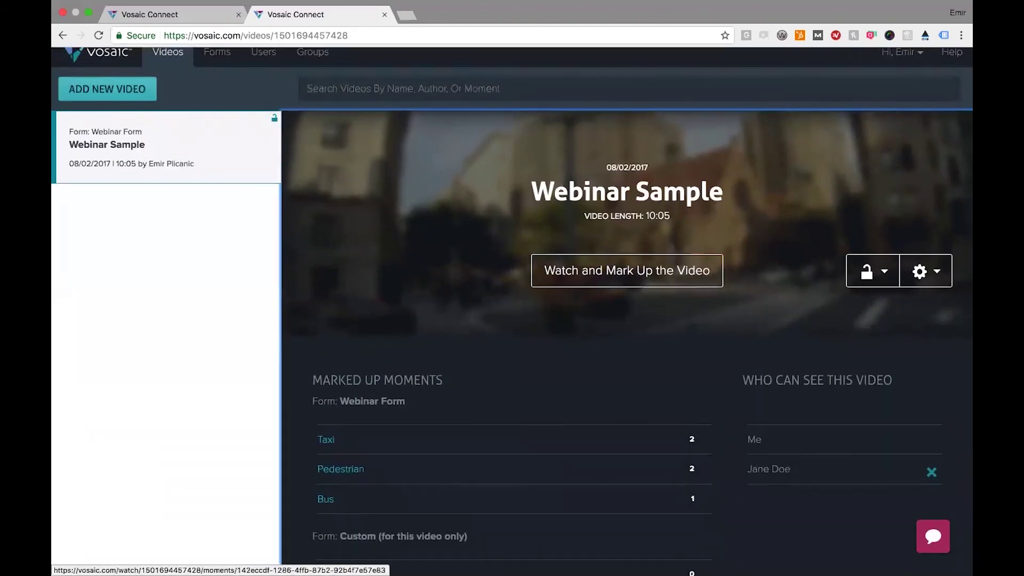
pyautogui.click(329, 447)
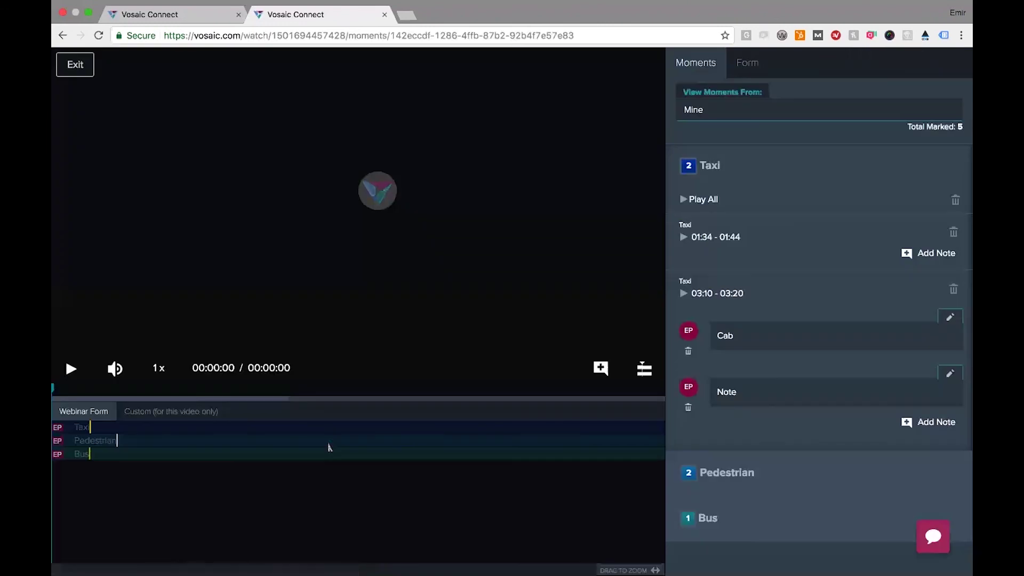